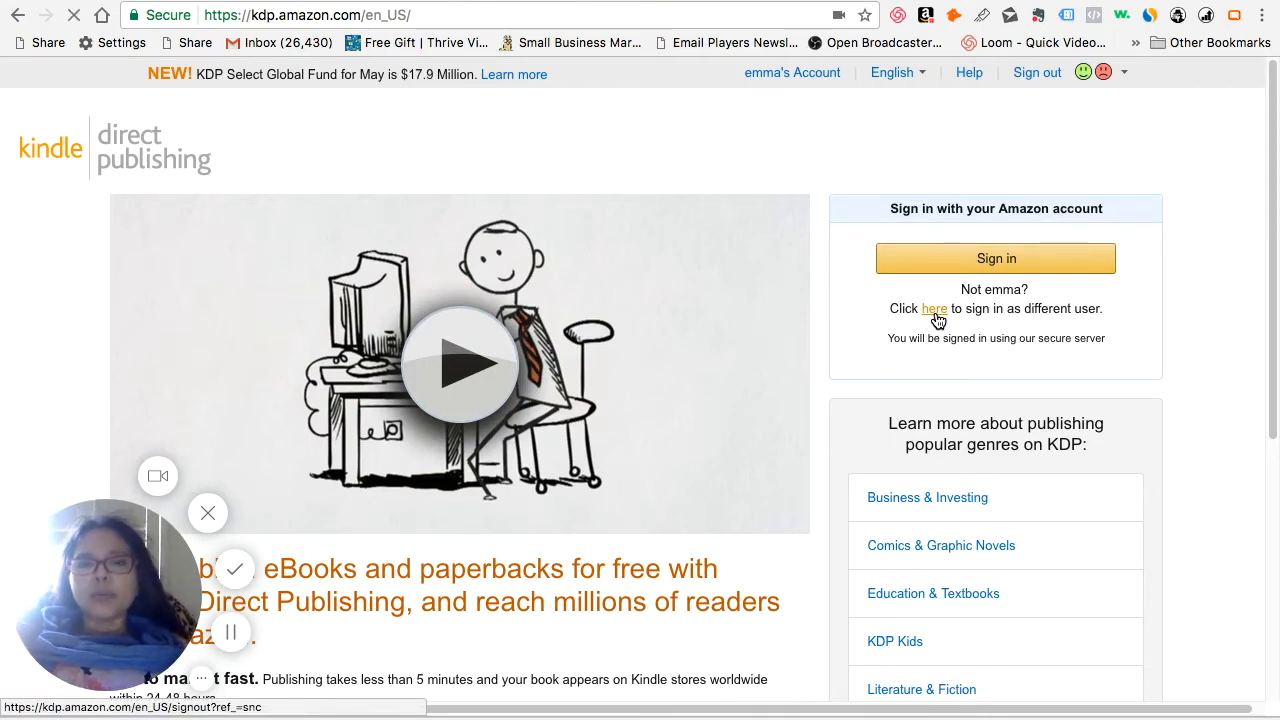
# Choose to sign in as a different user, and switch to the open Amazon sign-in form
pyautogui.click(936, 314)
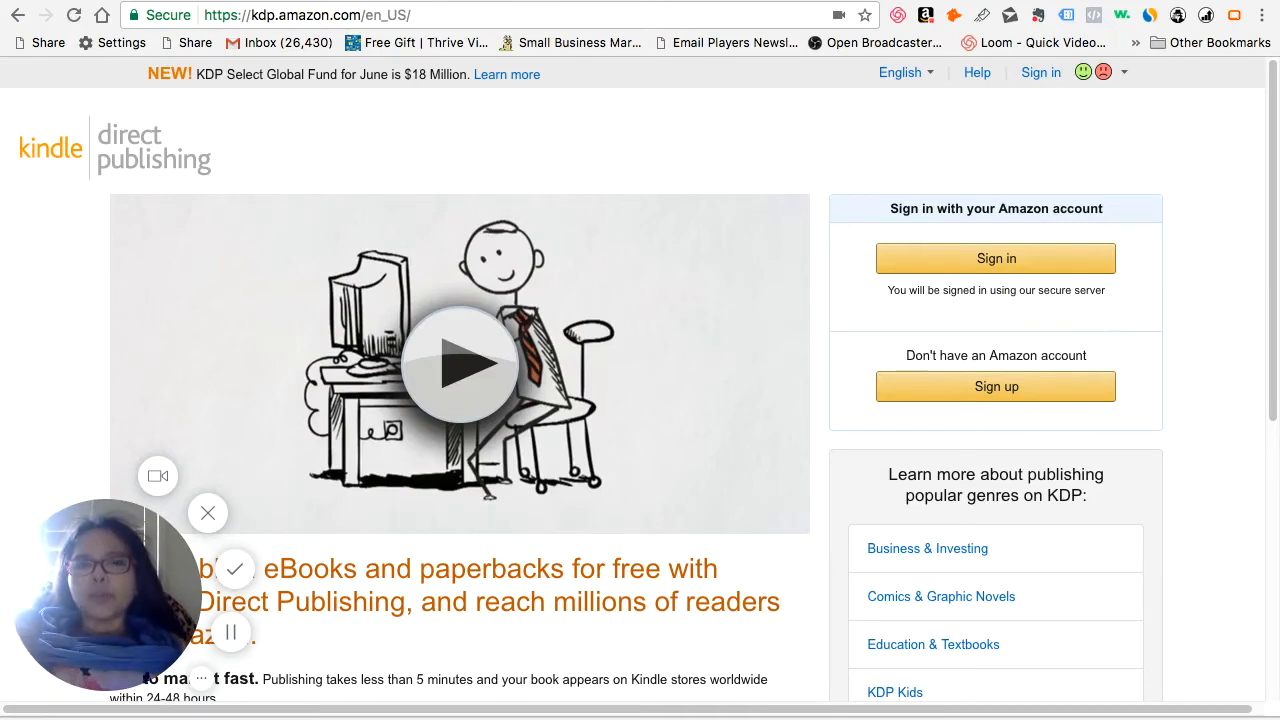
pyautogui.click(640, 9)
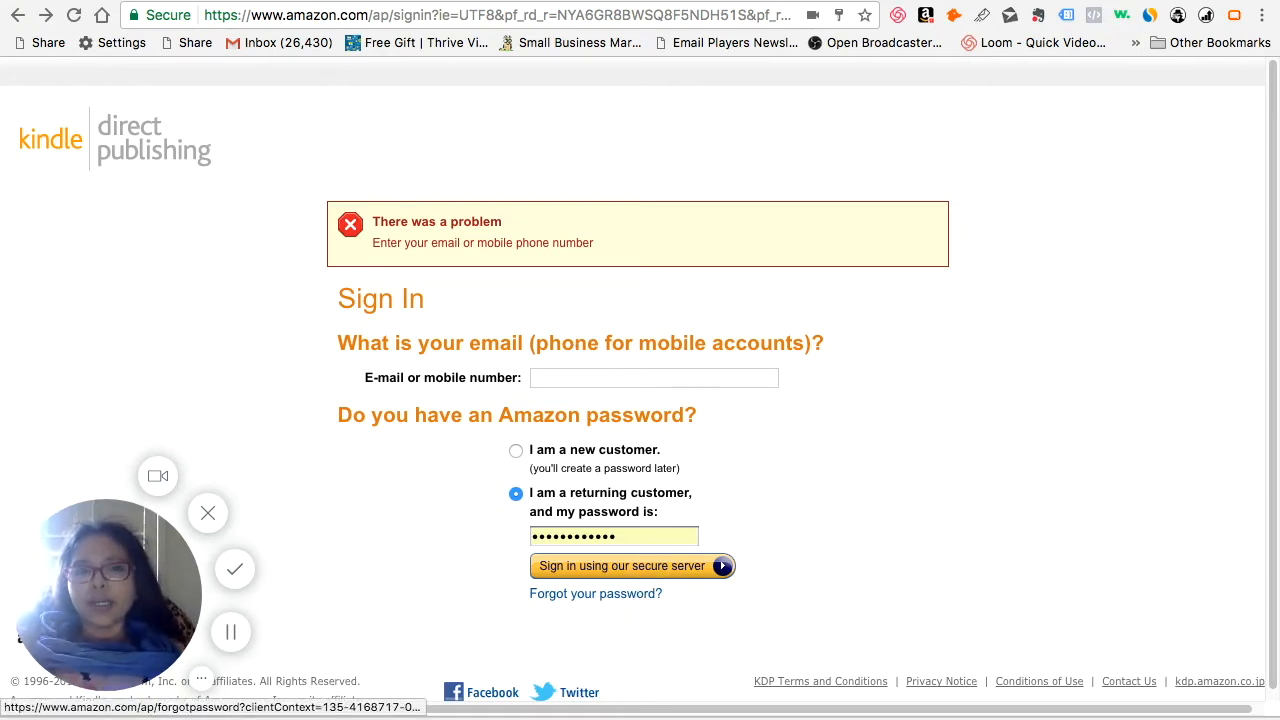
# Return from the open title setup page to the Bookshelf and start creating a new Kindle eBook
pyautogui.click(863, 6)
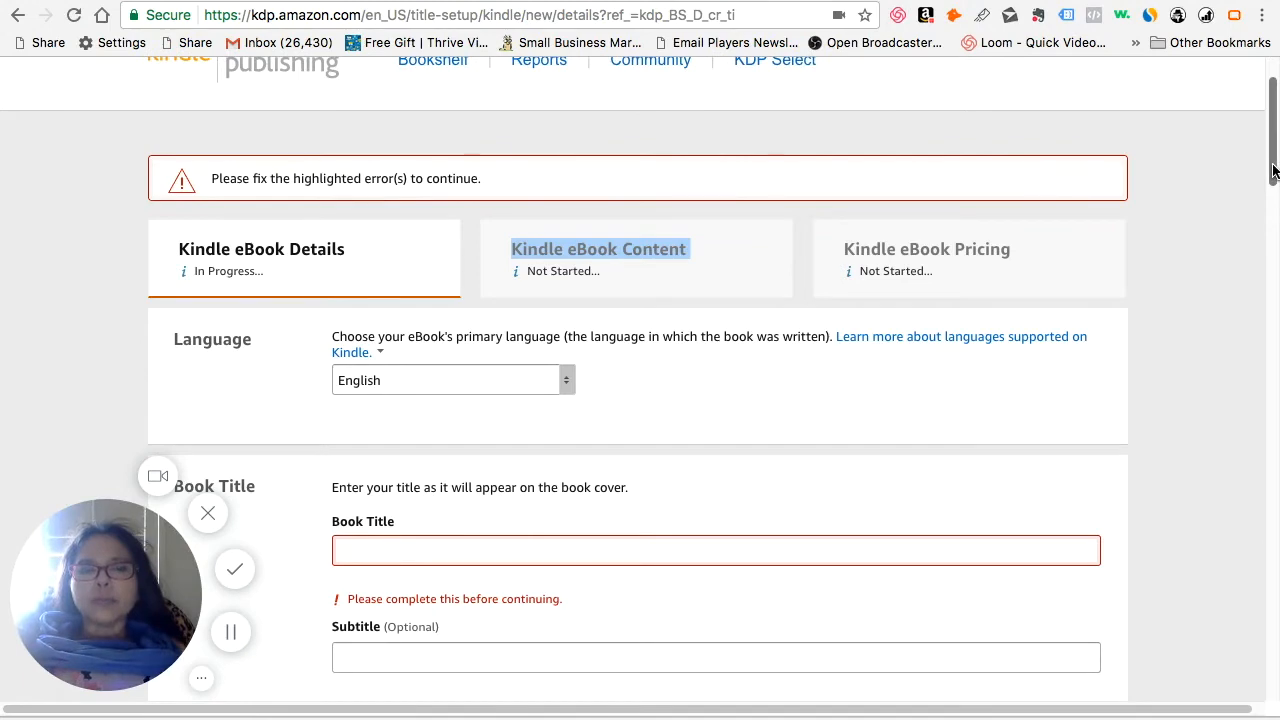
pyautogui.scroll(2, 1255, 105)
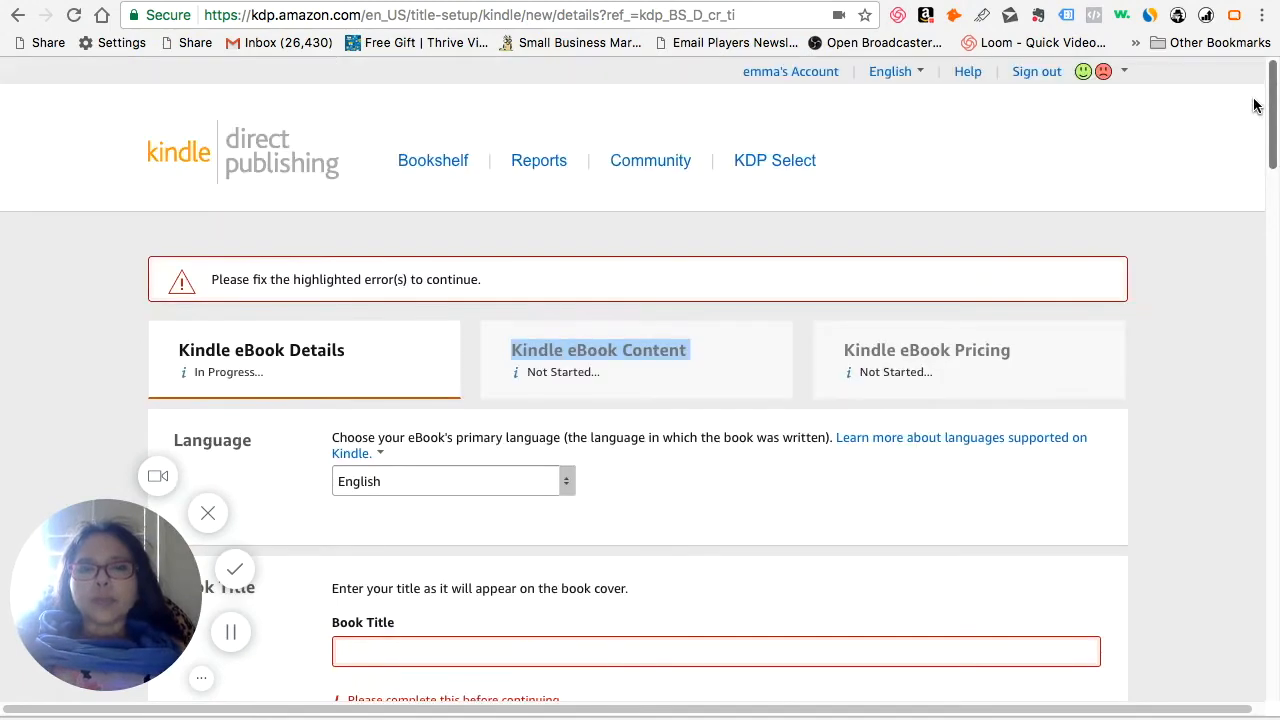
pyautogui.click(411, 163)
pyautogui.click(605, 420)
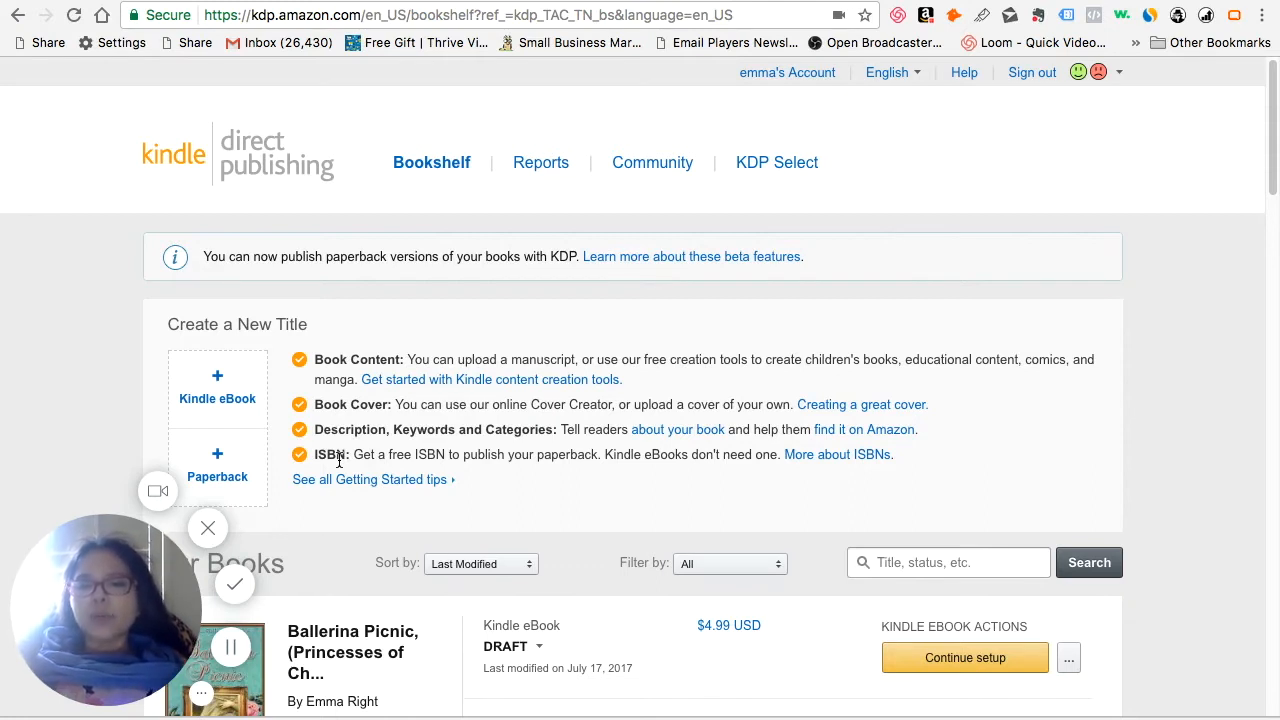
pyautogui.click(220, 390)
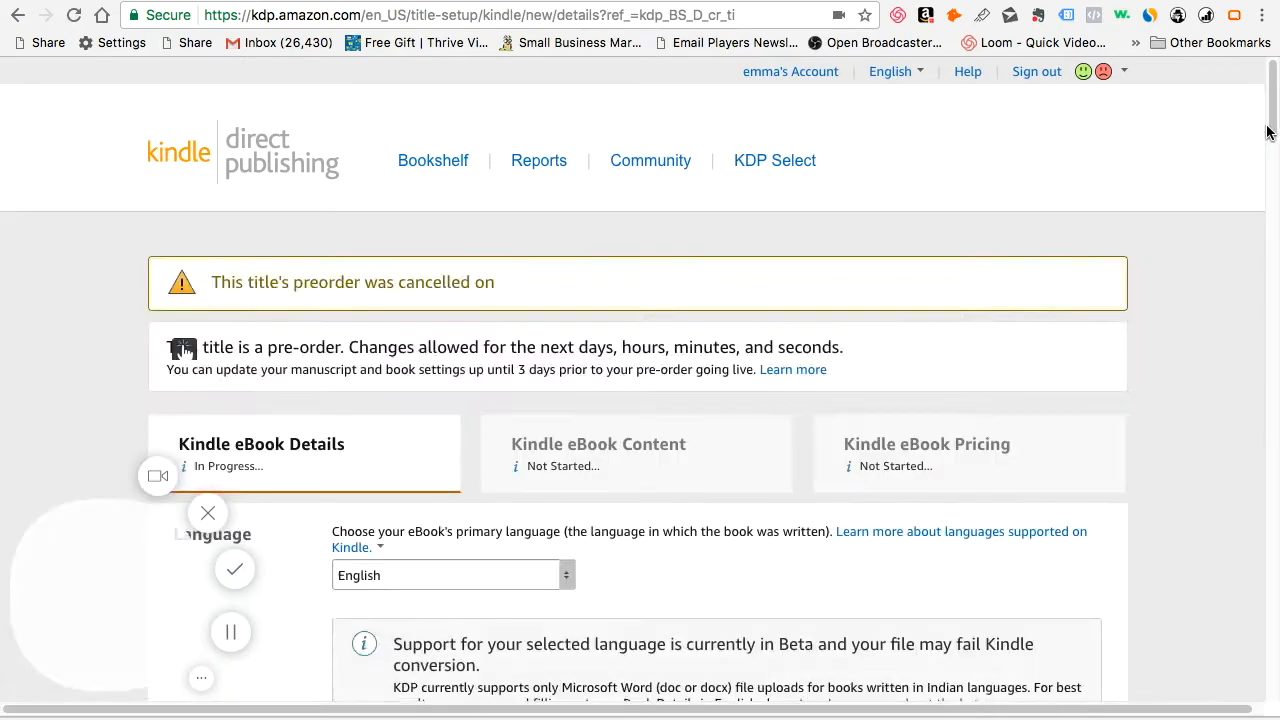
# Review the primary language options for the eBook, keeping English selected
pyautogui.moveTo(1276, 125); pyautogui.dragTo(1275, 177)
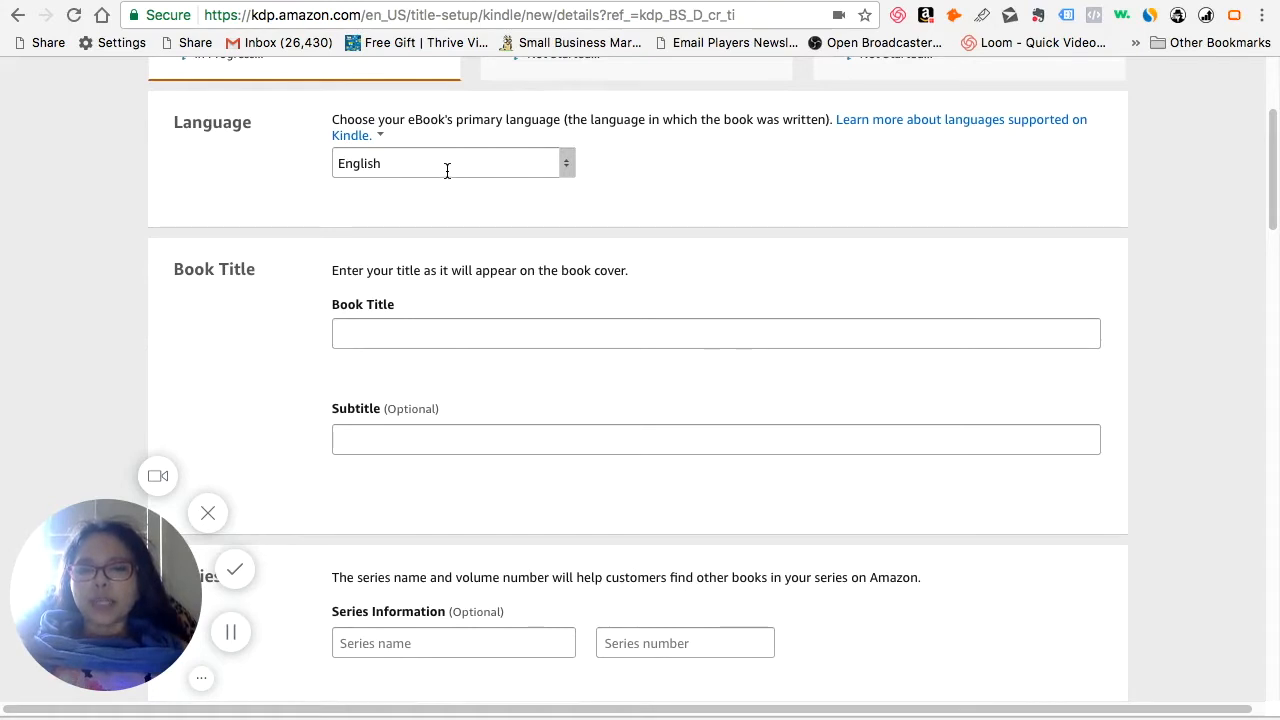
pyautogui.click(567, 168)
pyautogui.click(567, 170)
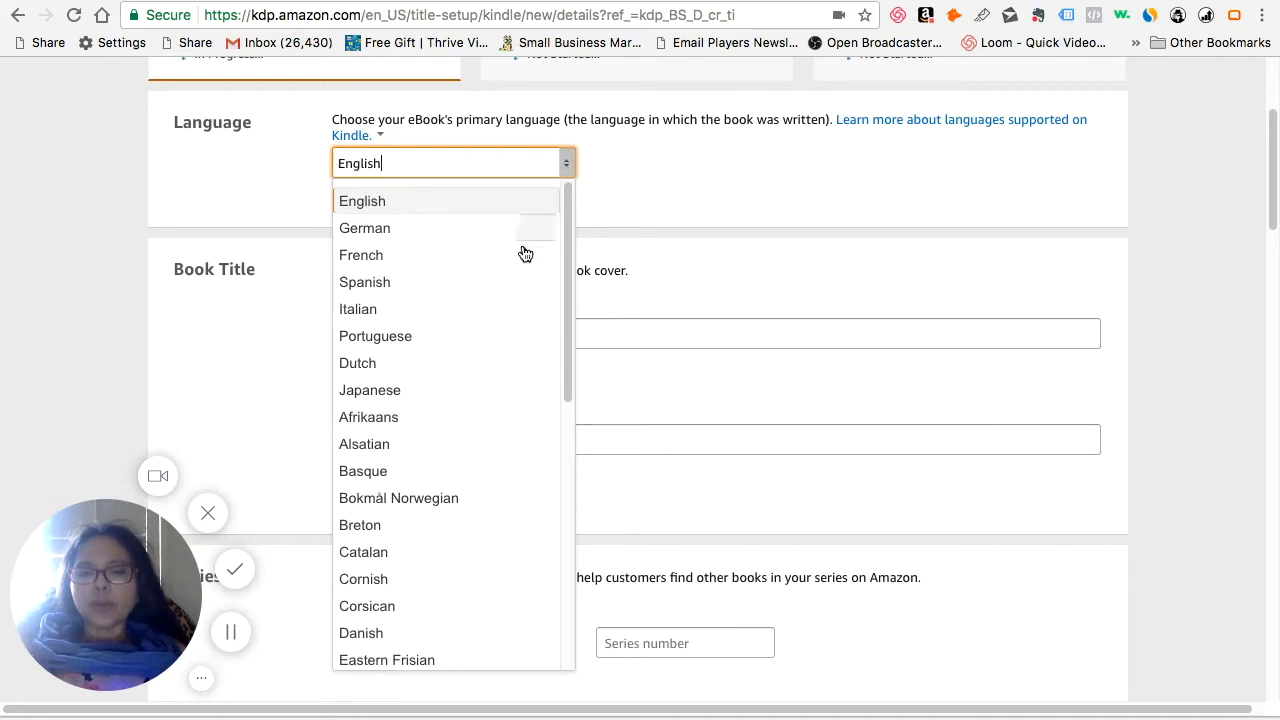
pyautogui.click(778, 166)
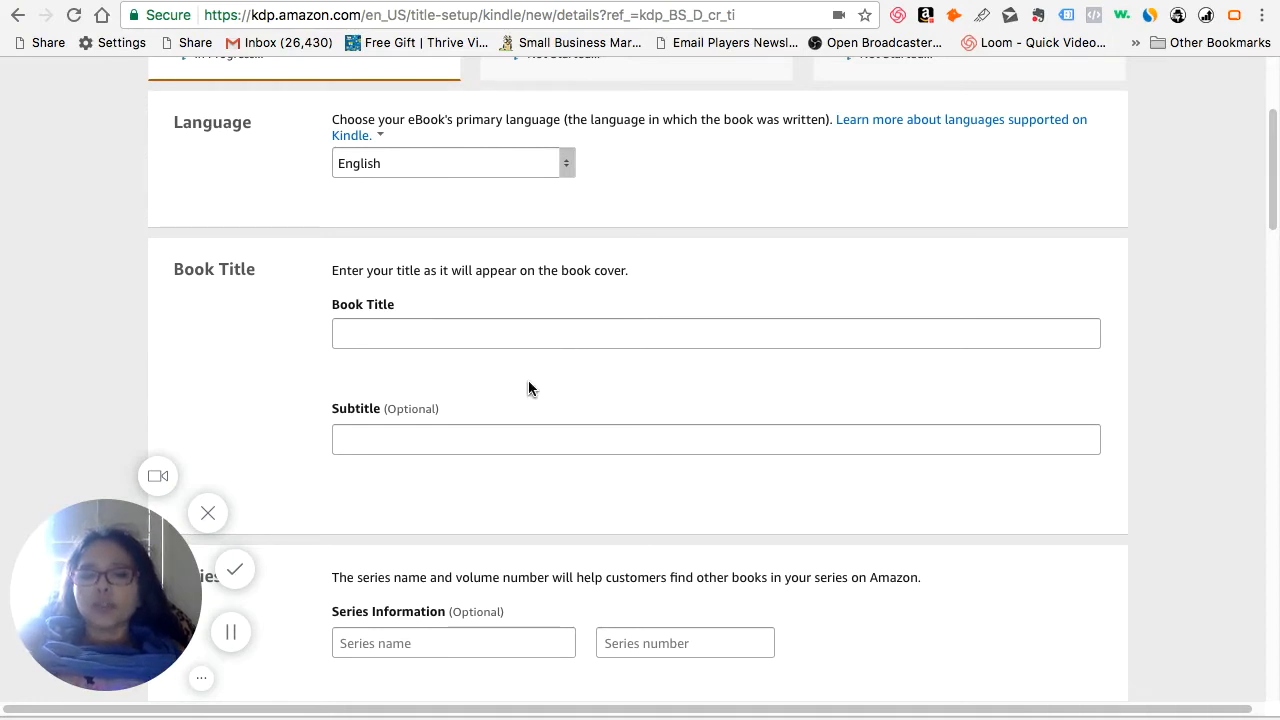
# Look over the Book Title, Subtitle and Series name fields of the eBook details without filling them in
pyautogui.click(454, 335)
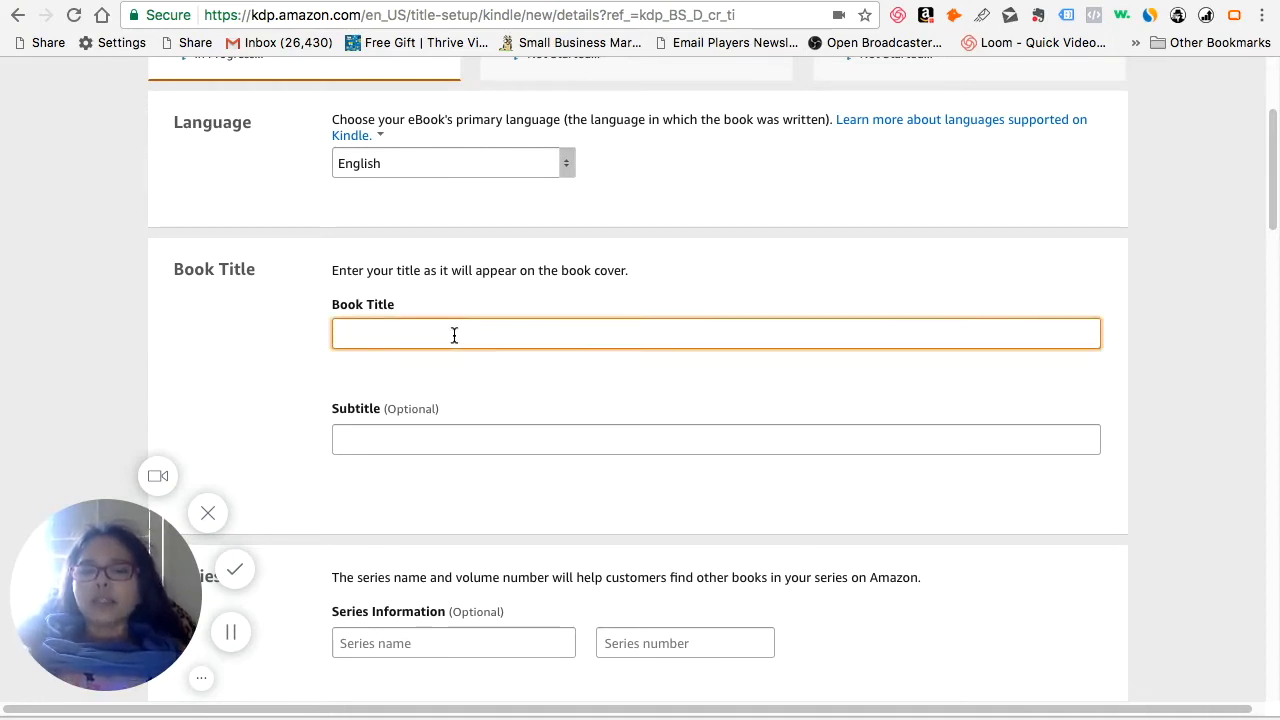
pyautogui.click(435, 438)
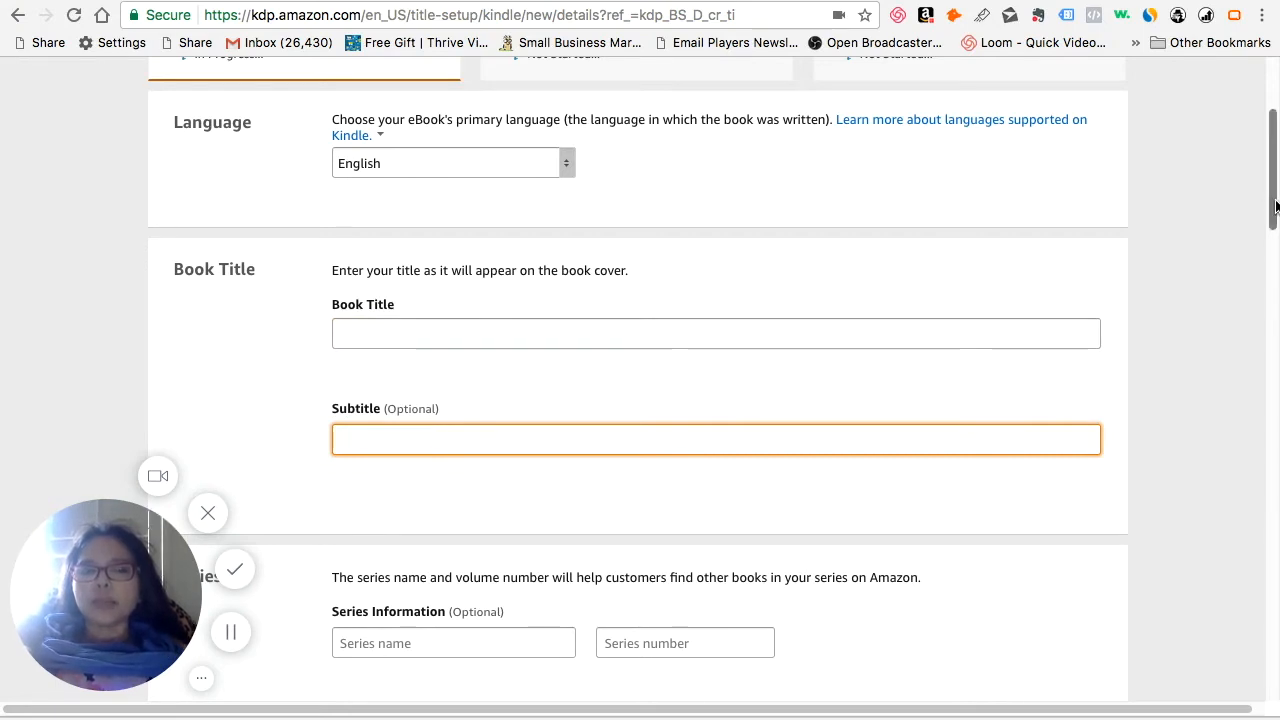
pyautogui.moveTo(1274, 206); pyautogui.dragTo(1274, 244)
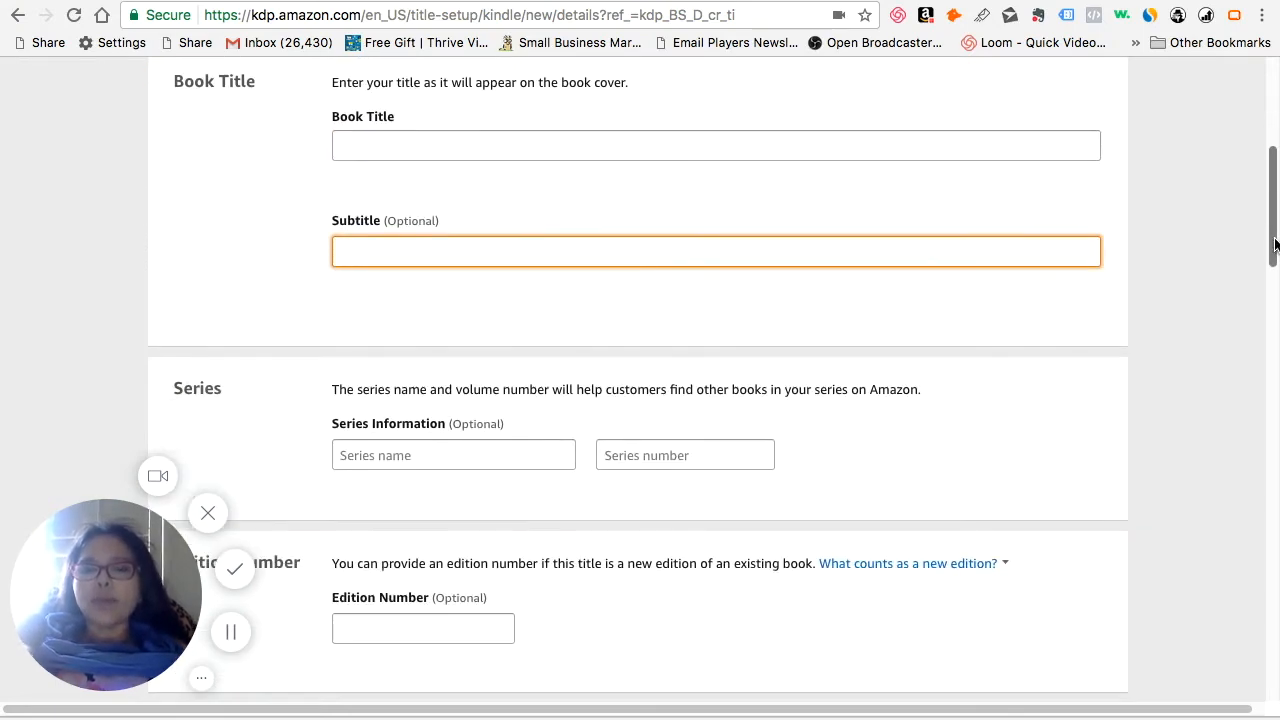
pyautogui.click(630, 143)
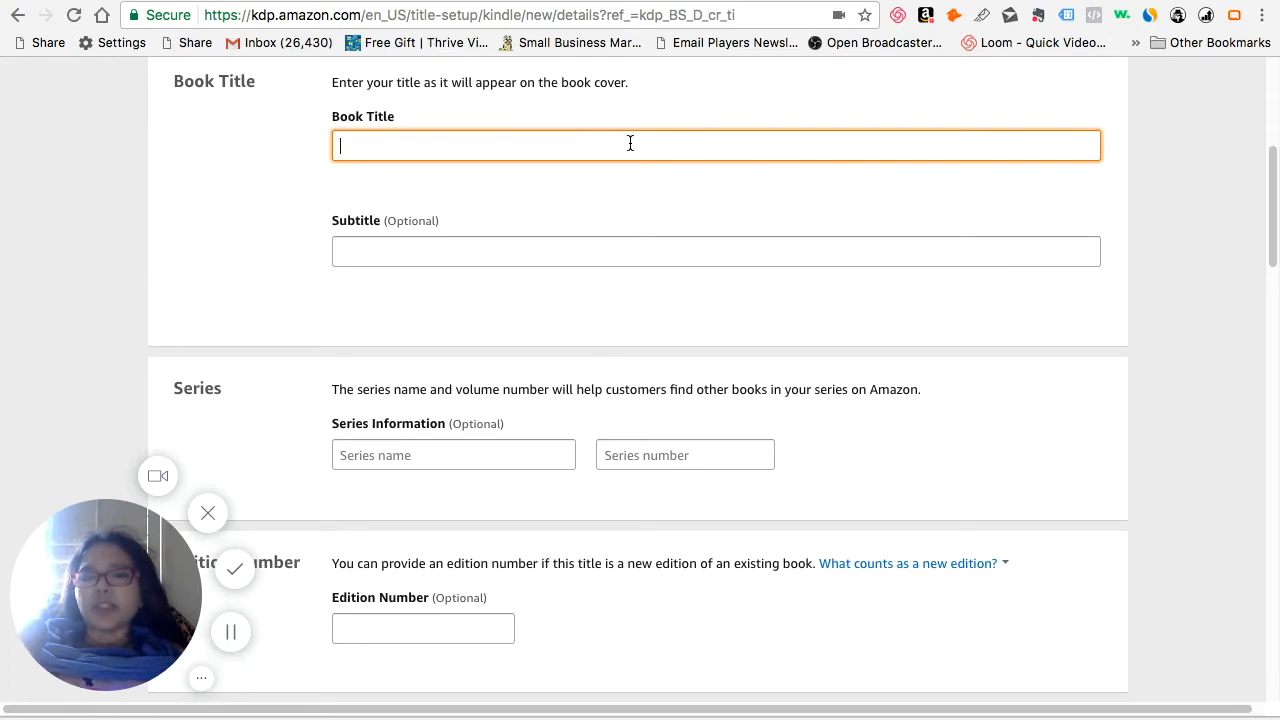
pyautogui.click(567, 250)
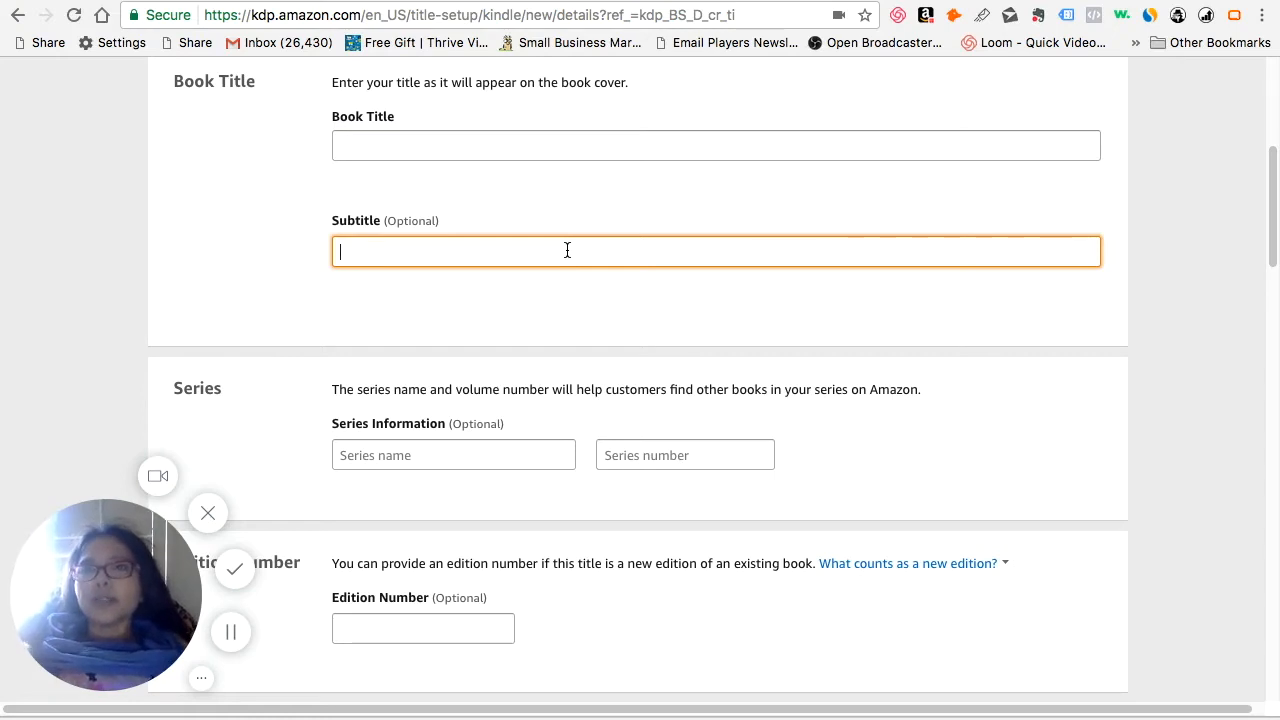
pyautogui.click(437, 456)
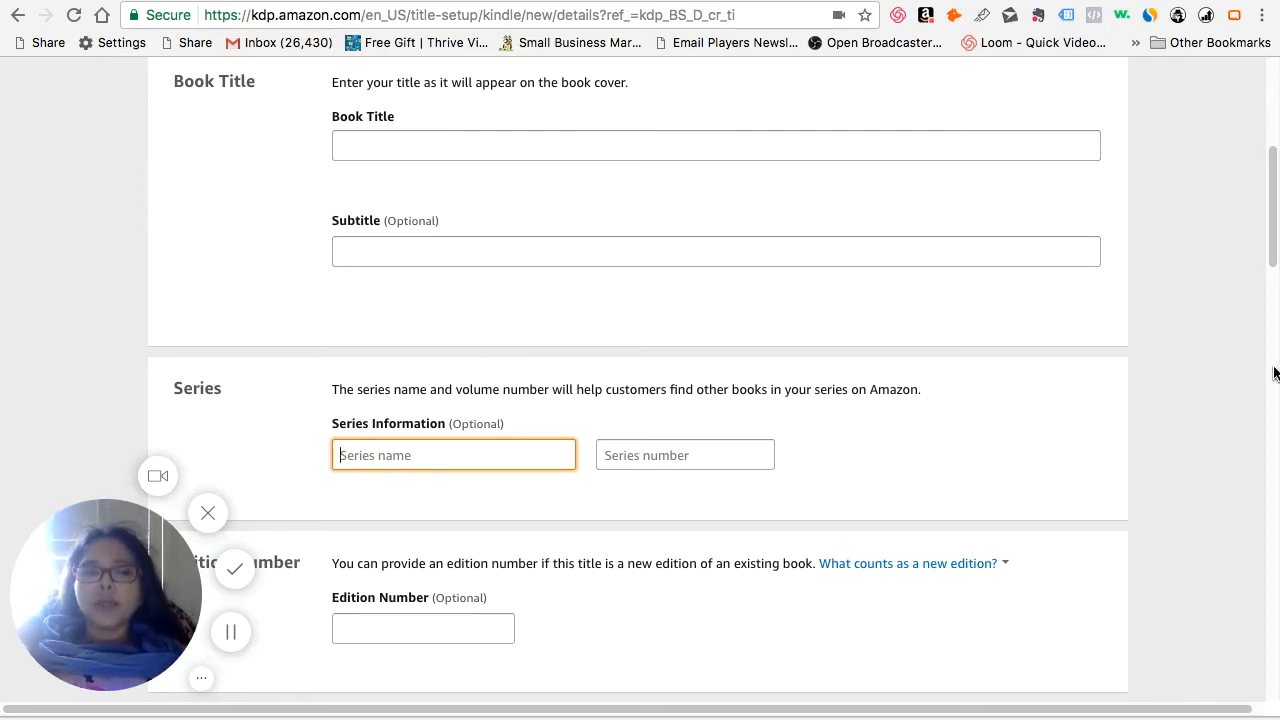
# Examine the first and last name fields for the primary author or contributor
pyautogui.moveTo(1272, 244); pyautogui.dragTo(1275, 360)
pyautogui.click(642, 182)
pyautogui.click(799, 182)
pyautogui.click(514, 164)
pyautogui.click(757, 178)
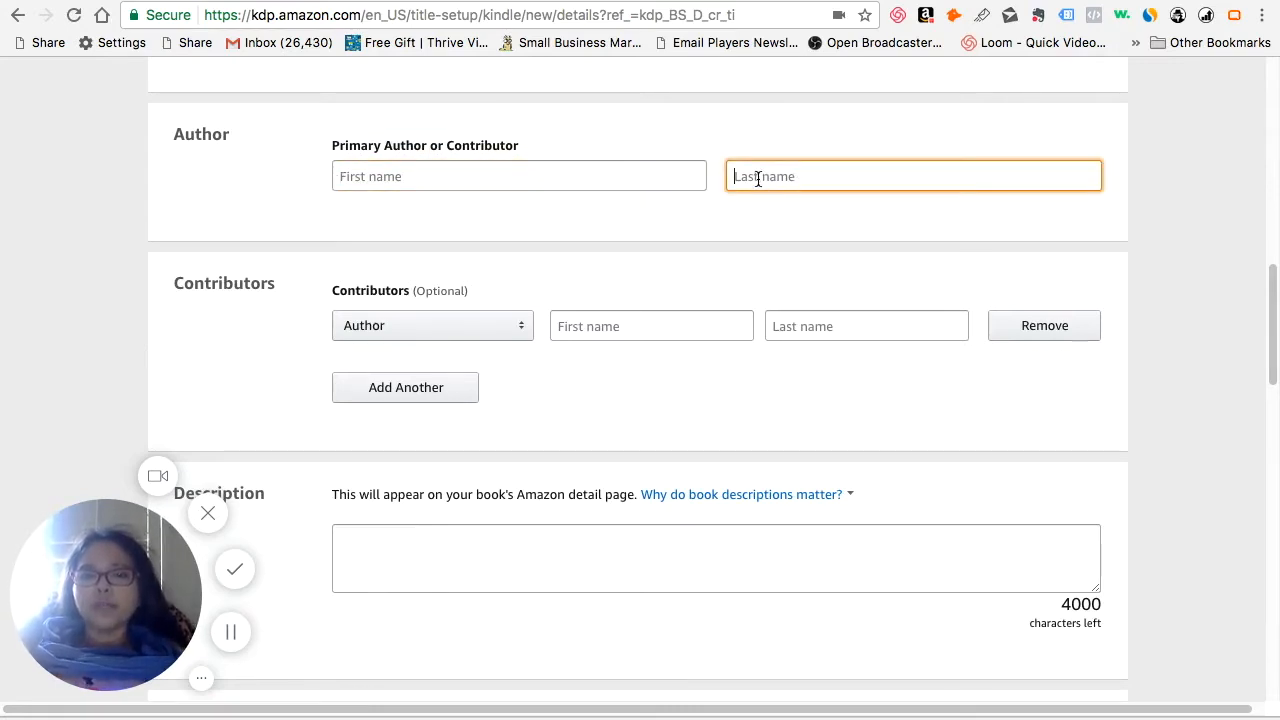
# Review the contributor roles and add a second contributor row with the role Editor
pyautogui.click(522, 338)
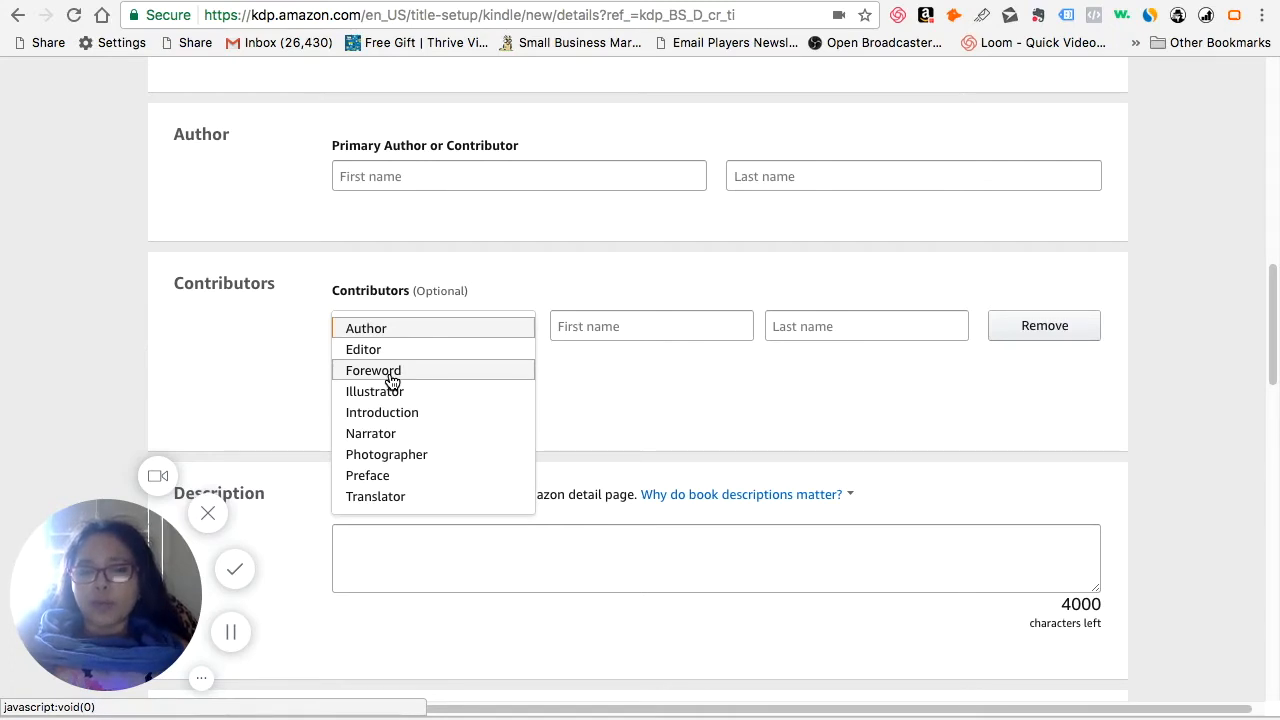
pyautogui.click(610, 394)
pyautogui.click(440, 403)
pyautogui.click(522, 395)
pyautogui.click(500, 413)
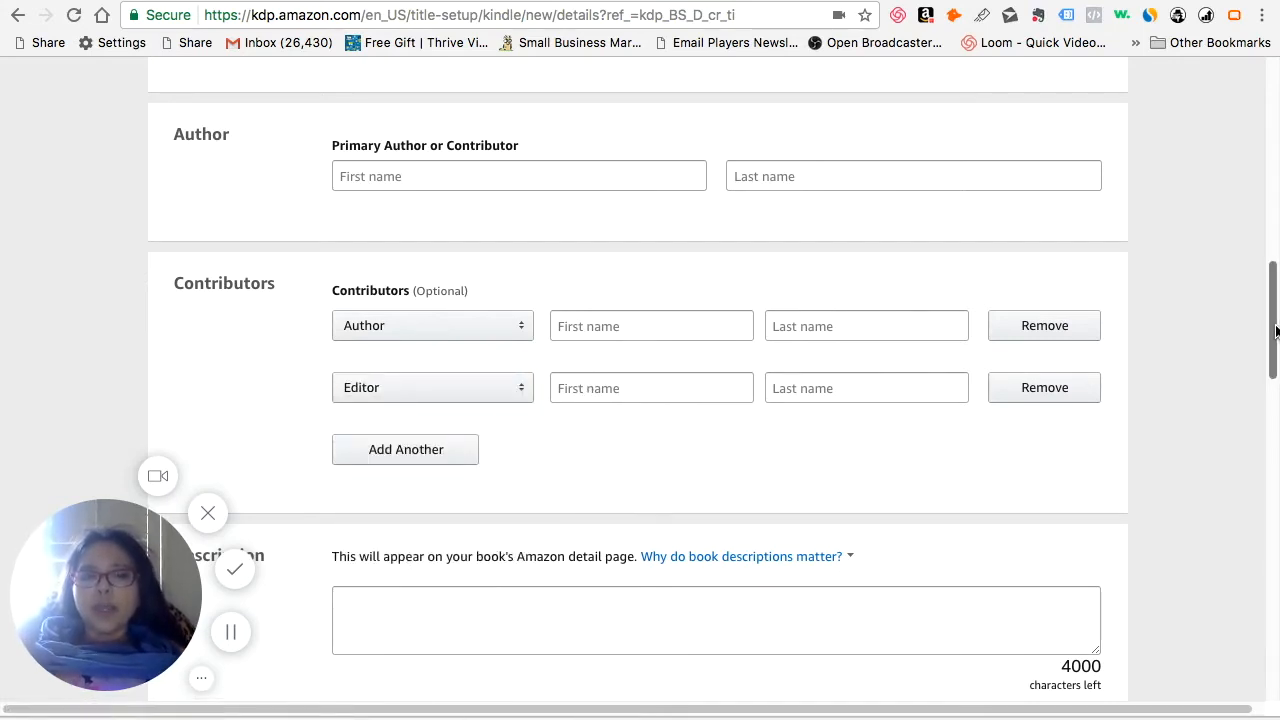
# Examine the Publishing Rights and Keywords sections, and read the guidance on how to choose keywords
pyautogui.scroll(-5, 1275, 331)
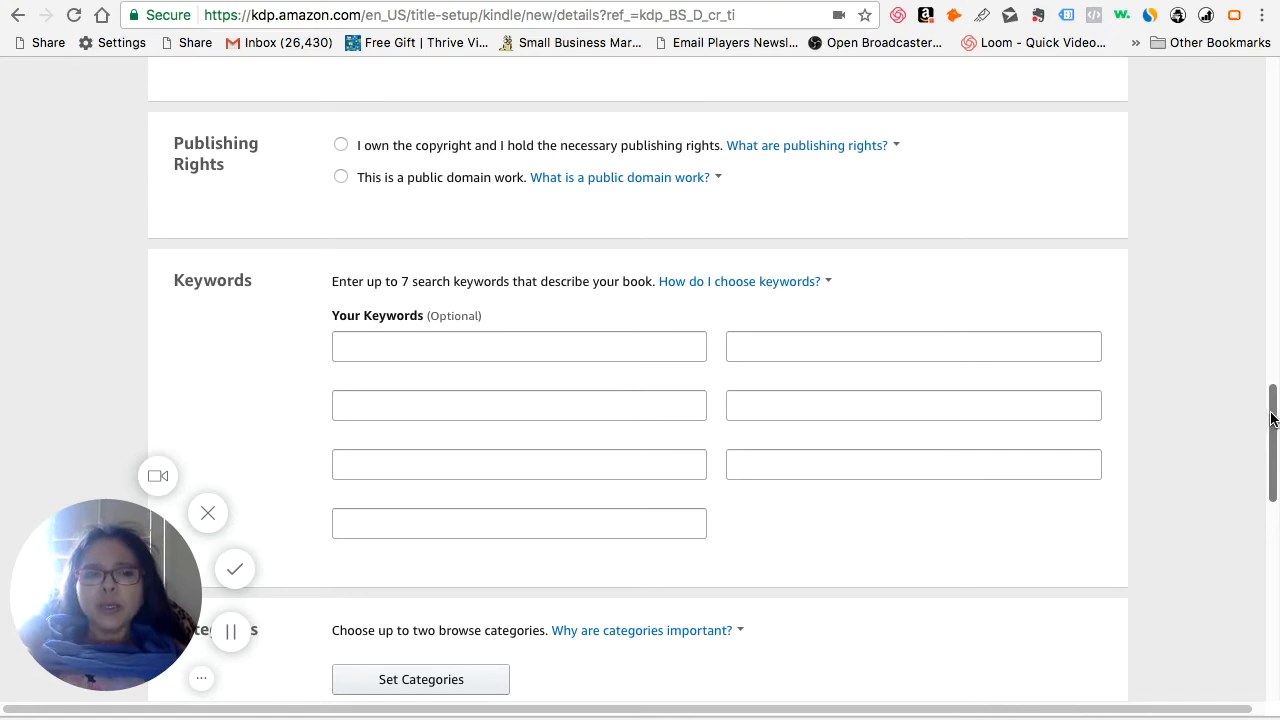
pyautogui.scroll(-1, 1268, 438)
pyautogui.scroll(-2, 1268, 438)
pyautogui.scroll(3, 1270, 440)
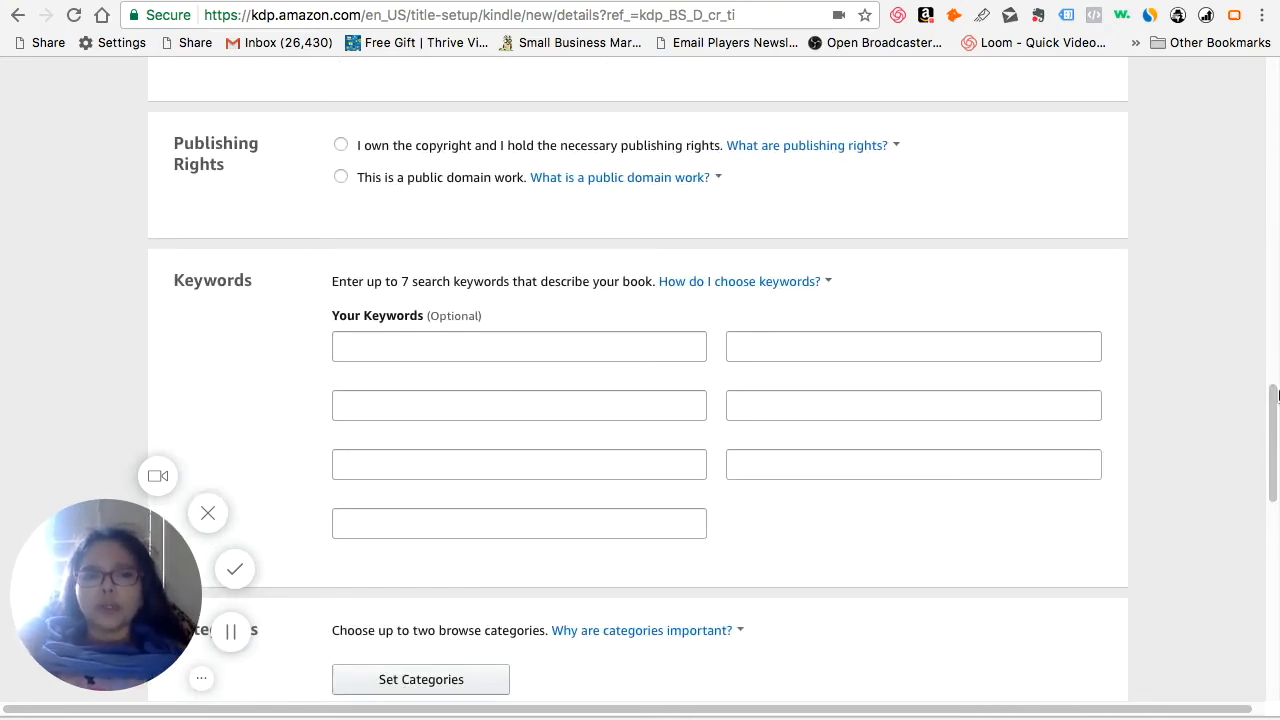
pyautogui.scroll(-1, 1274, 452)
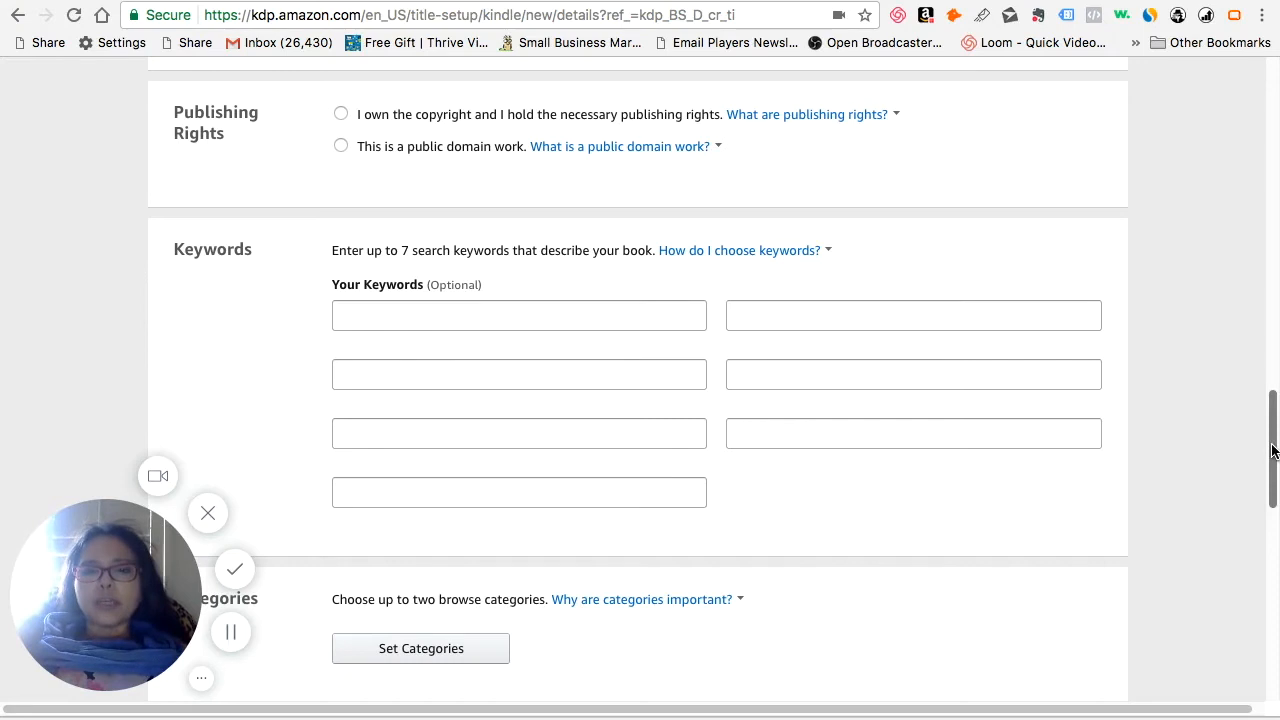
pyautogui.moveTo(1272, 451); pyautogui.dragTo(1272, 458)
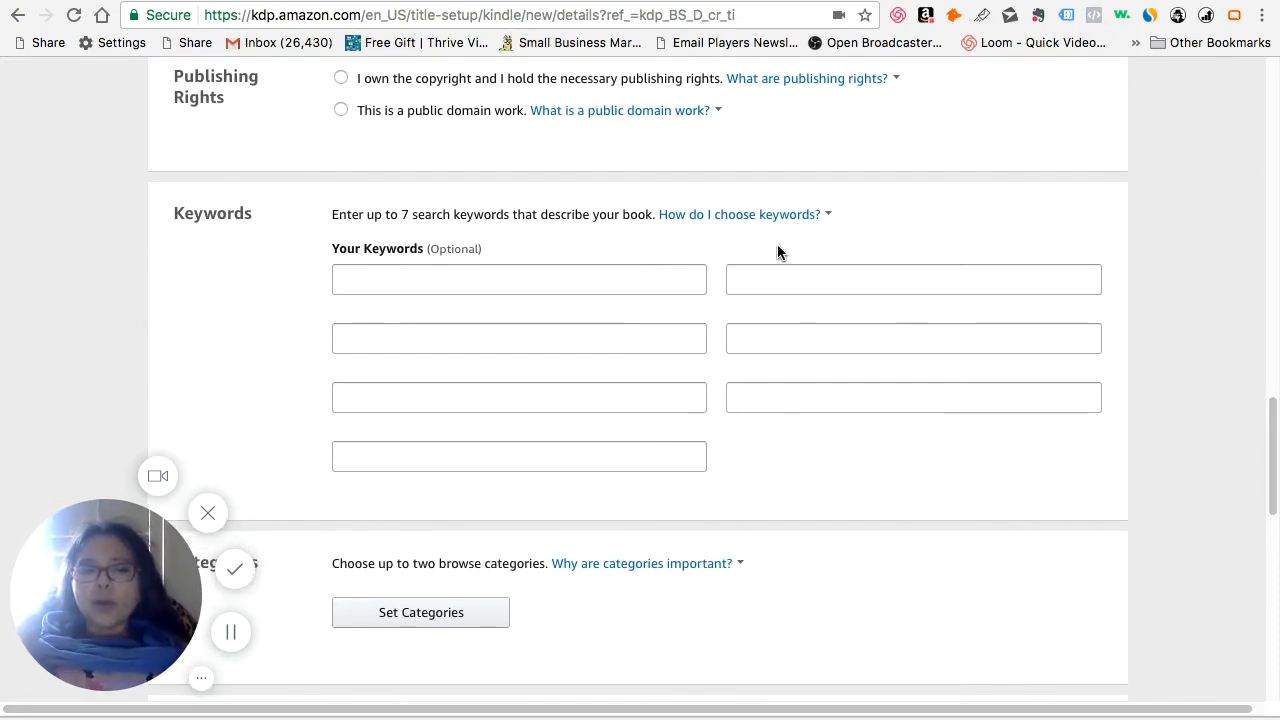
pyautogui.click(712, 222)
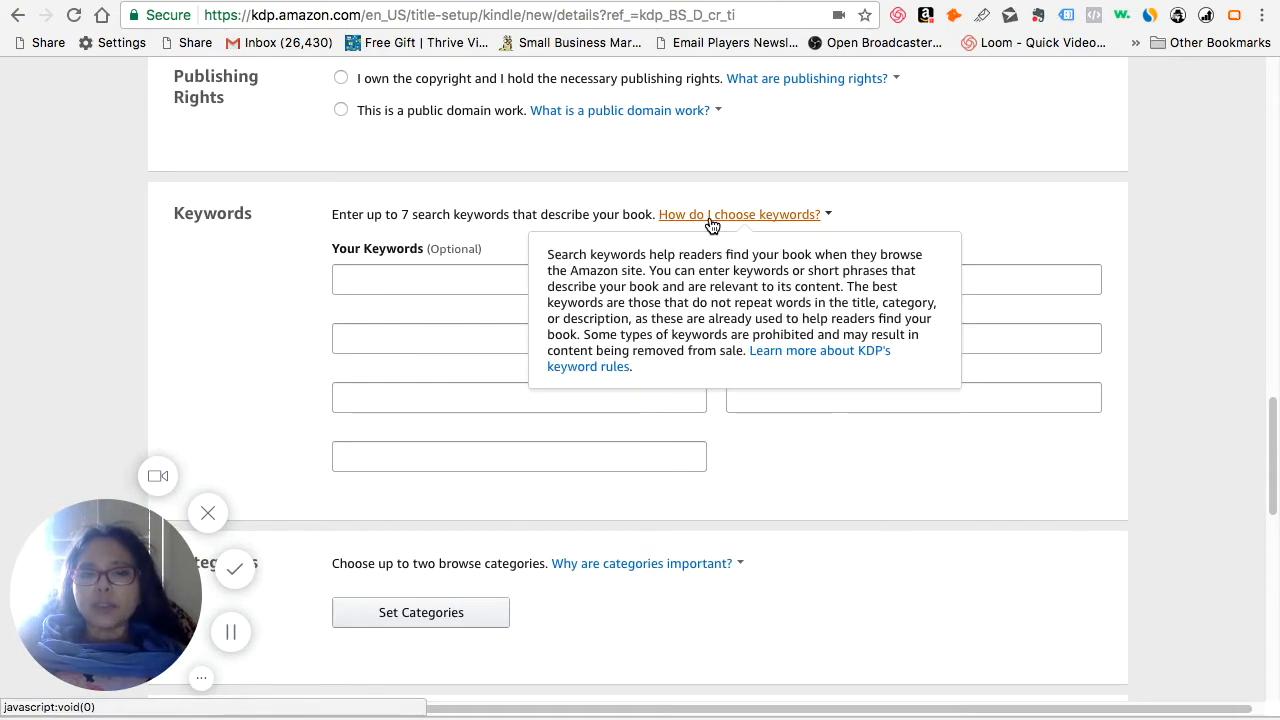
pyautogui.click(408, 252)
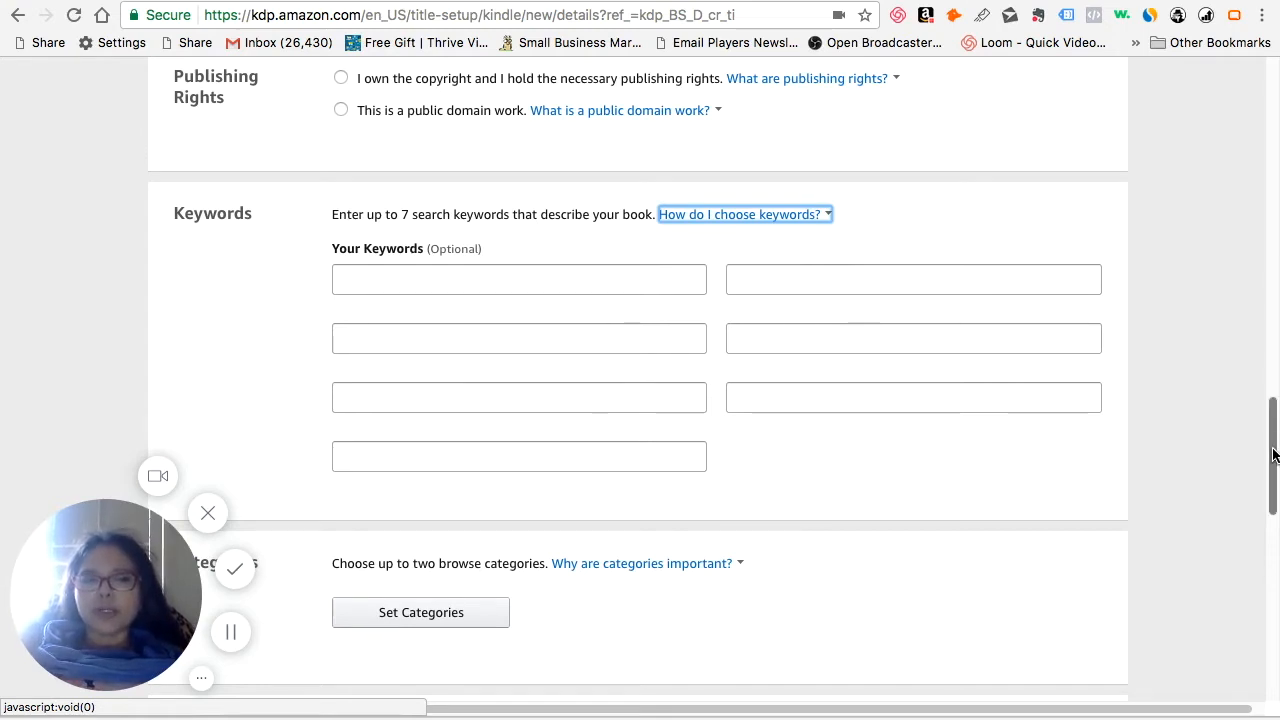
# Browse the Juvenile Fiction and Biographical groups in the book categories, and save without selecting a category
pyautogui.moveTo(1268, 456); pyautogui.dragTo(1268, 492)
pyautogui.click(430, 415)
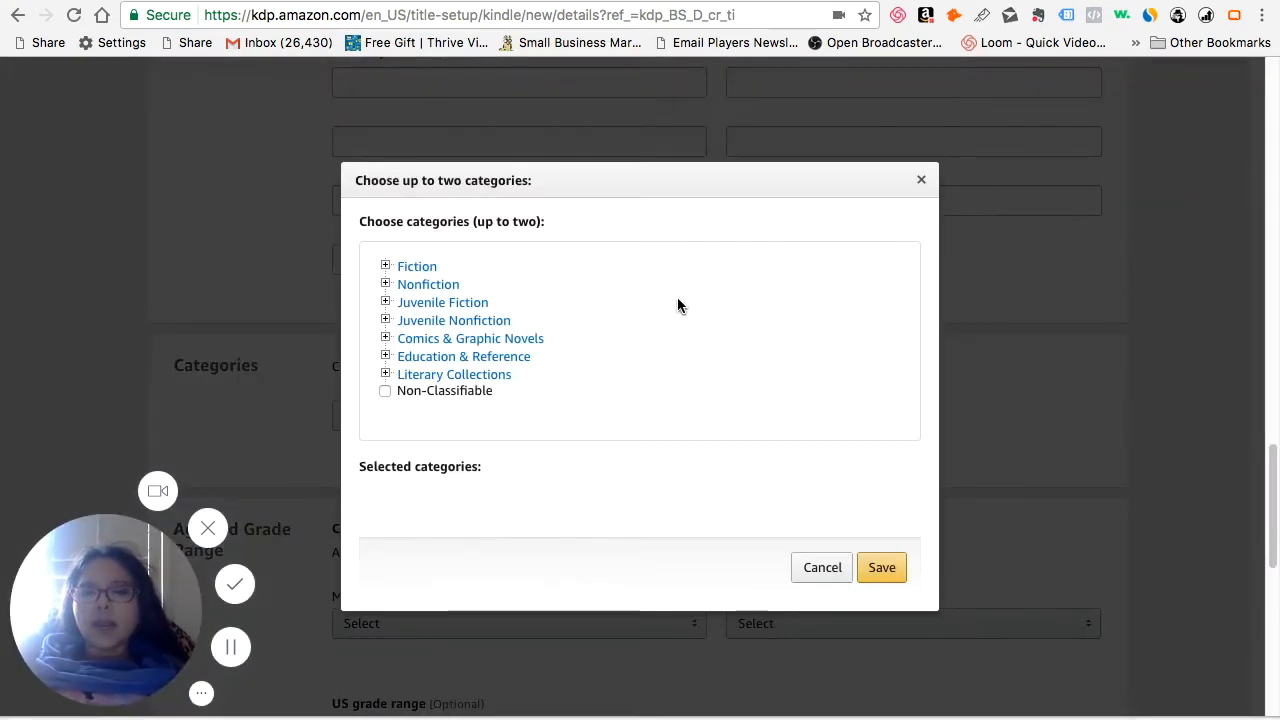
pyautogui.click(386, 305)
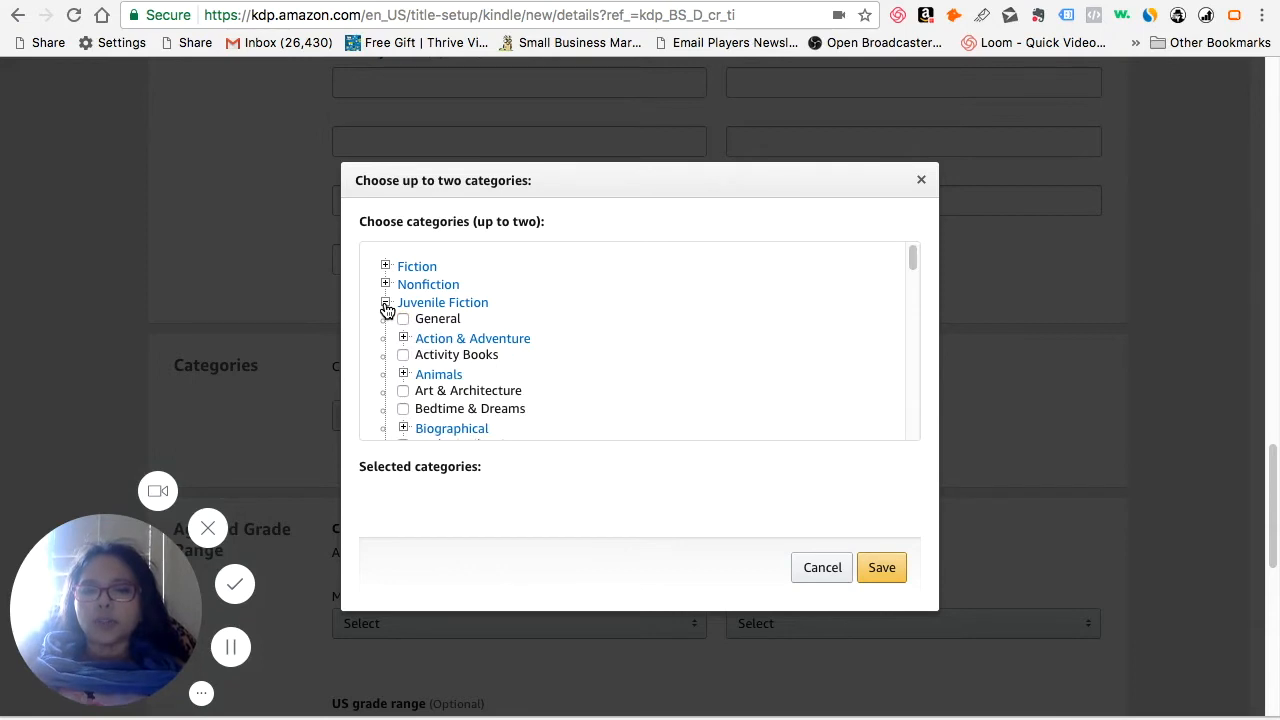
pyautogui.click(403, 429)
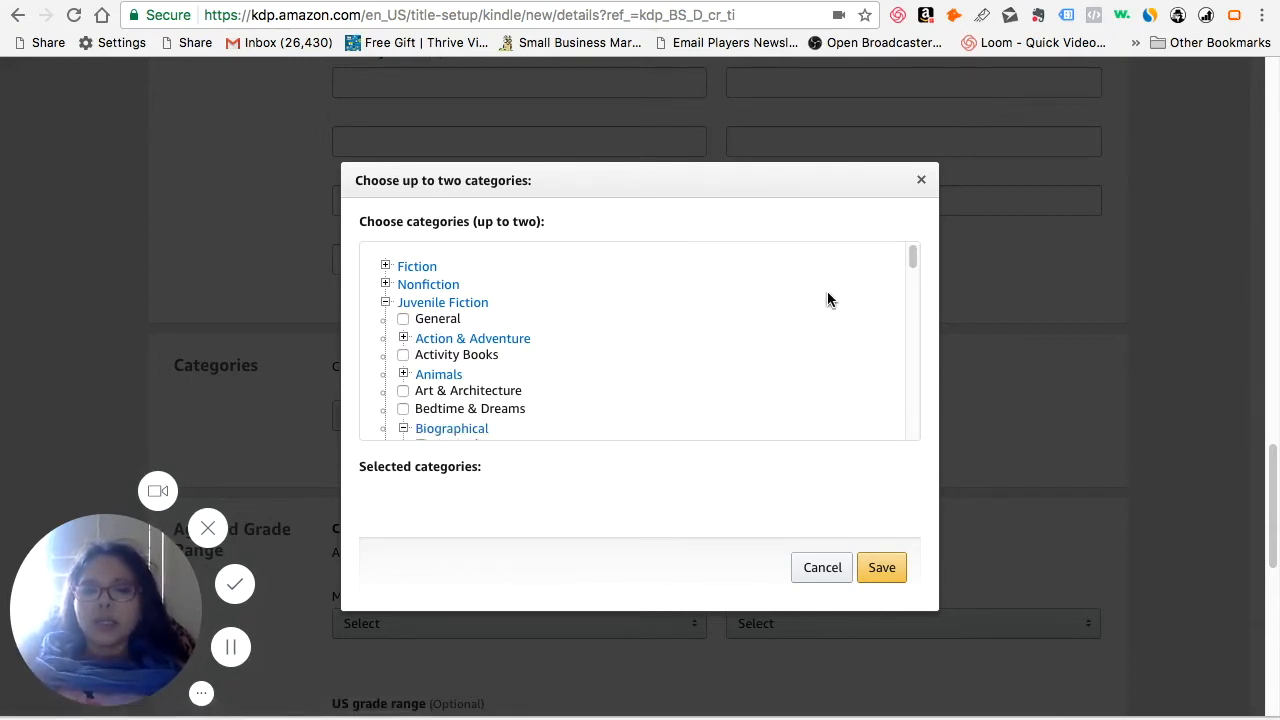
pyautogui.moveTo(913, 262)
pyautogui.mouseDown()
pyautogui.moveTo(911, 279)
pyautogui.moveTo(907, 253)
pyautogui.mouseUp()
pyautogui.click(882, 567)
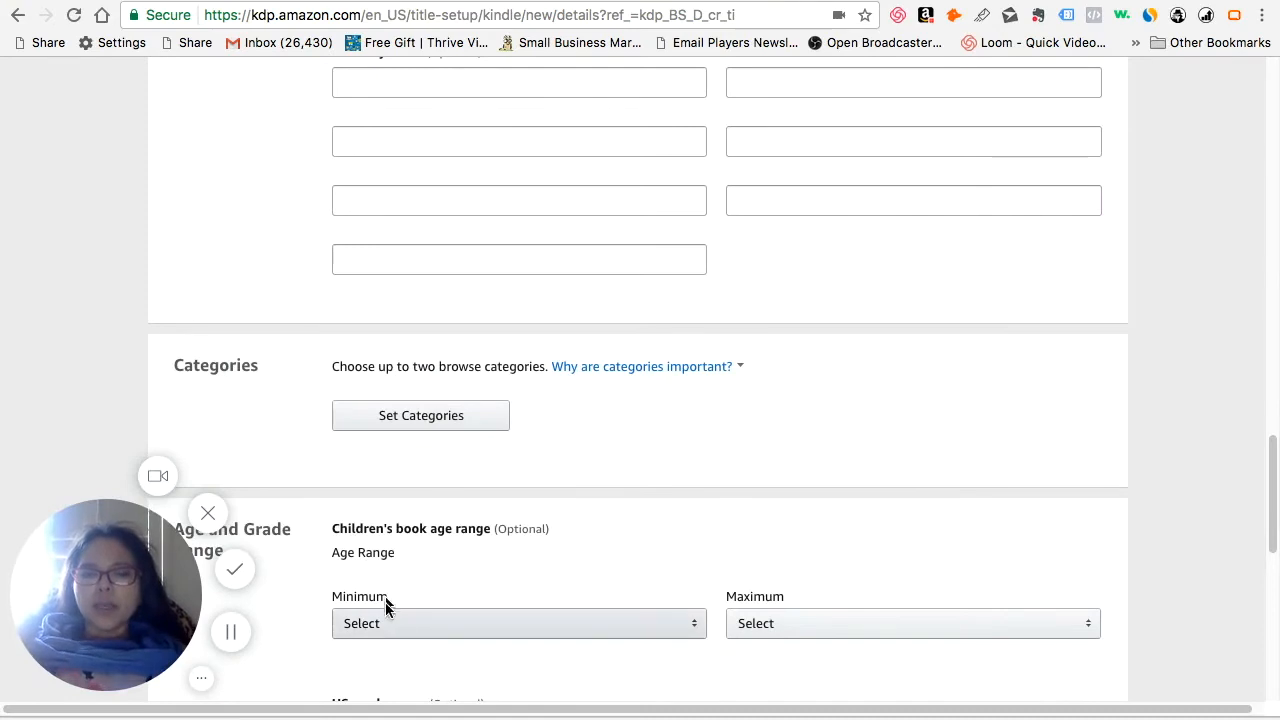
# Set the children's book minimum age to 18+ and the minimum US grade to 12th grade
pyautogui.moveTo(1271, 506); pyautogui.dragTo(1274, 566)
pyautogui.click(697, 330)
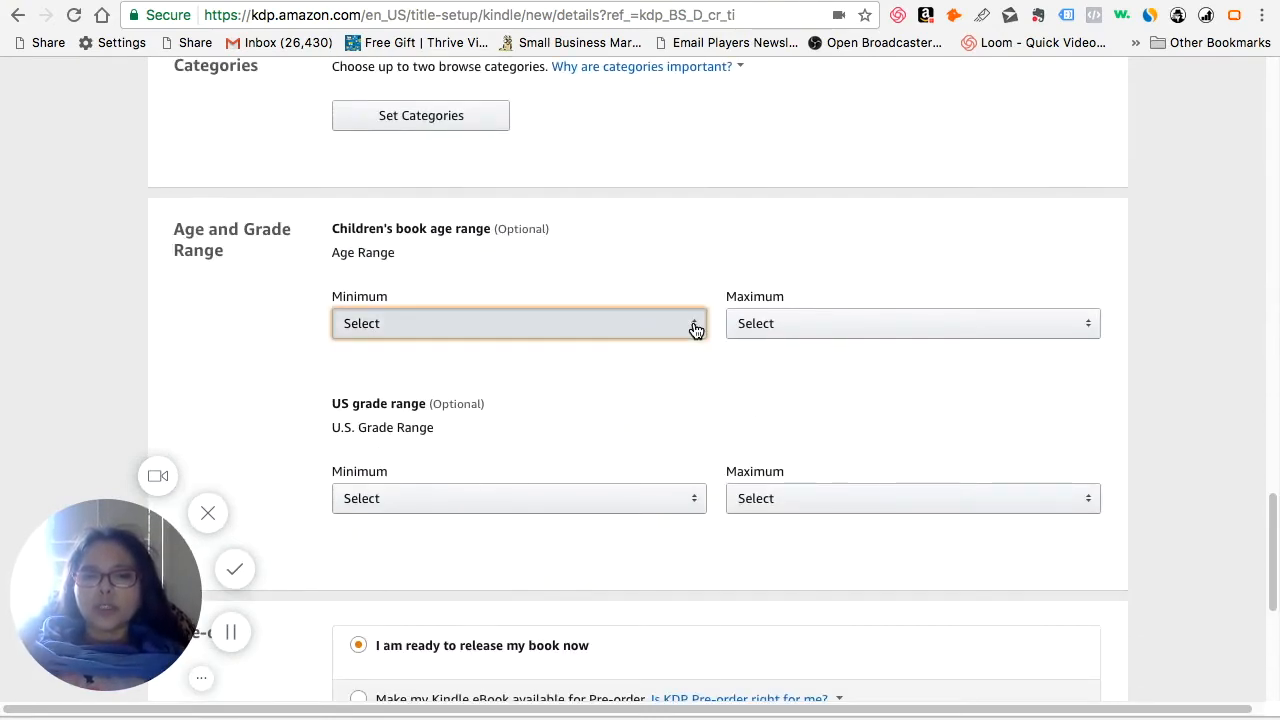
pyautogui.click(1088, 328)
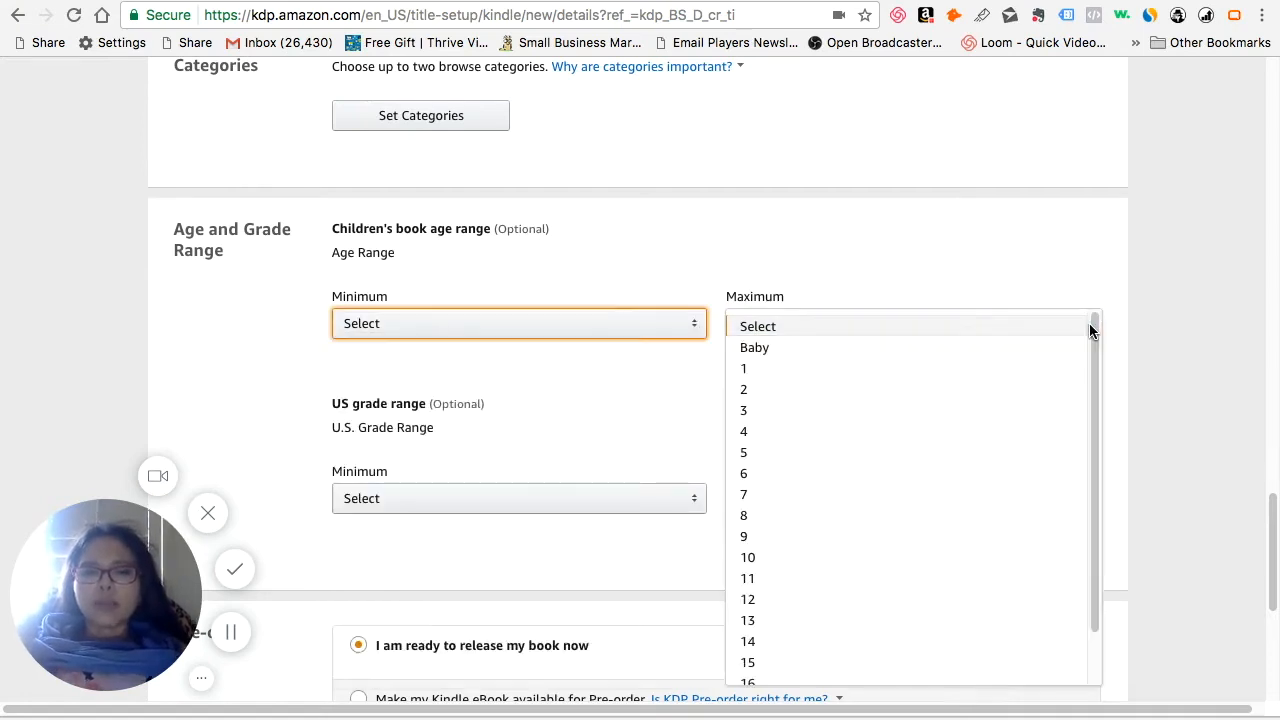
pyautogui.click(693, 328)
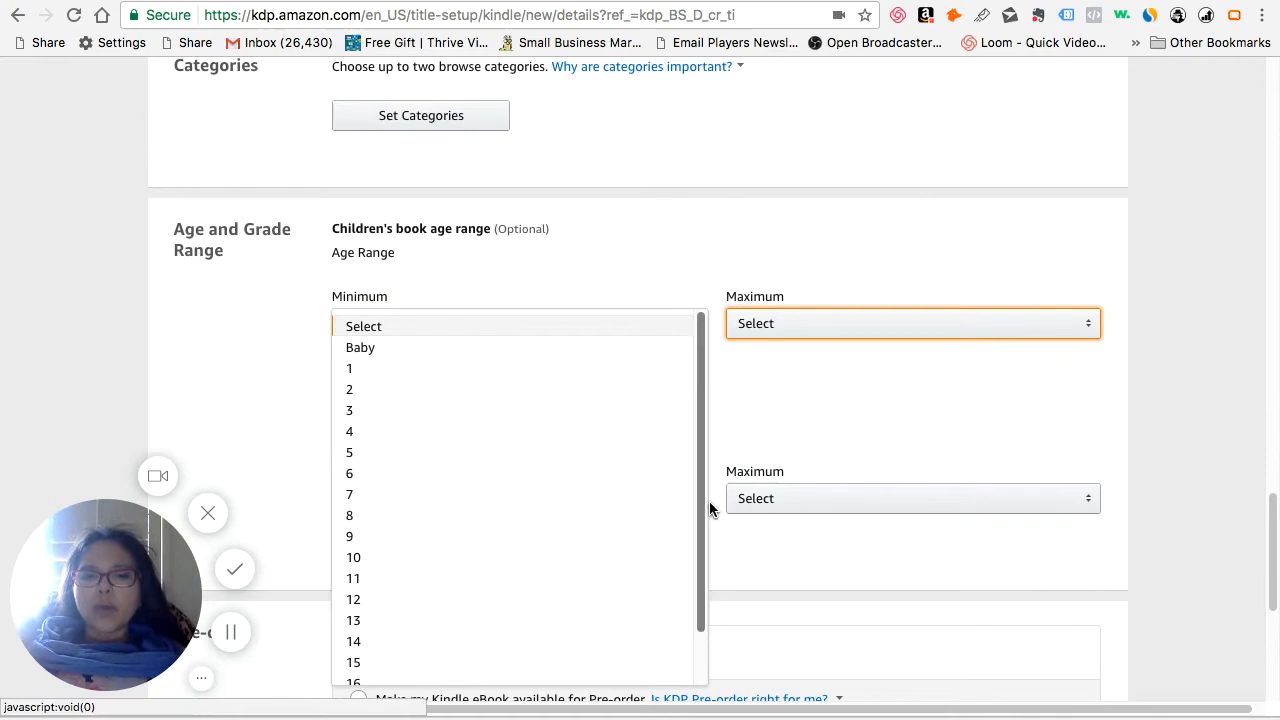
pyautogui.scroll(-2, 700, 514)
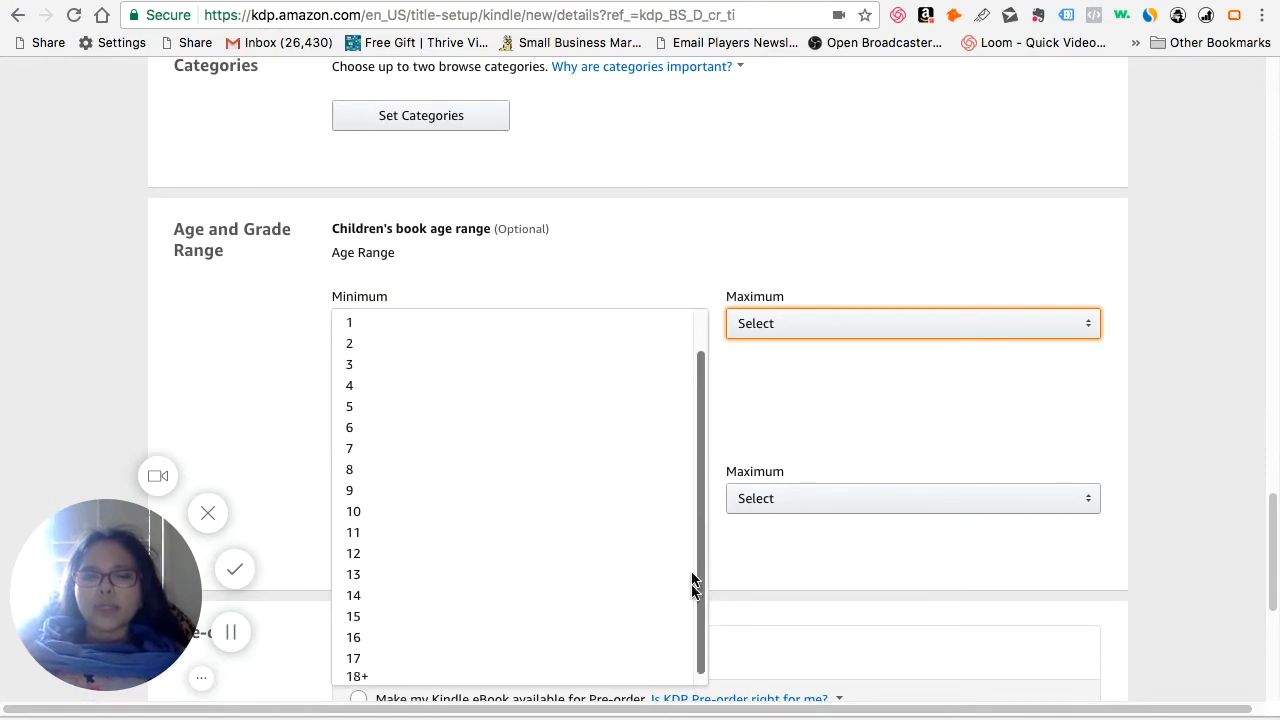
pyautogui.click(514, 670)
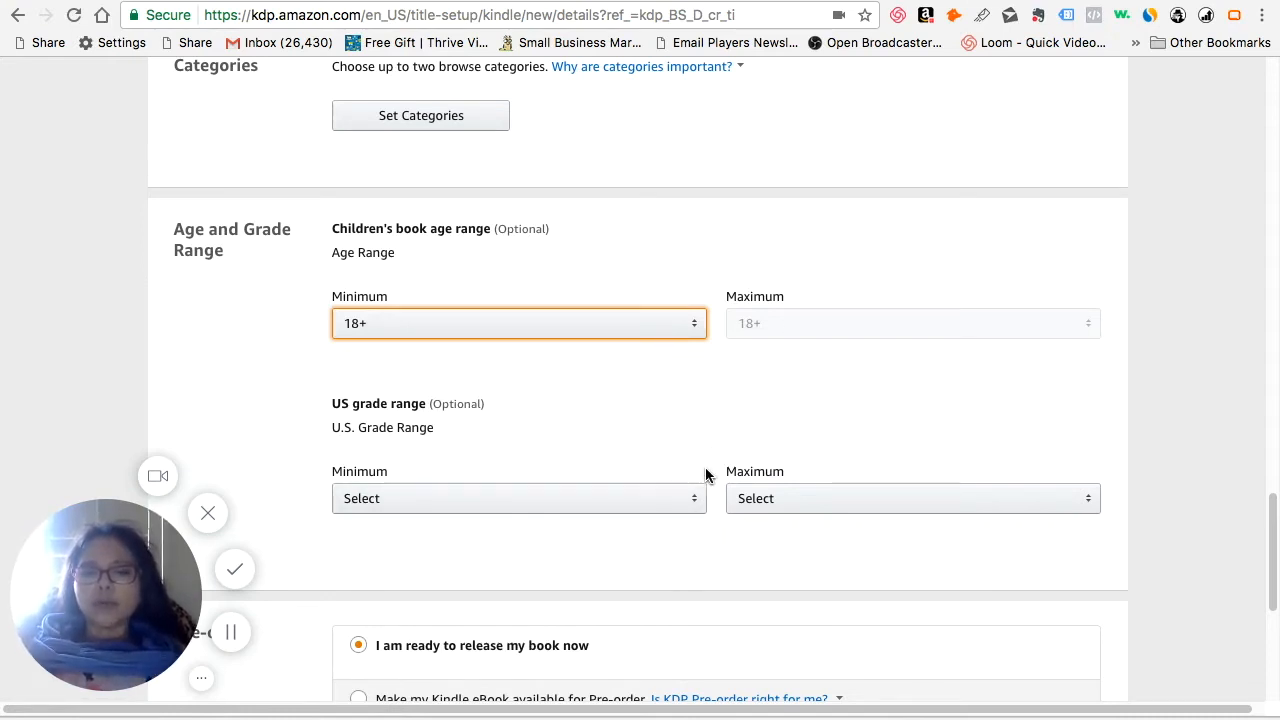
pyautogui.click(697, 505)
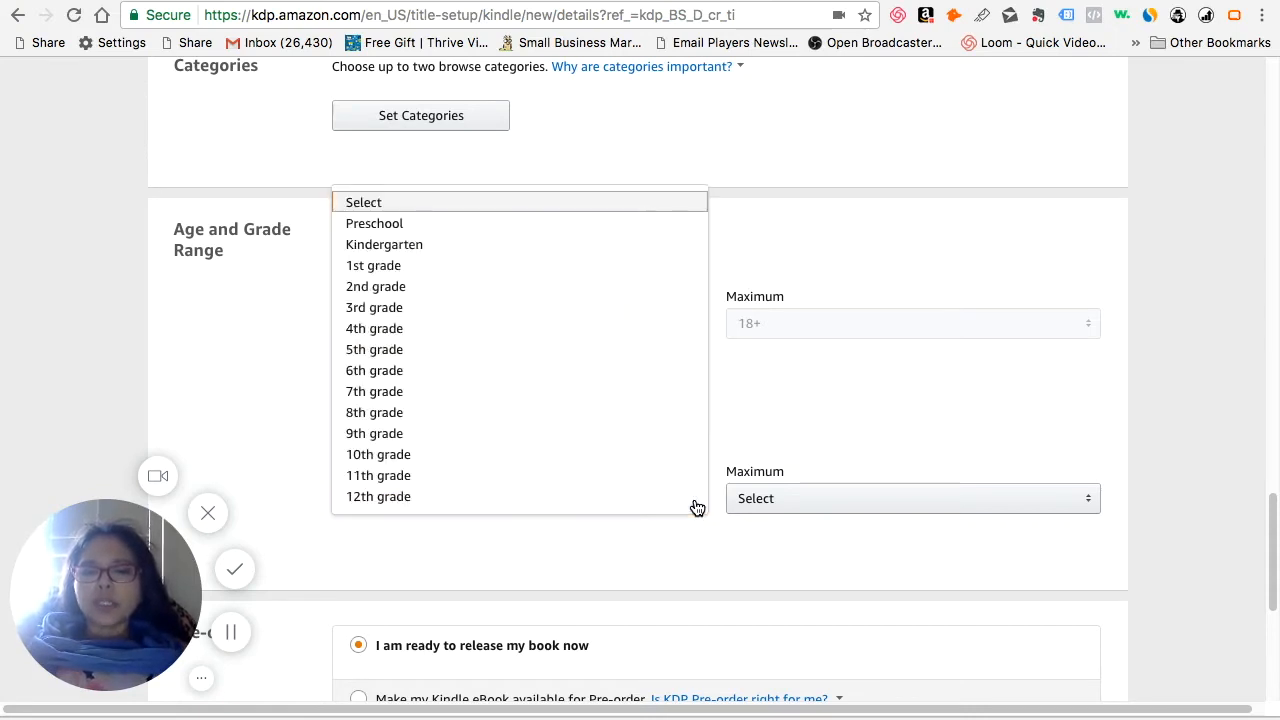
pyautogui.click(694, 505)
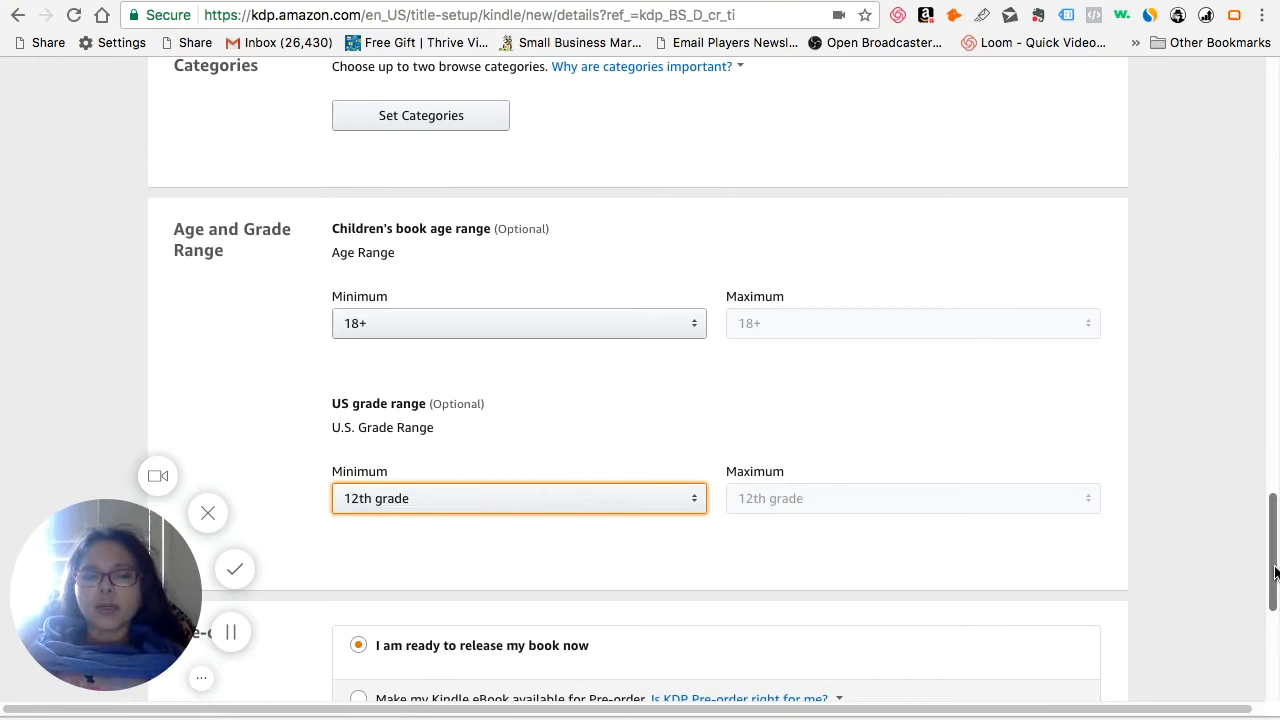
# Make the Kindle eBook available for pre-order and set its release date to 07/31/2017
pyautogui.moveTo(1274, 572); pyautogui.dragTo(1274, 615)
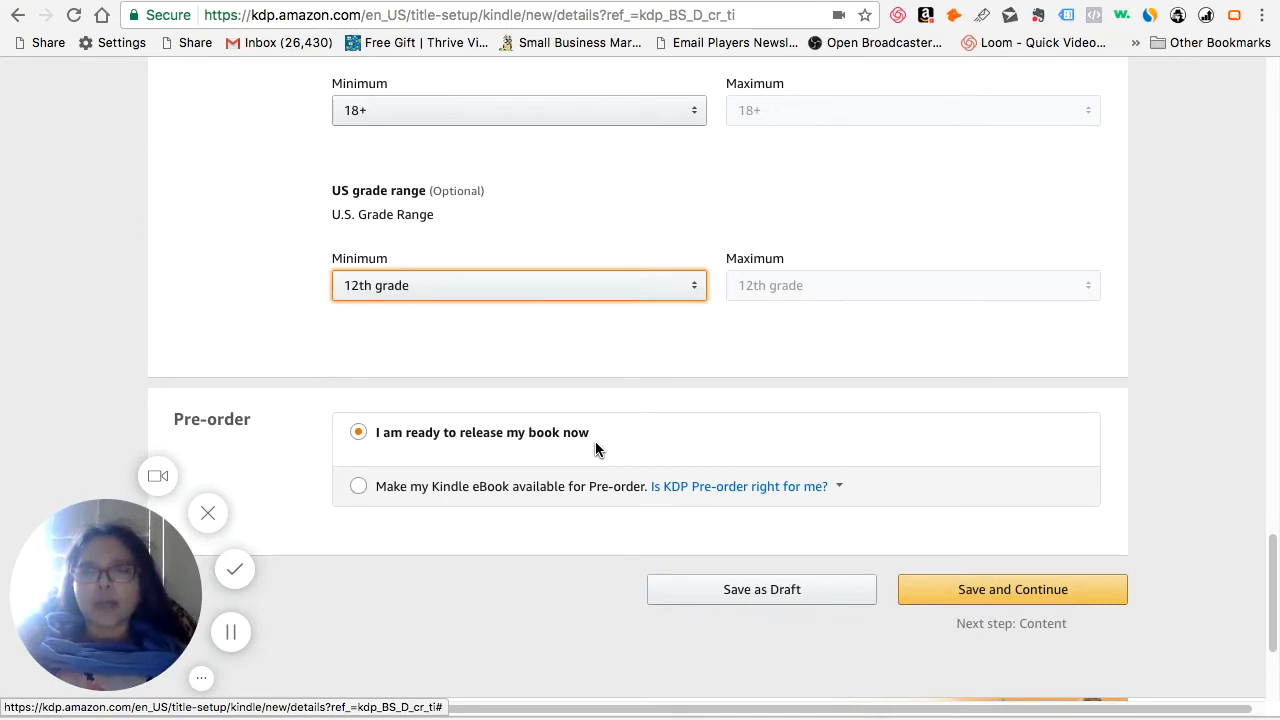
pyautogui.click(359, 487)
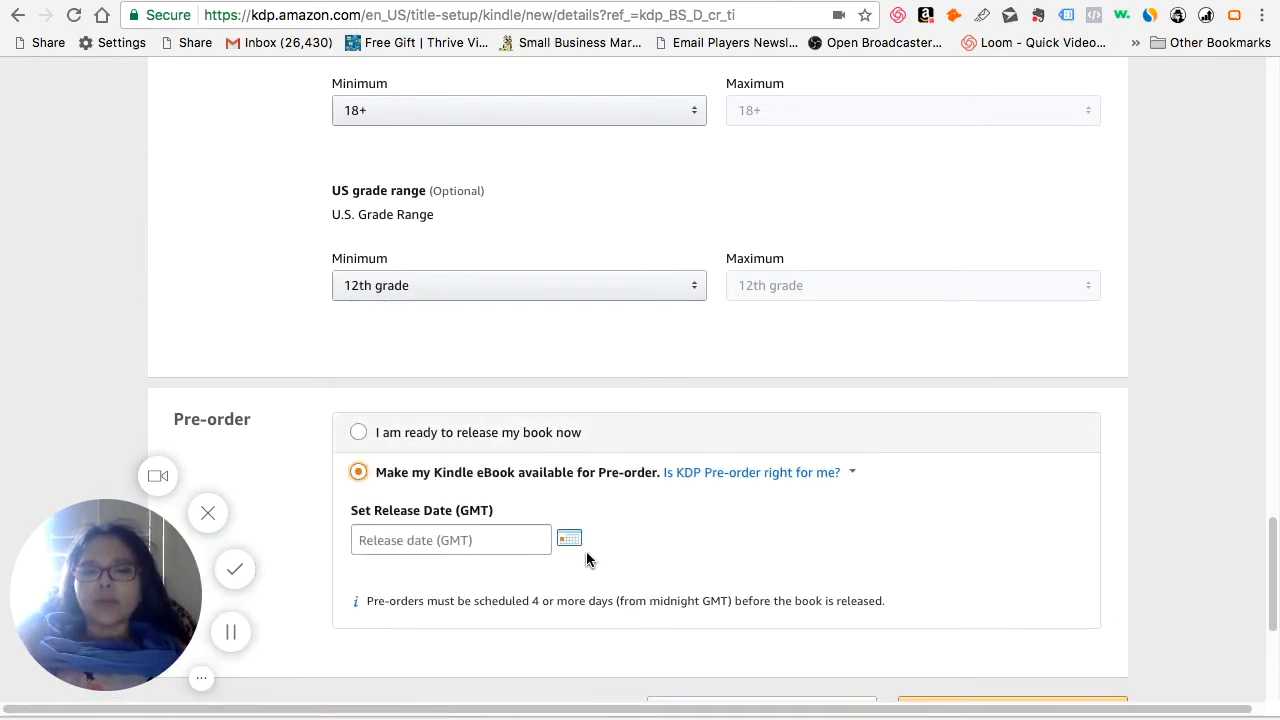
pyautogui.click(569, 539)
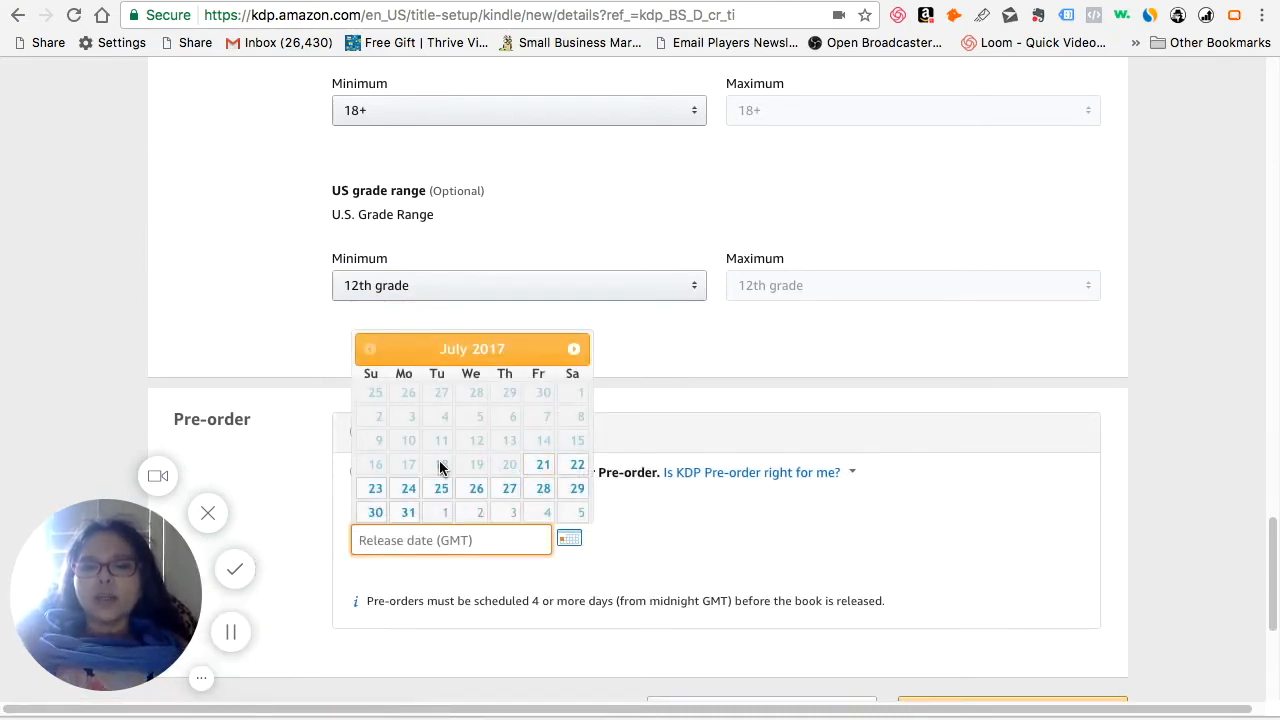
pyautogui.click(408, 512)
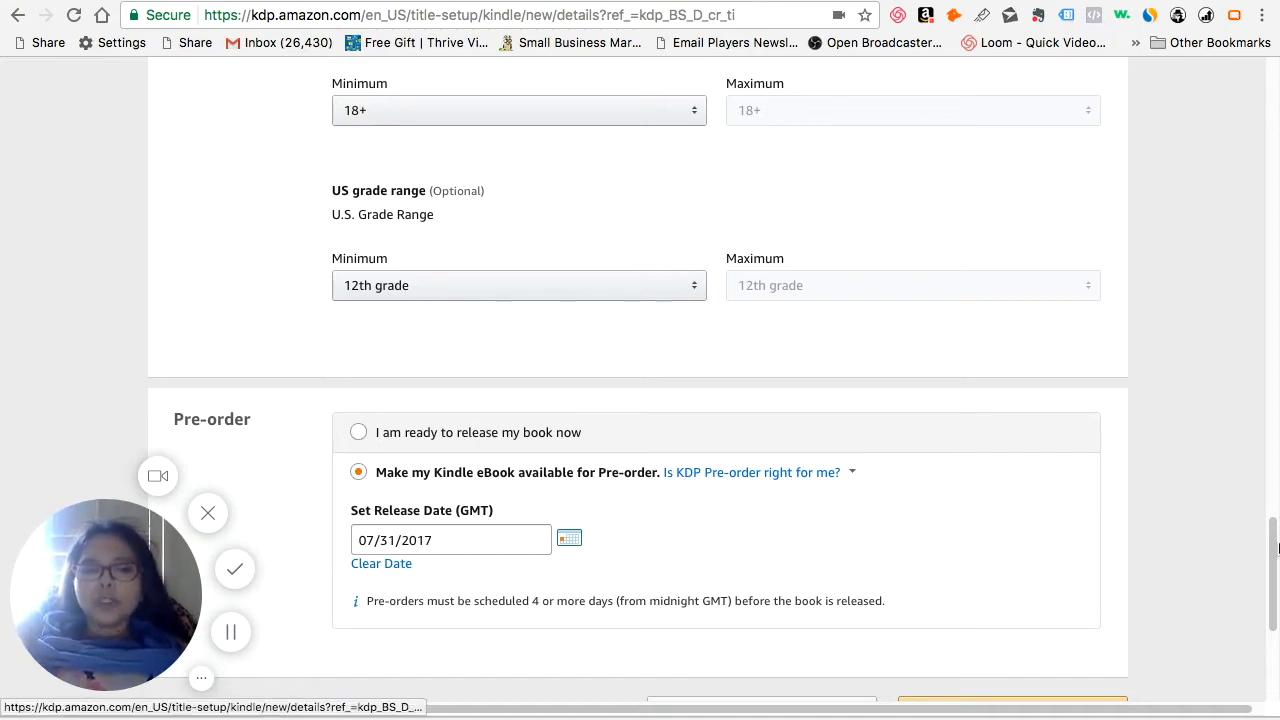
pyautogui.moveTo(1272, 558); pyautogui.dragTo(1272, 590)
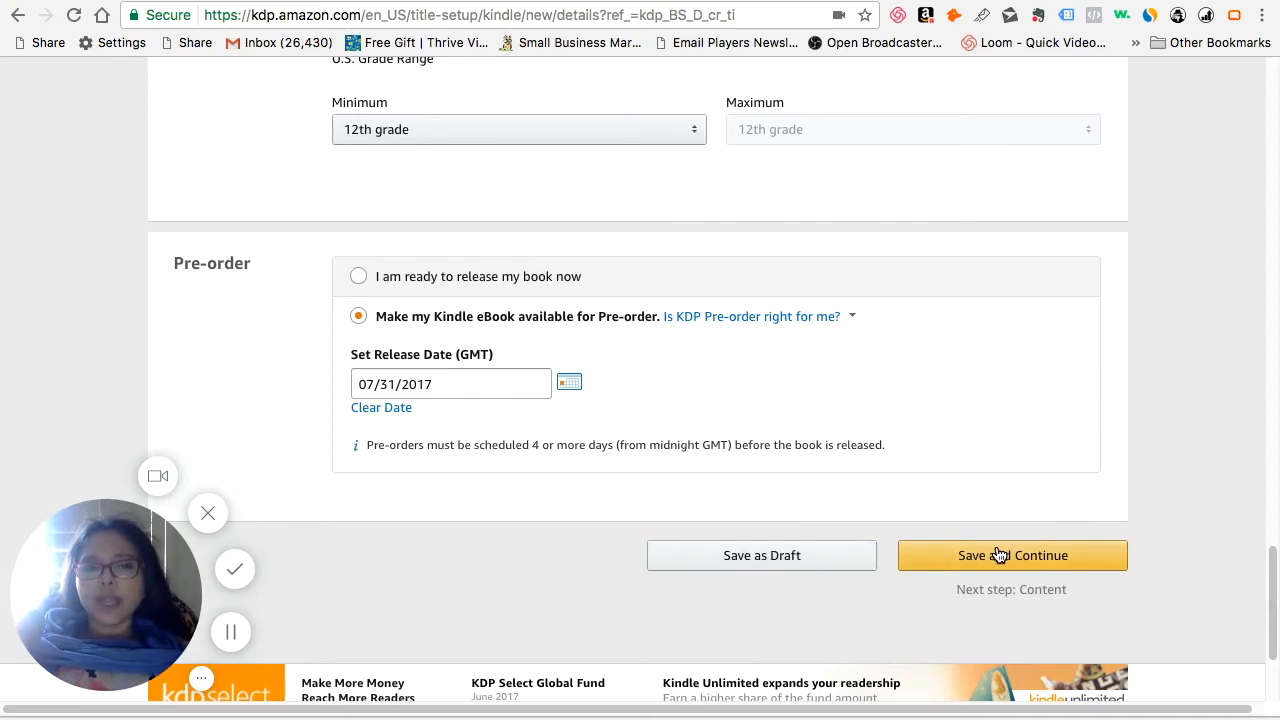
# Go to the Bookshelf and open the eBook content of the Ballerina Picnic draft for editing
pyautogui.click(1000, 6)
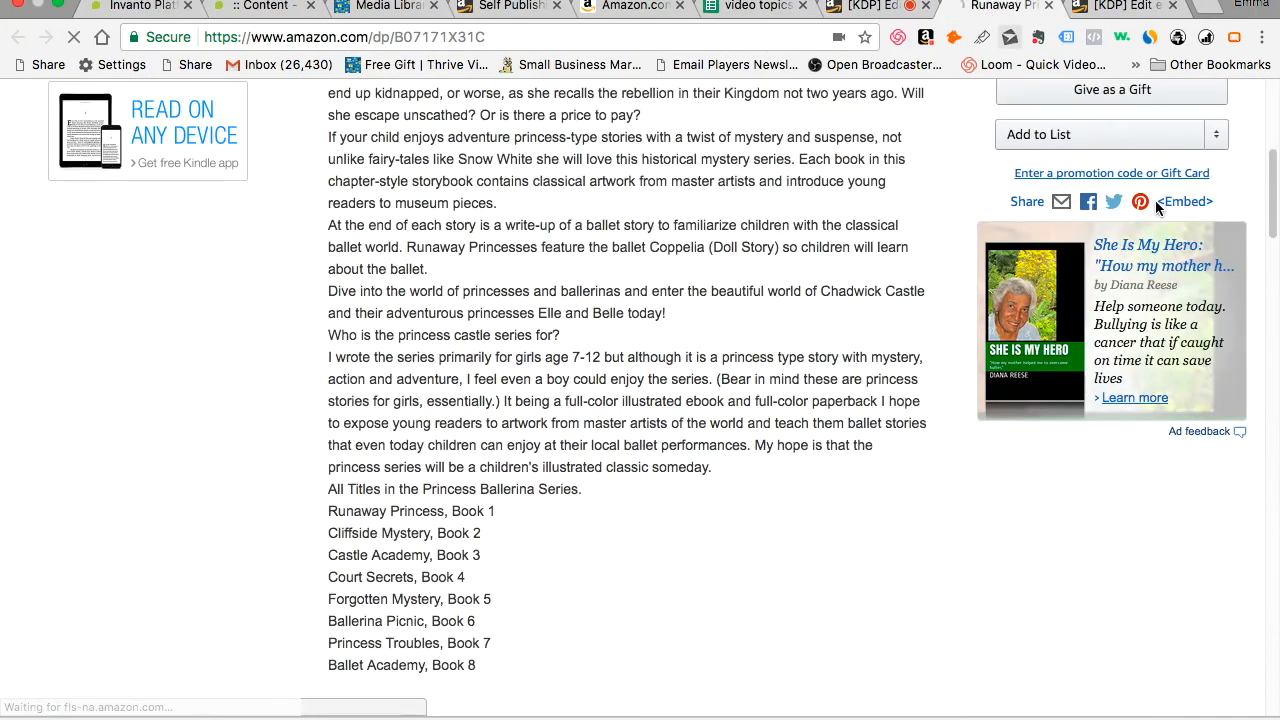
pyautogui.moveTo(1271, 198); pyautogui.dragTo(1265, 155)
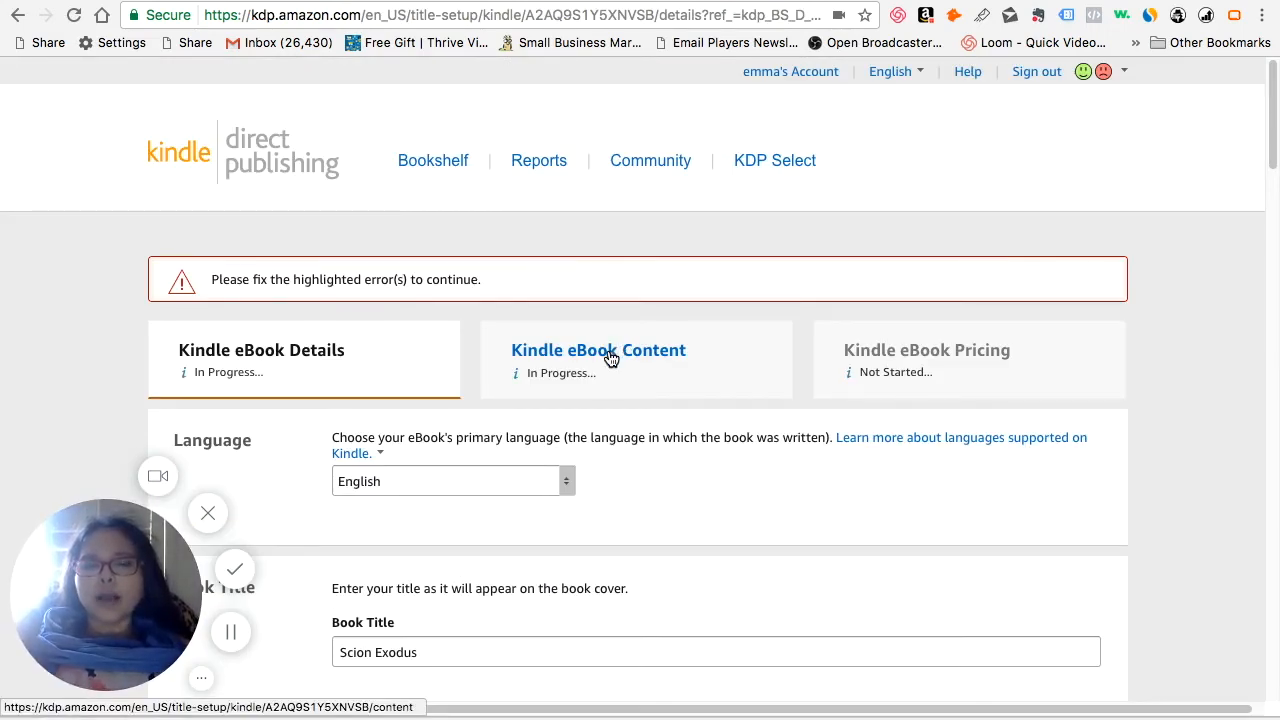
pyautogui.click(438, 162)
pyautogui.click(612, 426)
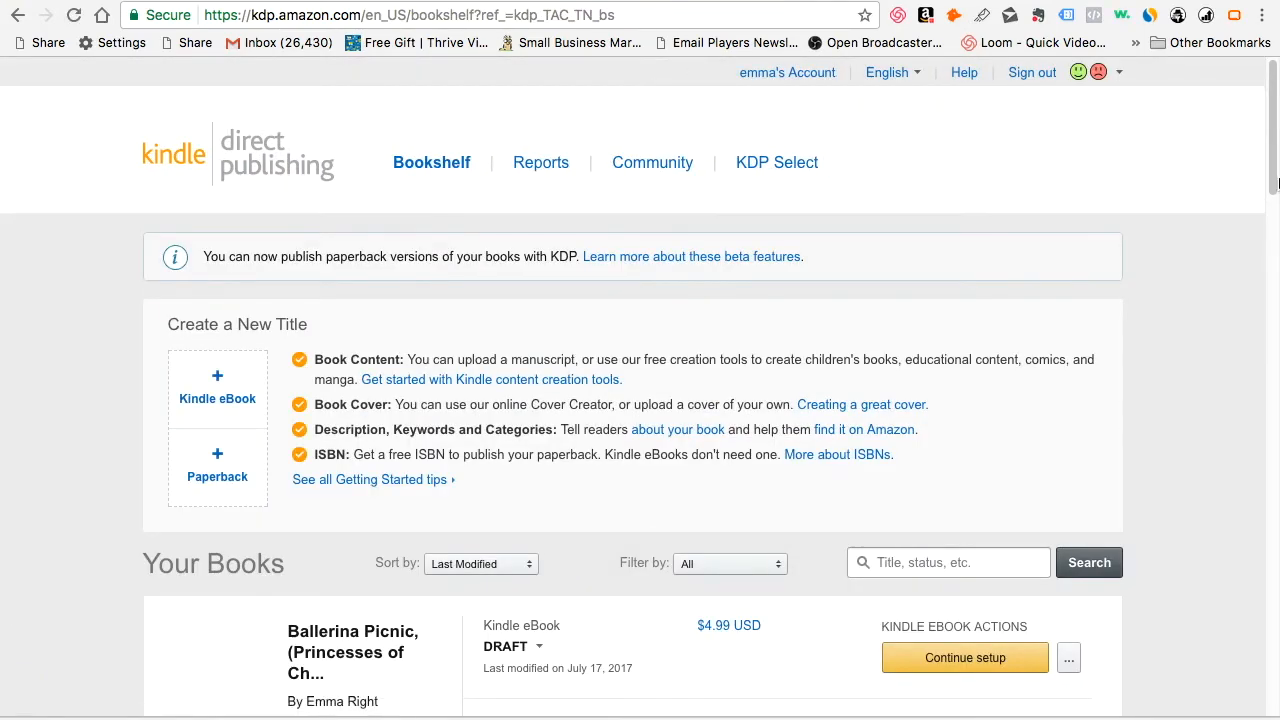
pyautogui.moveTo(1273, 180); pyautogui.dragTo(1273, 250)
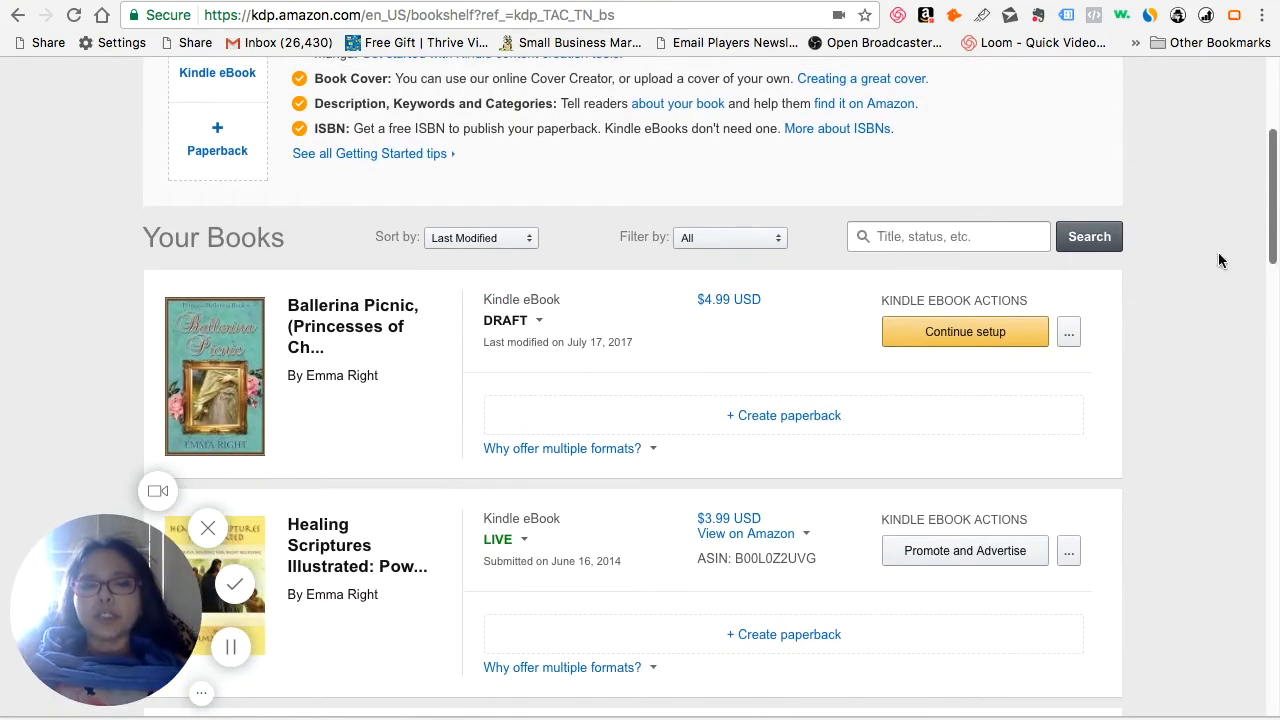
pyautogui.click(1068, 333)
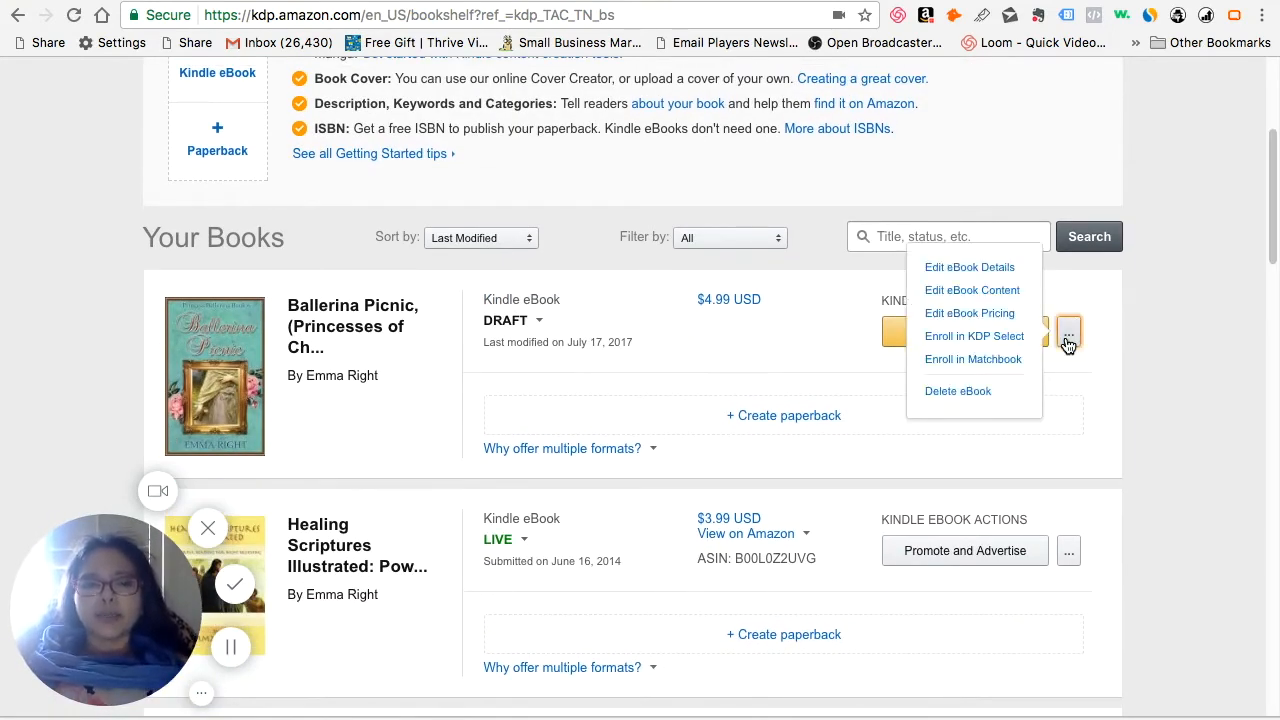
pyautogui.click(951, 299)
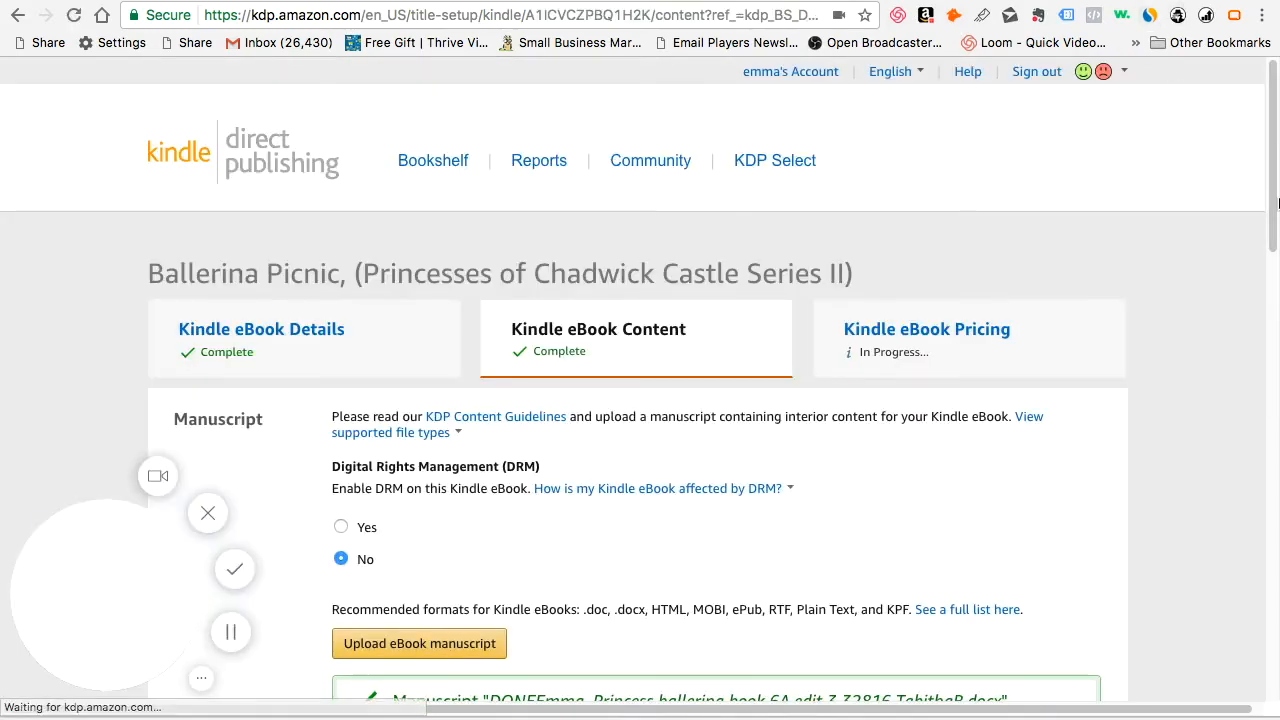
# Examine the Manuscript section and open the manuscript upload file chooser, closing it without choosing a file
pyautogui.moveTo(1277, 199); pyautogui.dragTo(1277, 243)
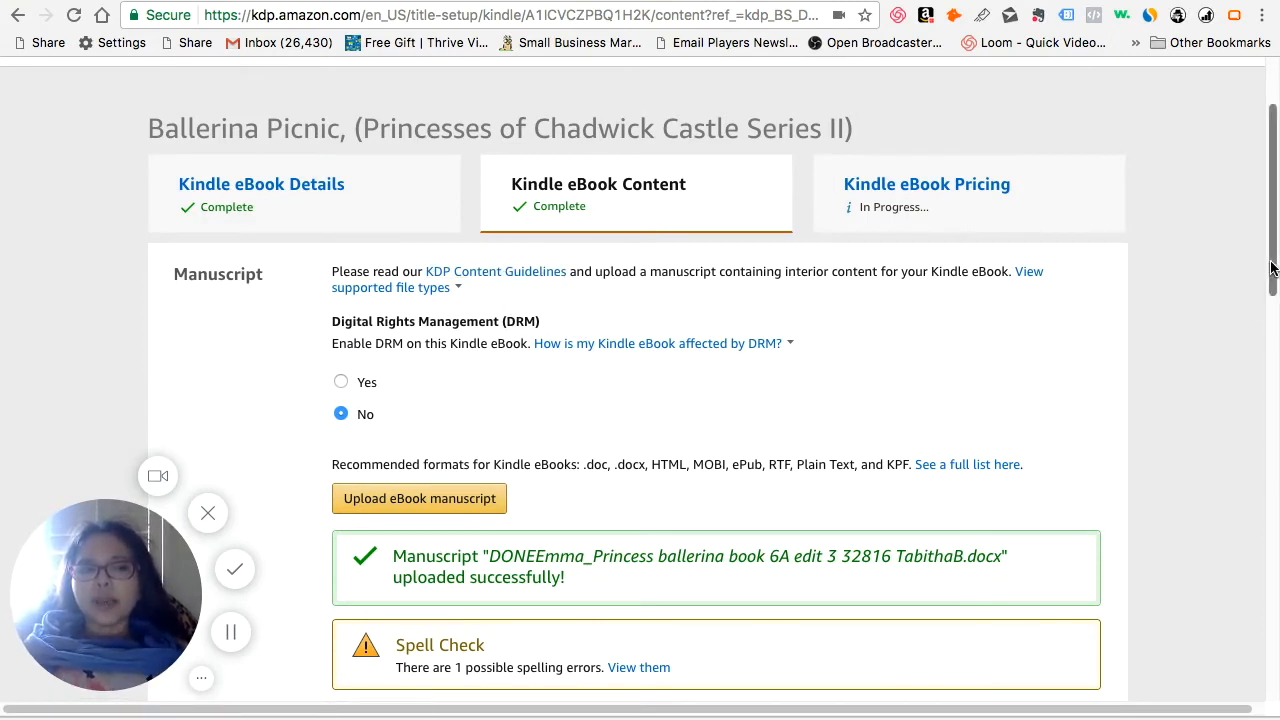
pyautogui.scroll(-3, 1268, 230)
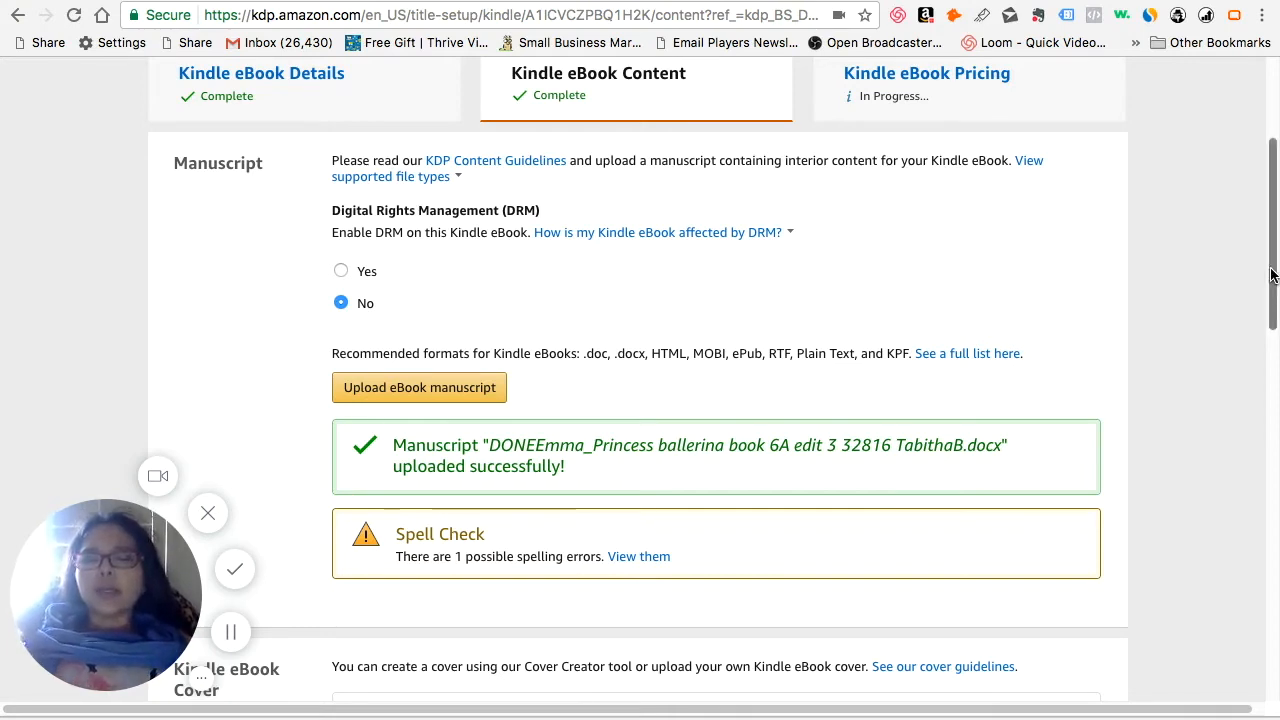
pyautogui.moveTo(1272, 275); pyautogui.dragTo(1275, 306)
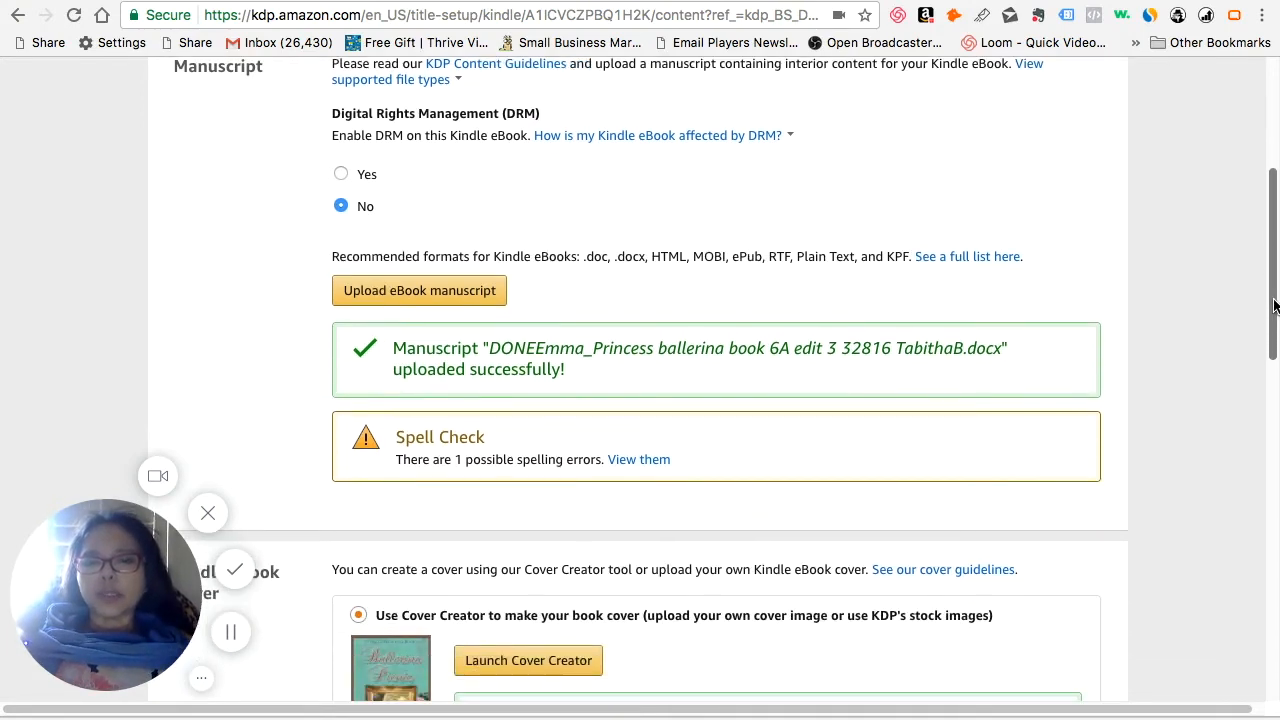
pyautogui.click(467, 297)
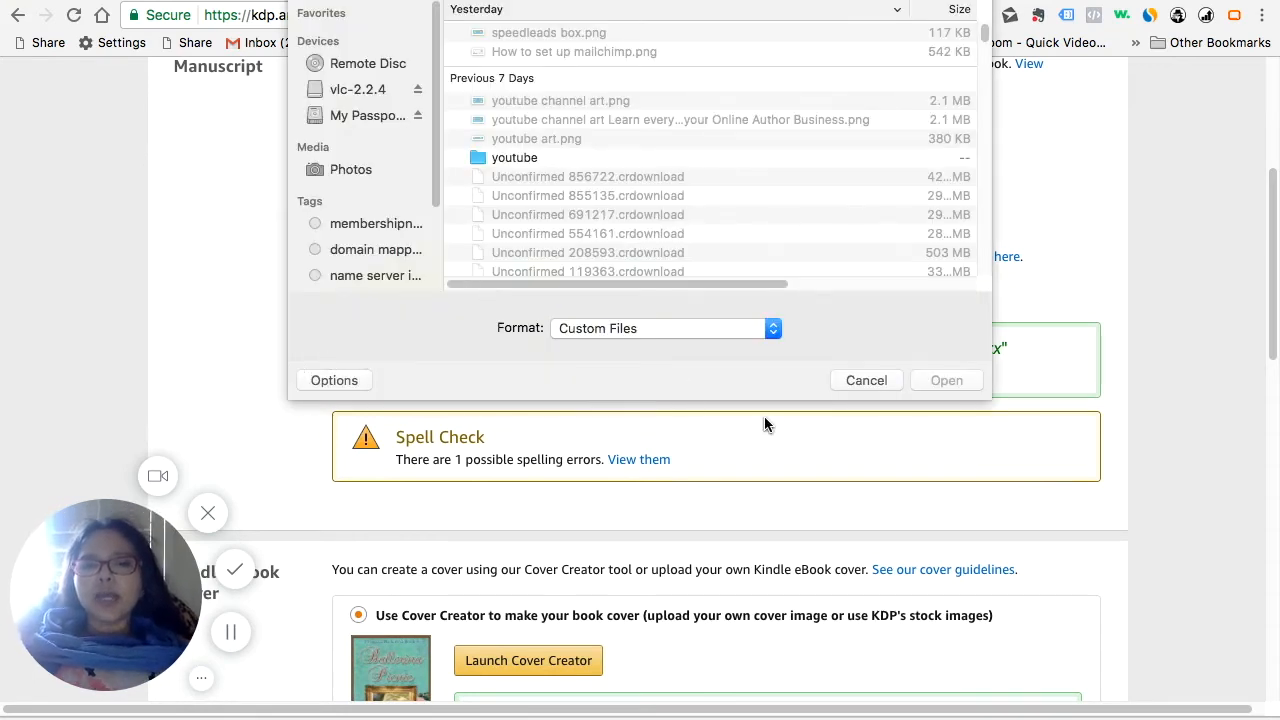
pyautogui.click(876, 379)
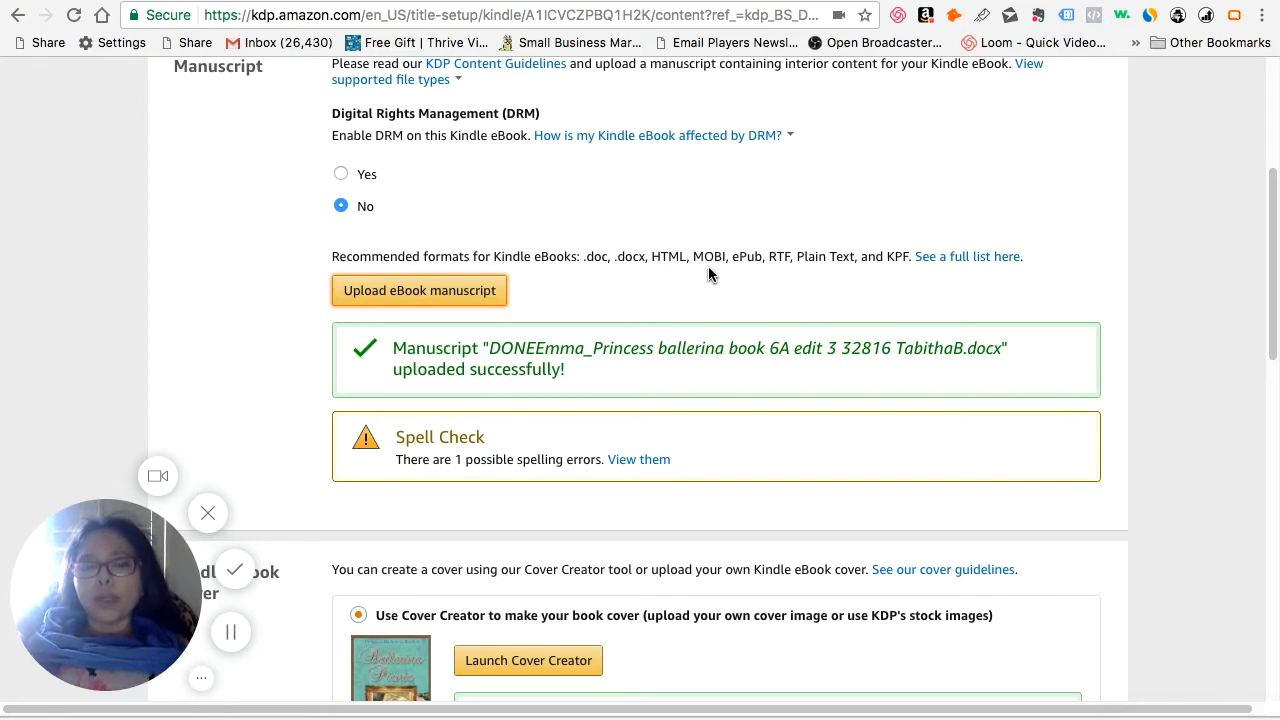
# Highlight the recommended formats HTML, MOBI and ePub, and the edit number and date in the uploaded manuscript's file name
pyautogui.moveTo(655, 256); pyautogui.dragTo(762, 258)
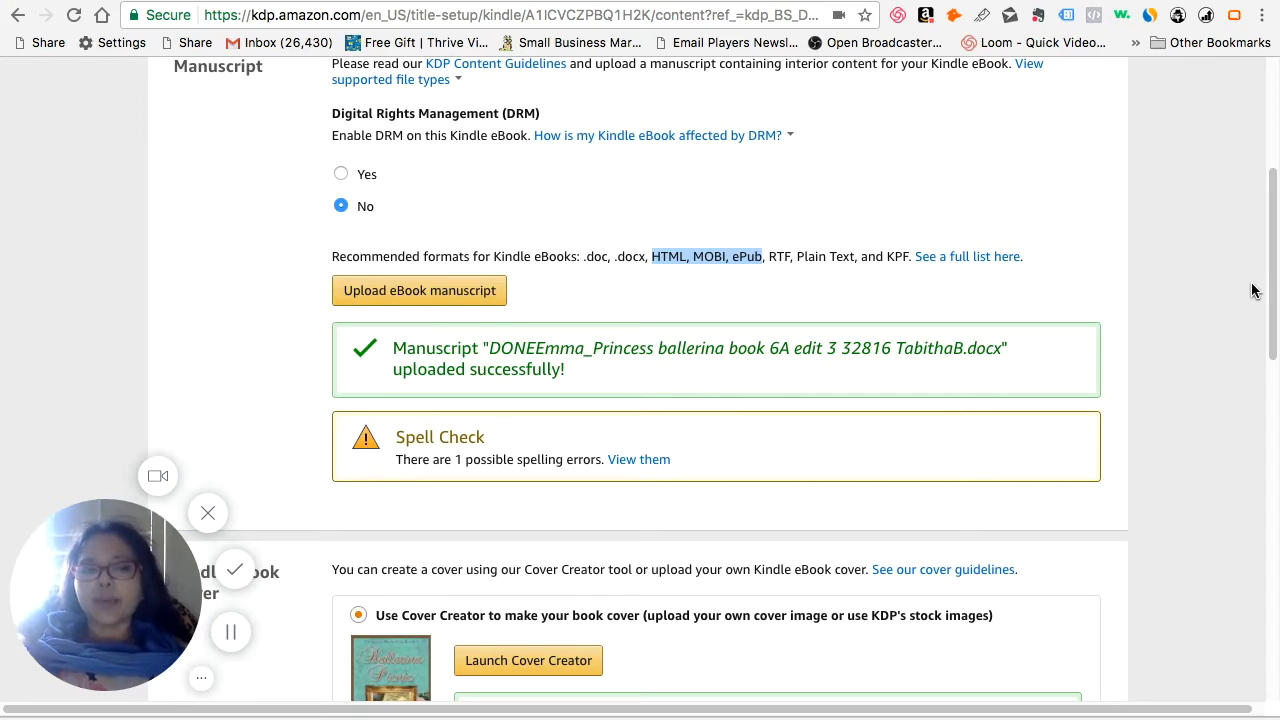
pyautogui.scroll(-2, 1275, 312)
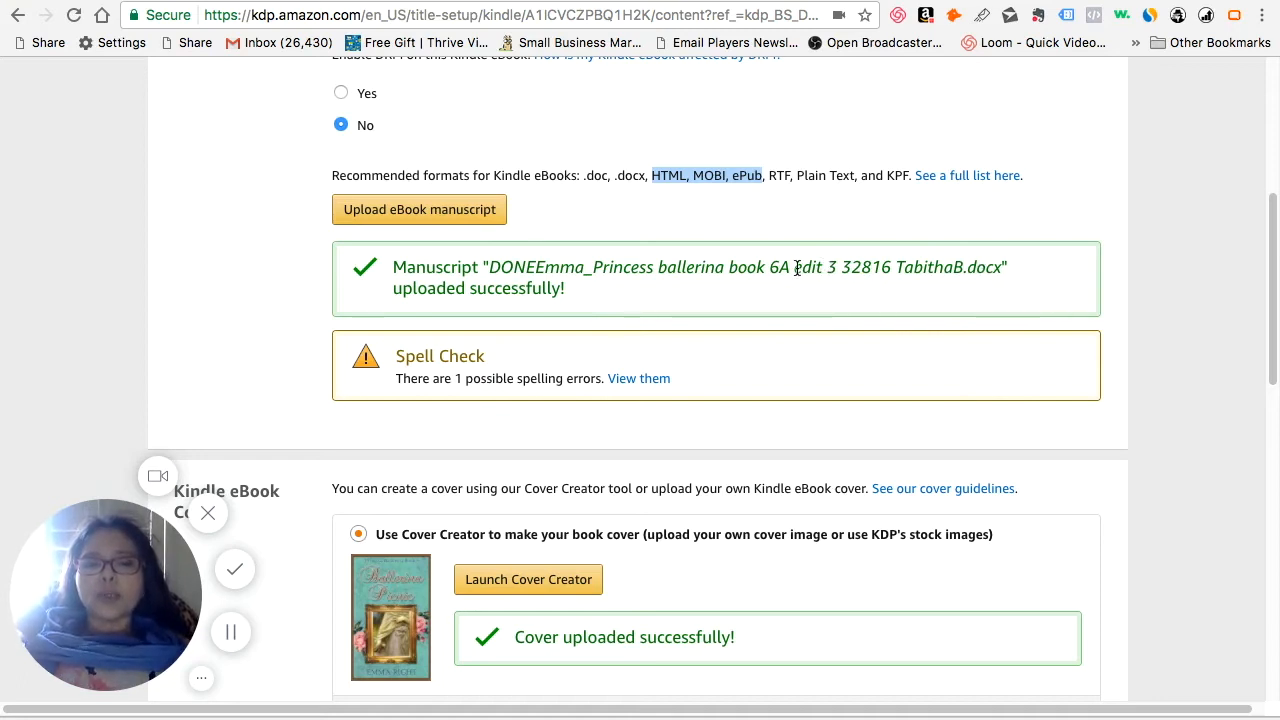
pyautogui.moveTo(797, 268); pyautogui.dragTo(854, 278)
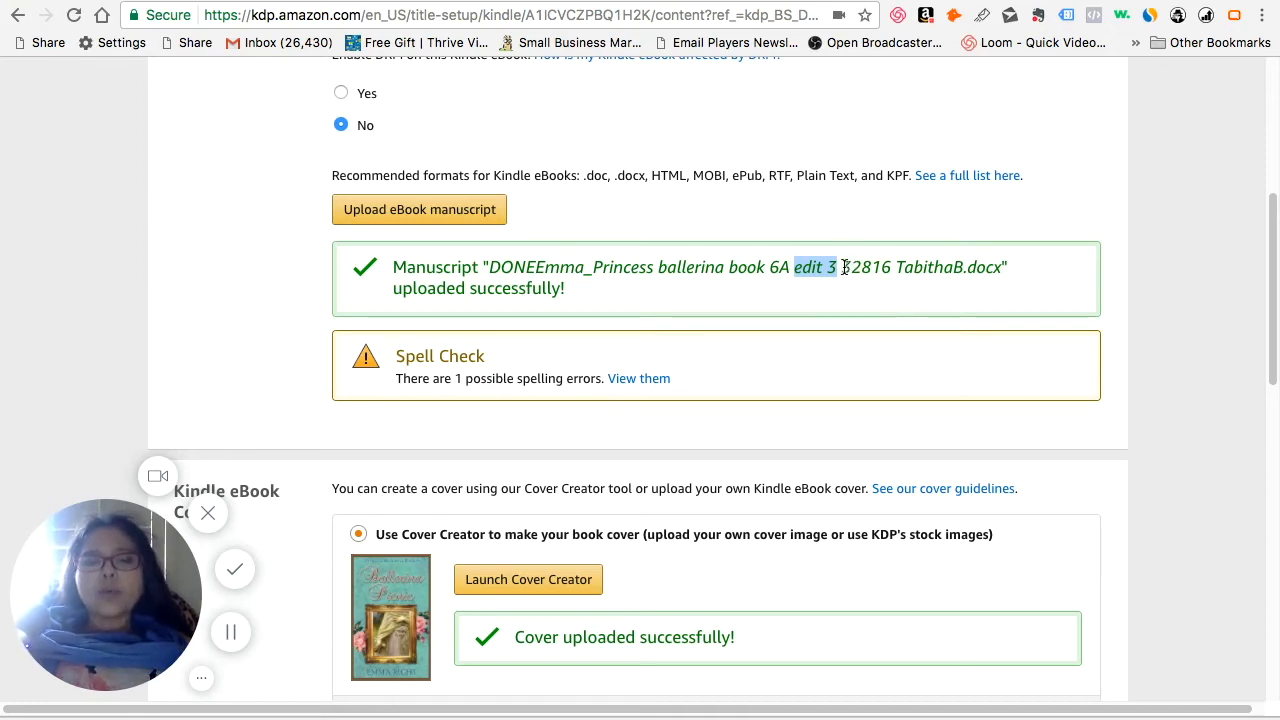
pyautogui.moveTo(841, 267); pyautogui.dragTo(895, 262)
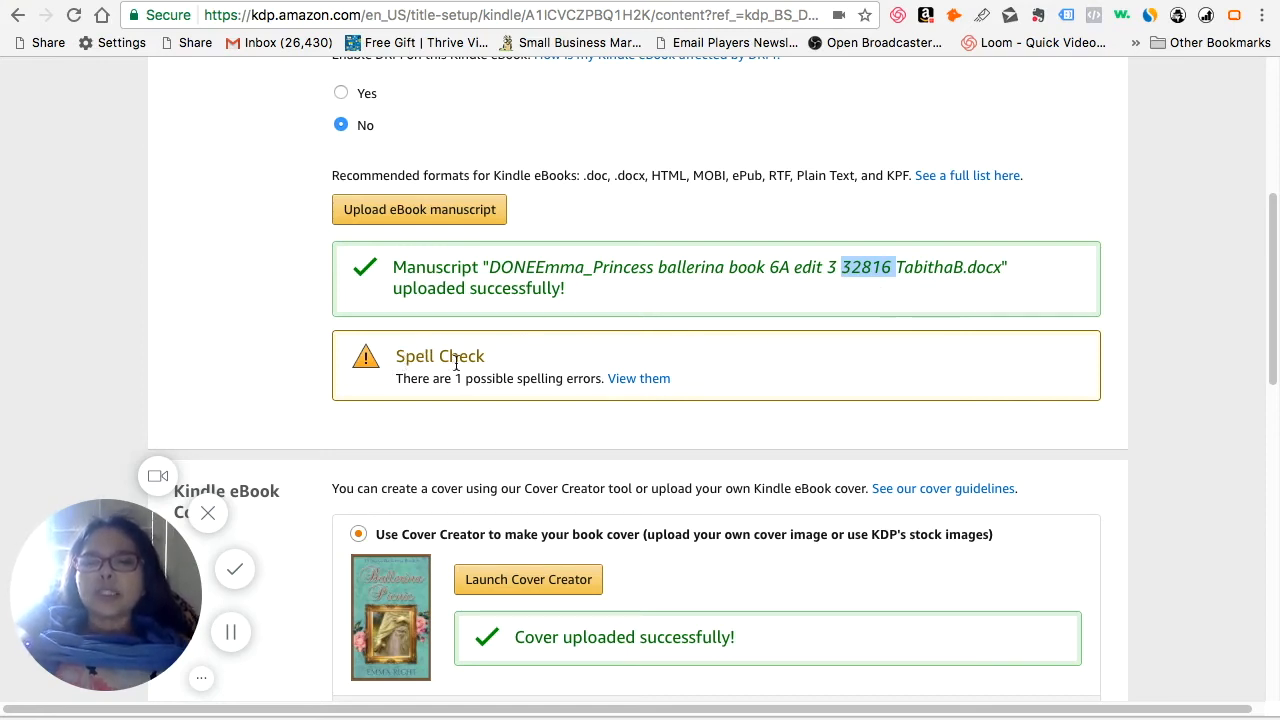
# Review the manuscript's possible spelling errors and return to the eBook content page
pyautogui.click(638, 381)
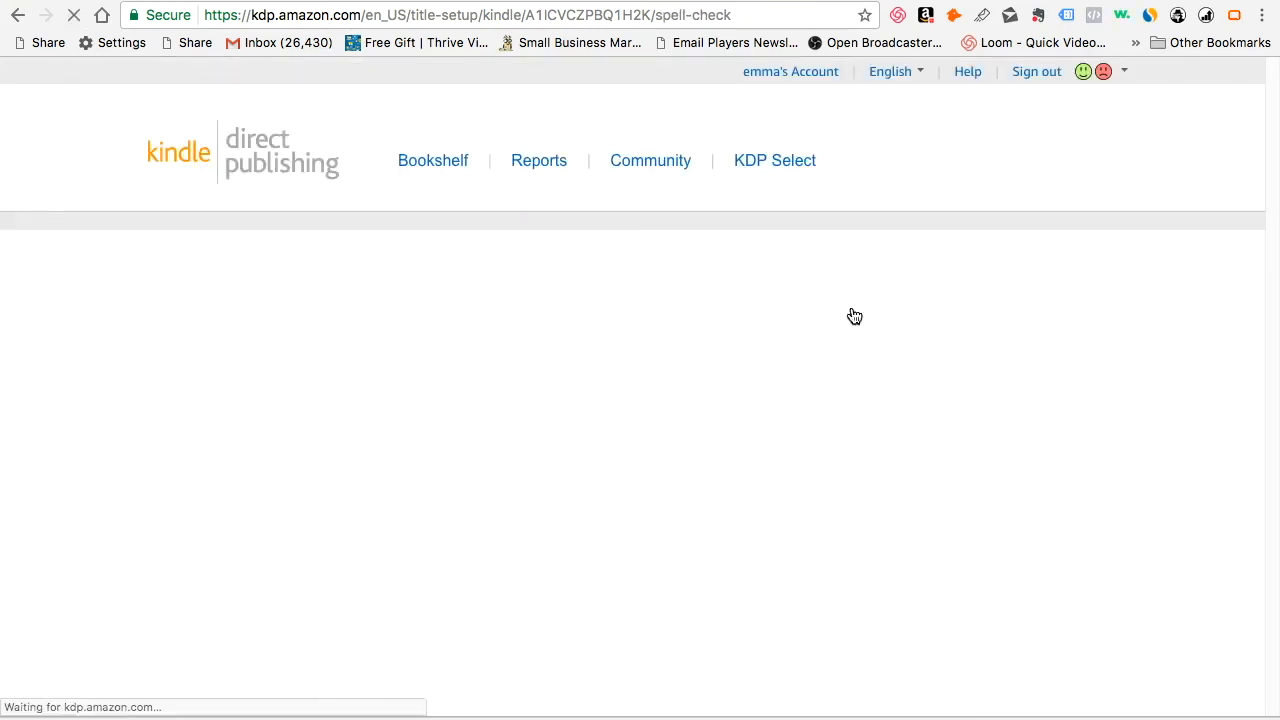
pyautogui.scroll(-3, 594, 371)
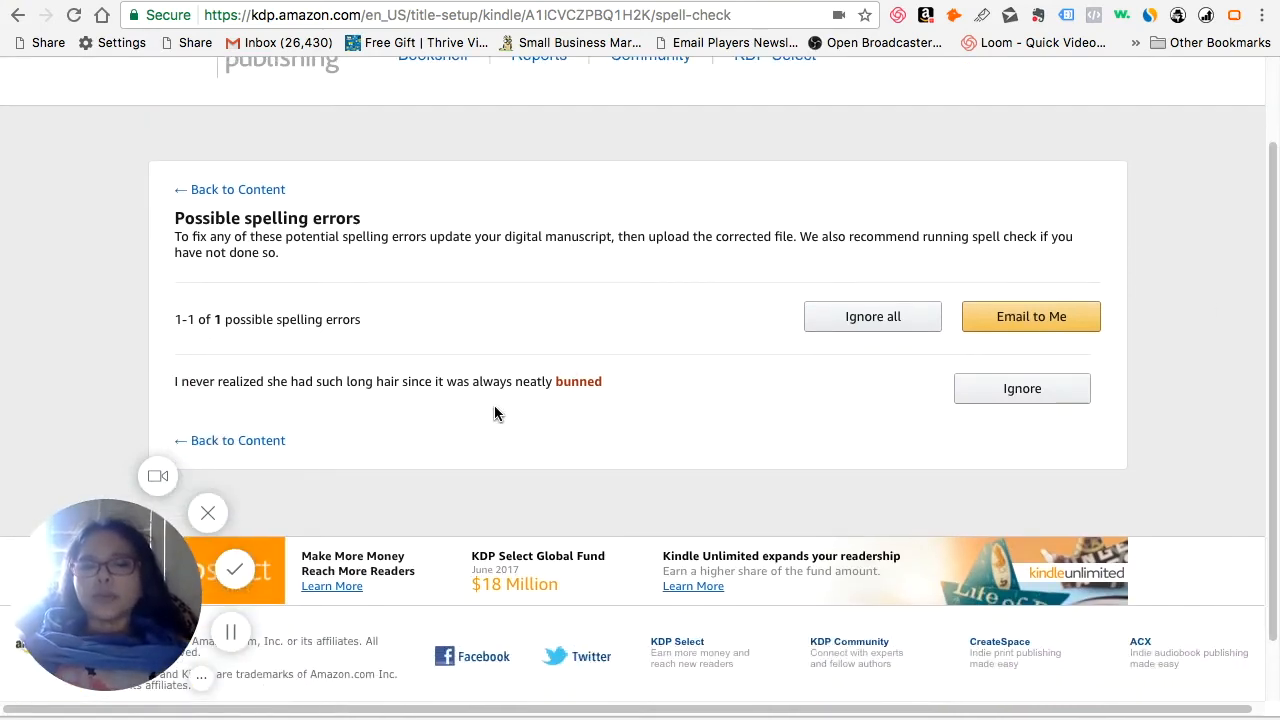
pyautogui.click(17, 15)
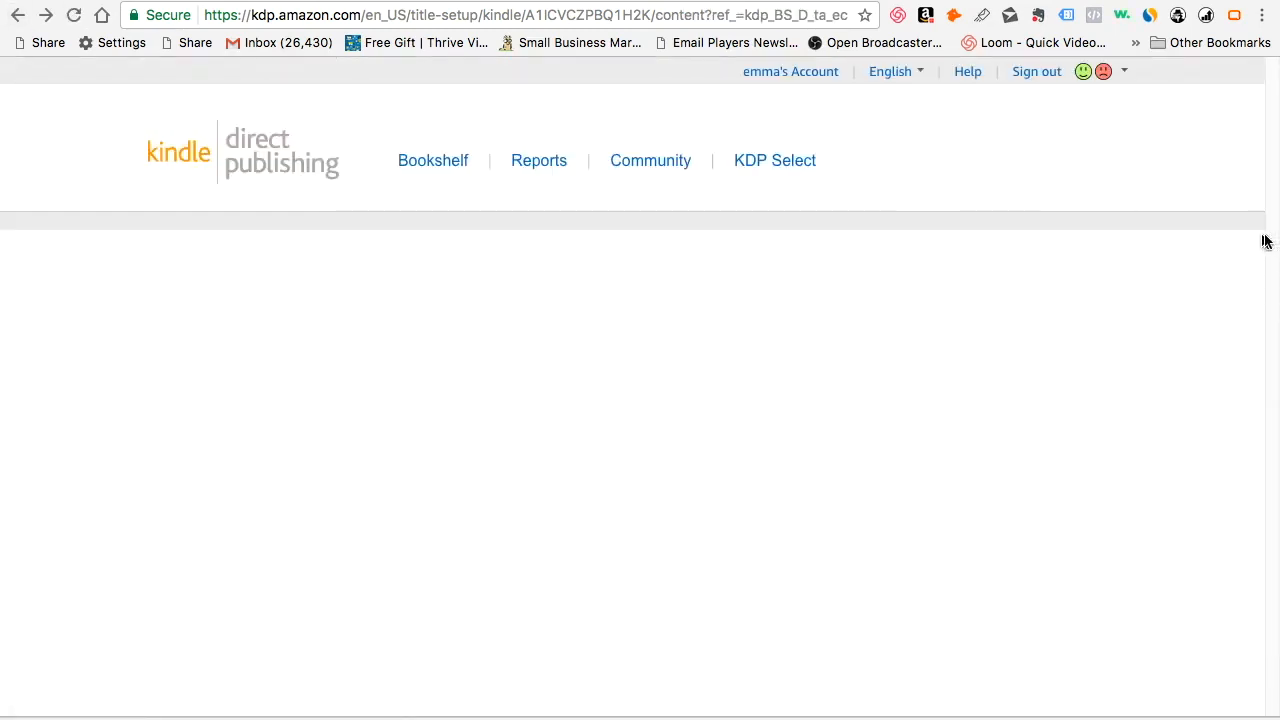
# Launch Cover Creator, look through its image gallery categories, and return to the eBook content page without choosing a design
pyautogui.moveTo(1275, 198); pyautogui.dragTo(1274, 420)
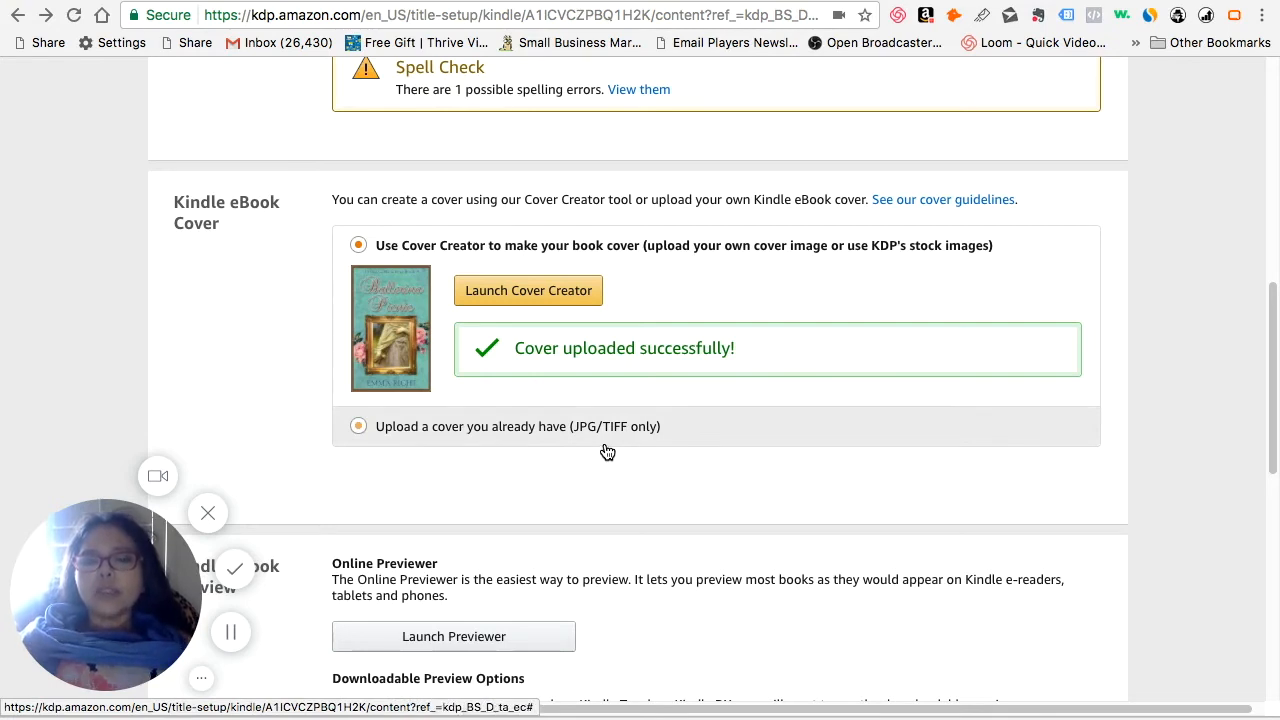
pyautogui.click(546, 302)
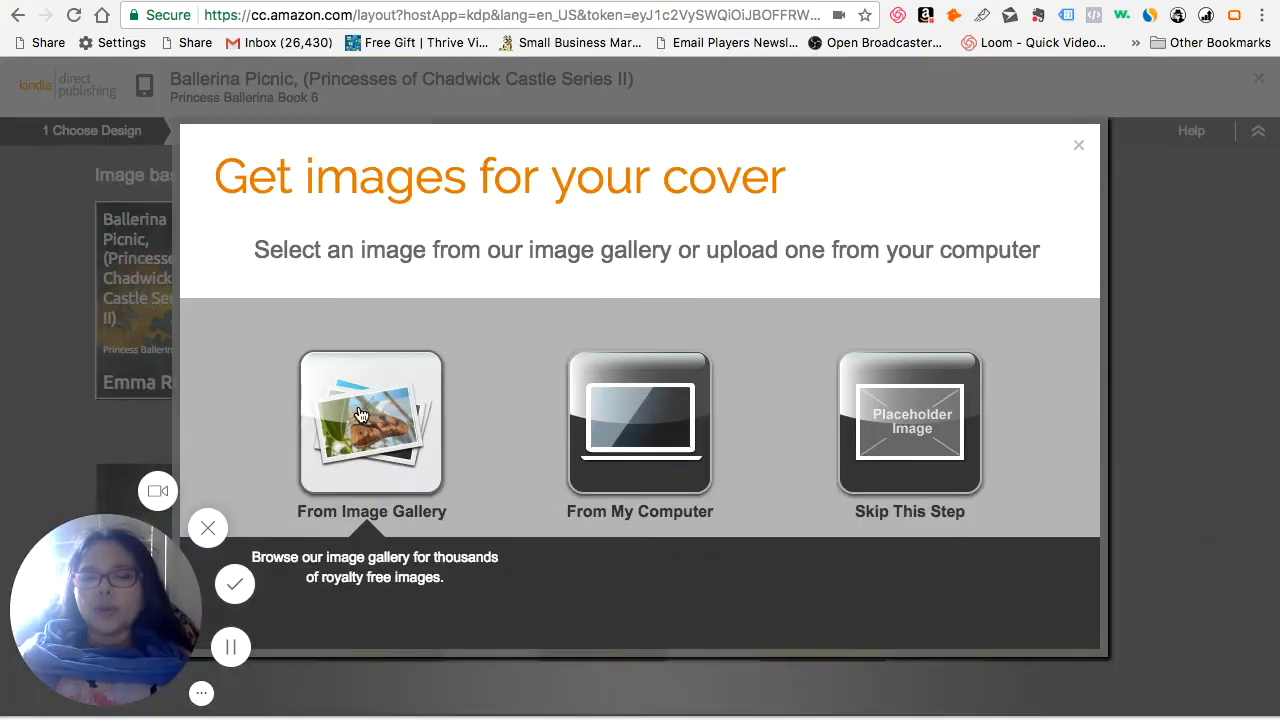
pyautogui.click(358, 405)
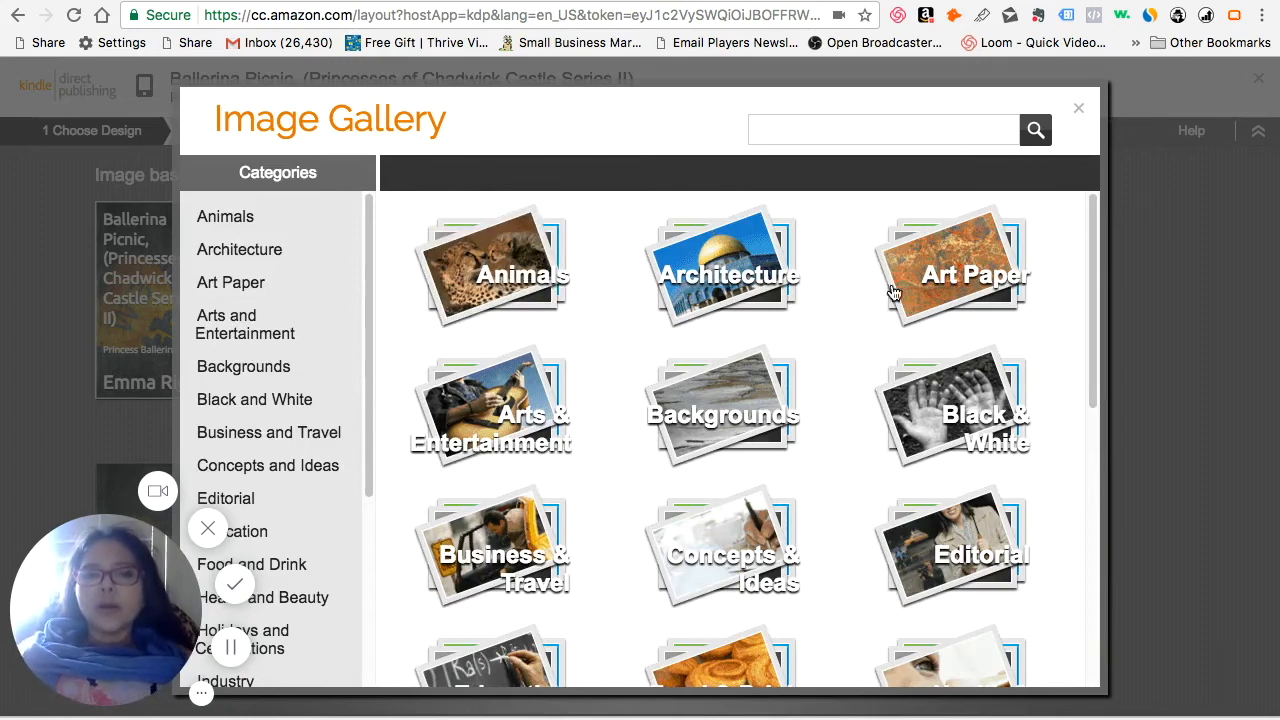
pyautogui.moveTo(1099, 286); pyautogui.dragTo(1093, 178)
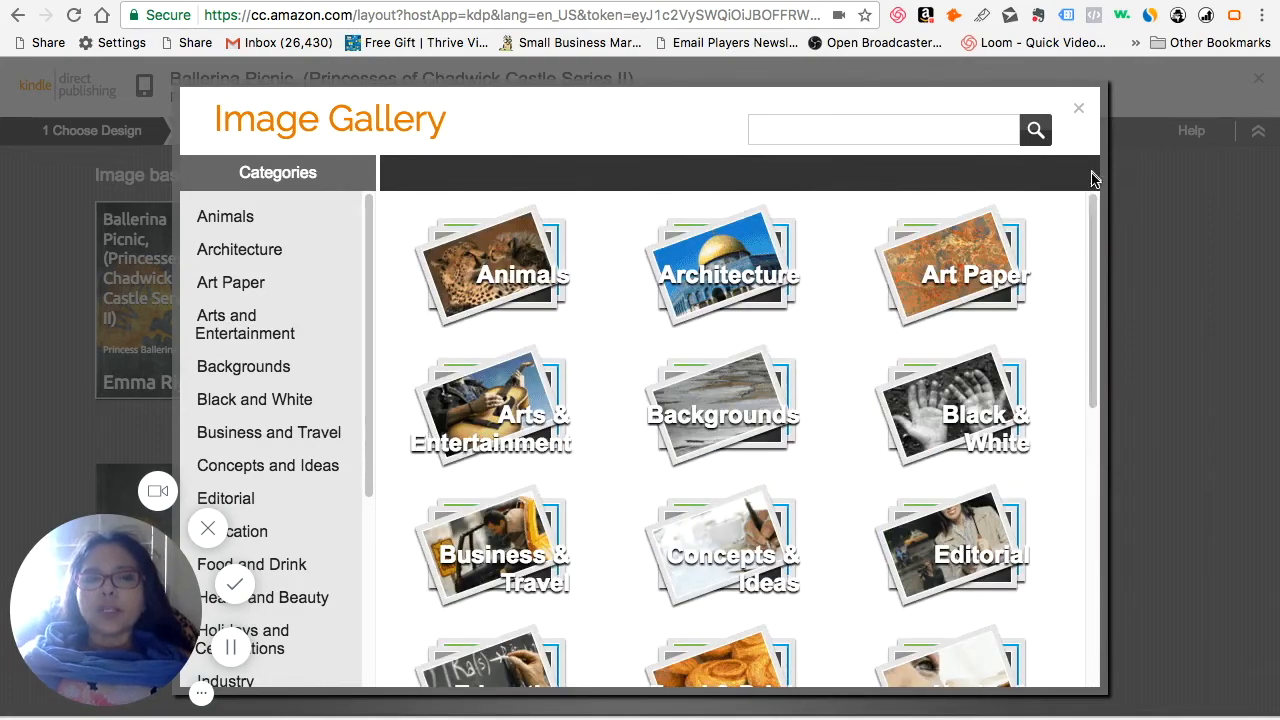
pyautogui.click(1078, 110)
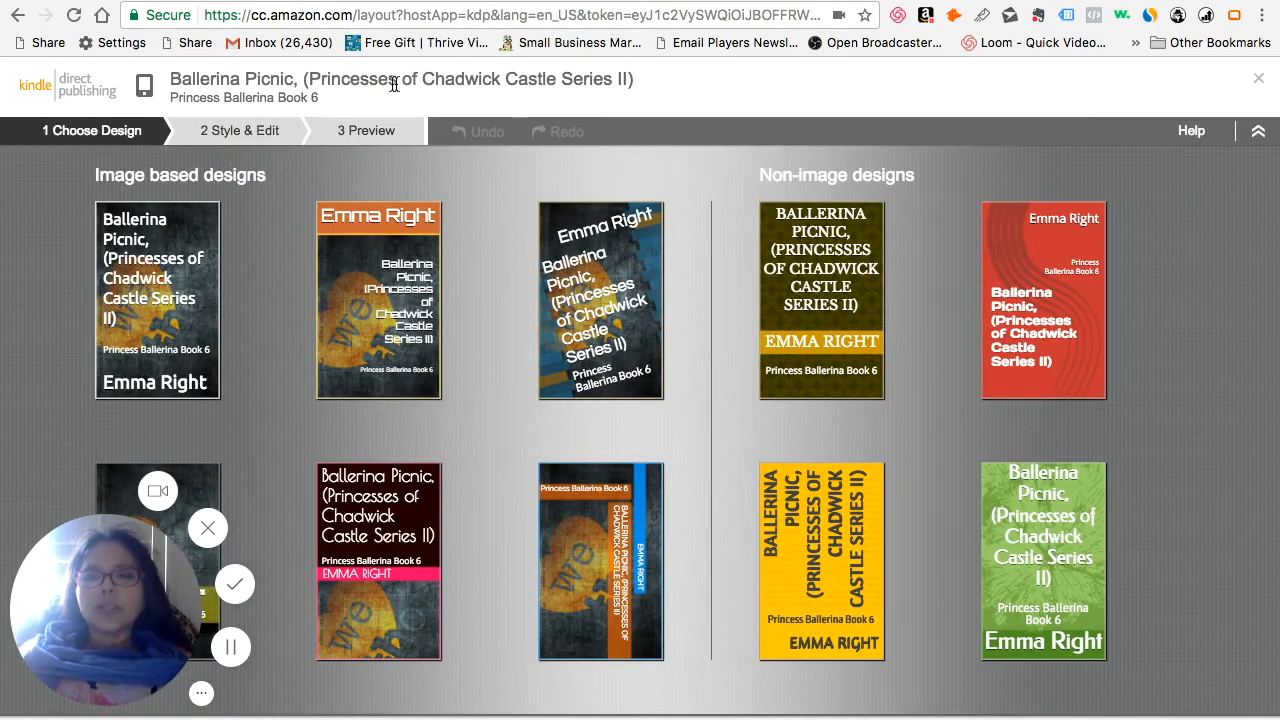
pyautogui.click(14, 14)
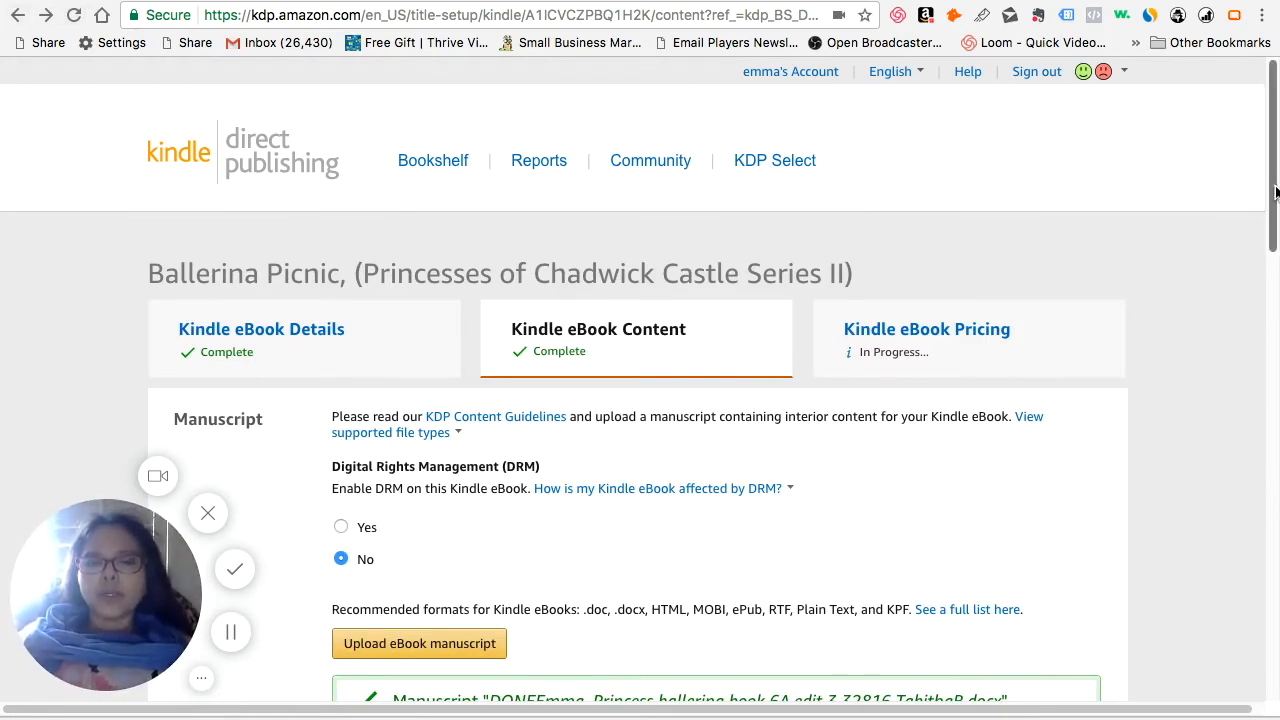
# Launch the online previewer for Ballerina Picnic and view the tablet preview in landscape and portrait orientation
pyautogui.moveTo(1276, 193); pyautogui.dragTo(1278, 477)
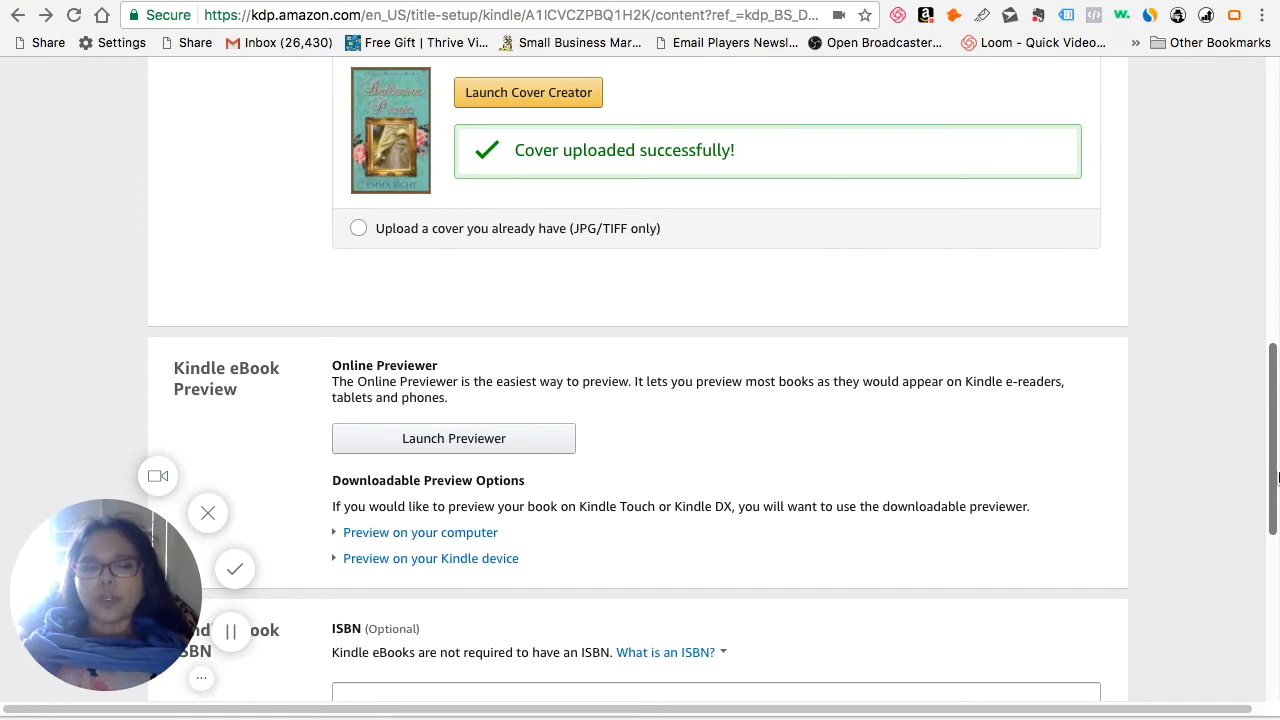
pyautogui.moveTo(1272, 472); pyautogui.dragTo(1211, 536)
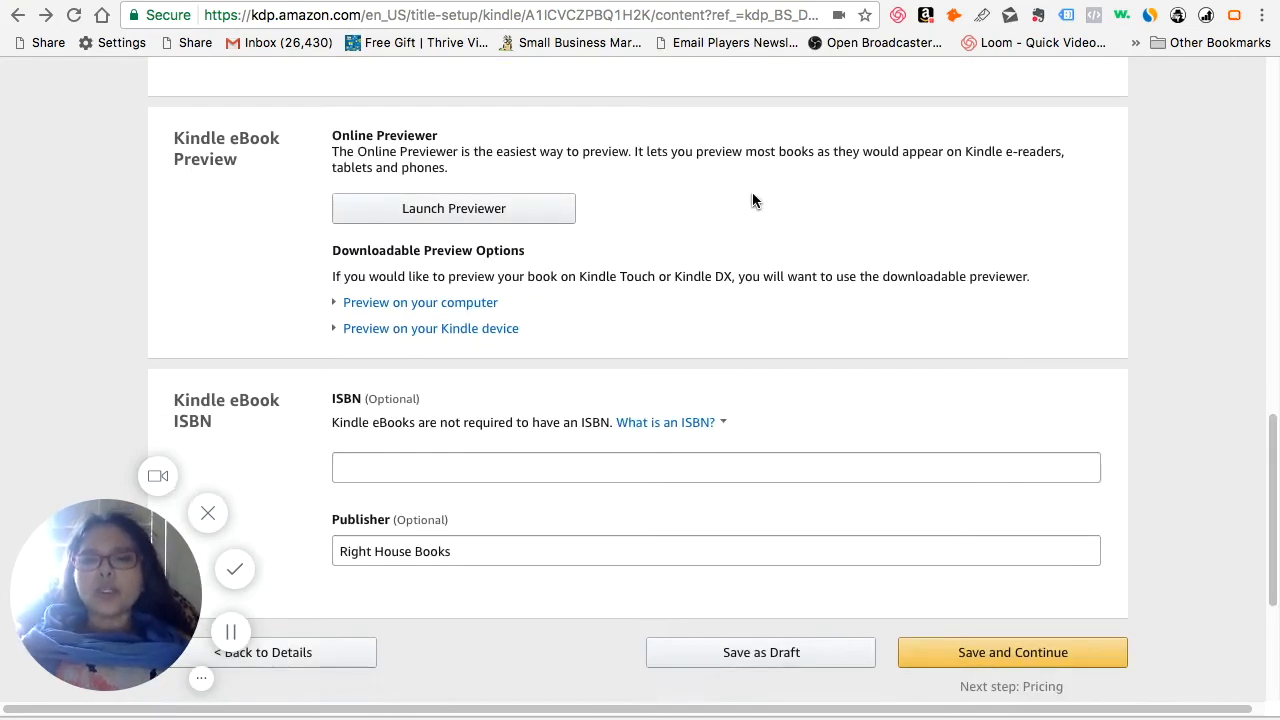
pyautogui.click(456, 214)
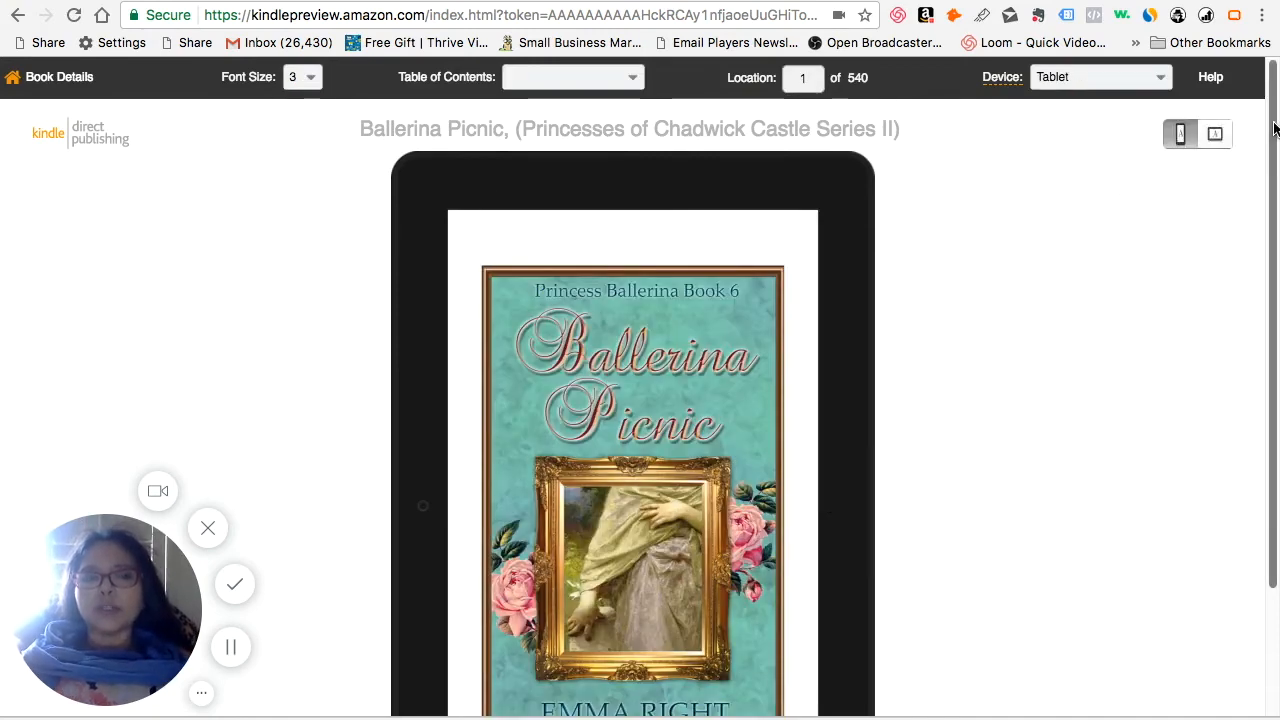
pyautogui.moveTo(1274, 123); pyautogui.dragTo(1276, 66)
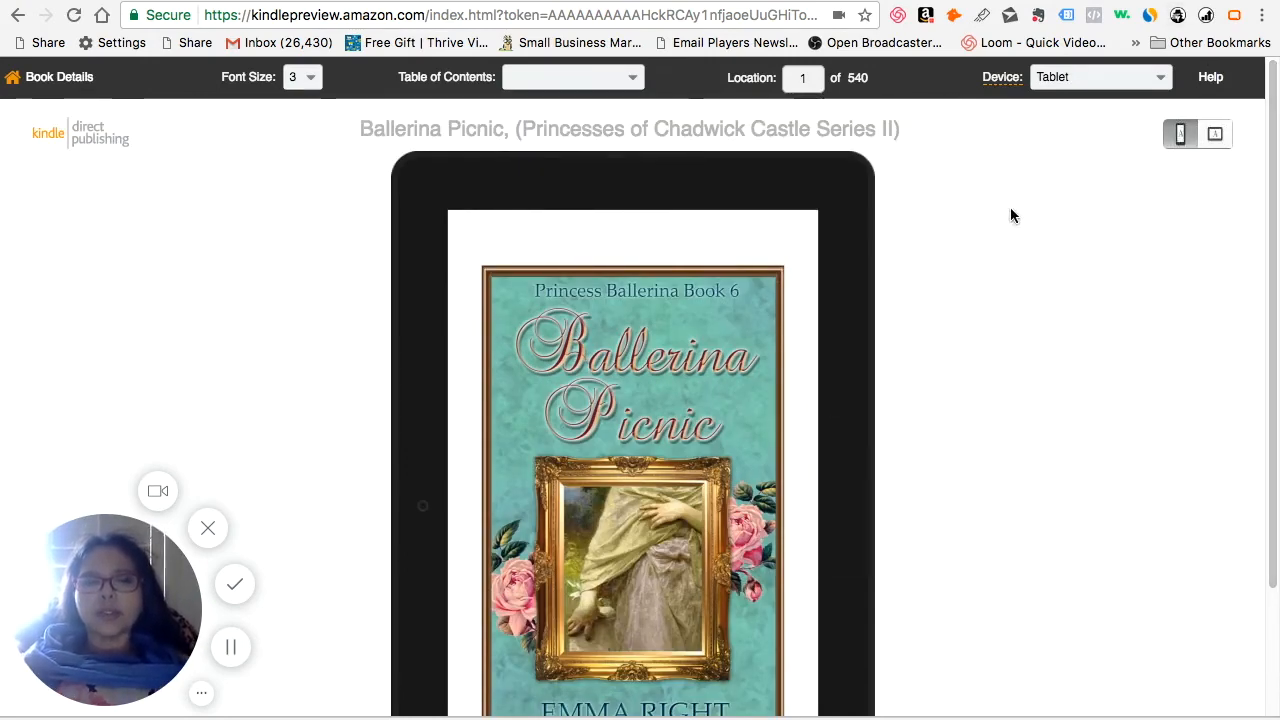
pyautogui.click(1216, 138)
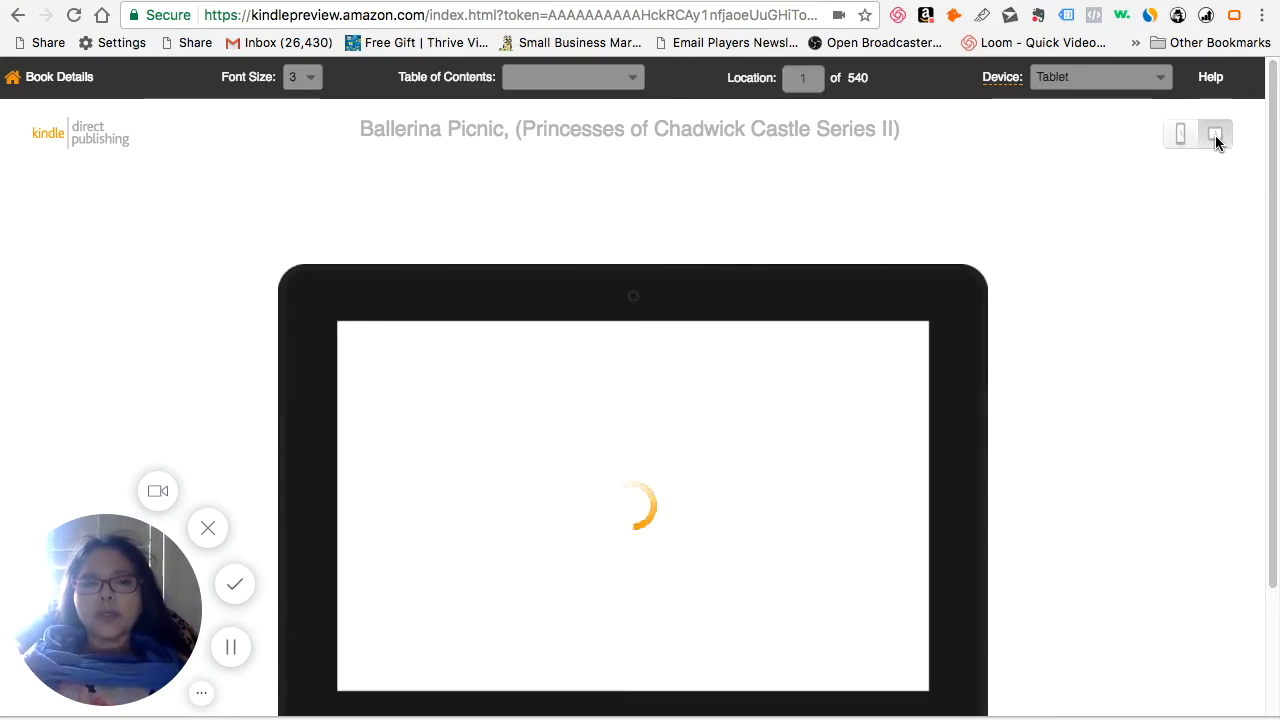
pyautogui.moveTo(1274, 187)
pyautogui.mouseDown()
pyautogui.moveTo(1266, 277)
pyautogui.moveTo(1265, 172)
pyautogui.mouseUp()
pyautogui.click(1179, 135)
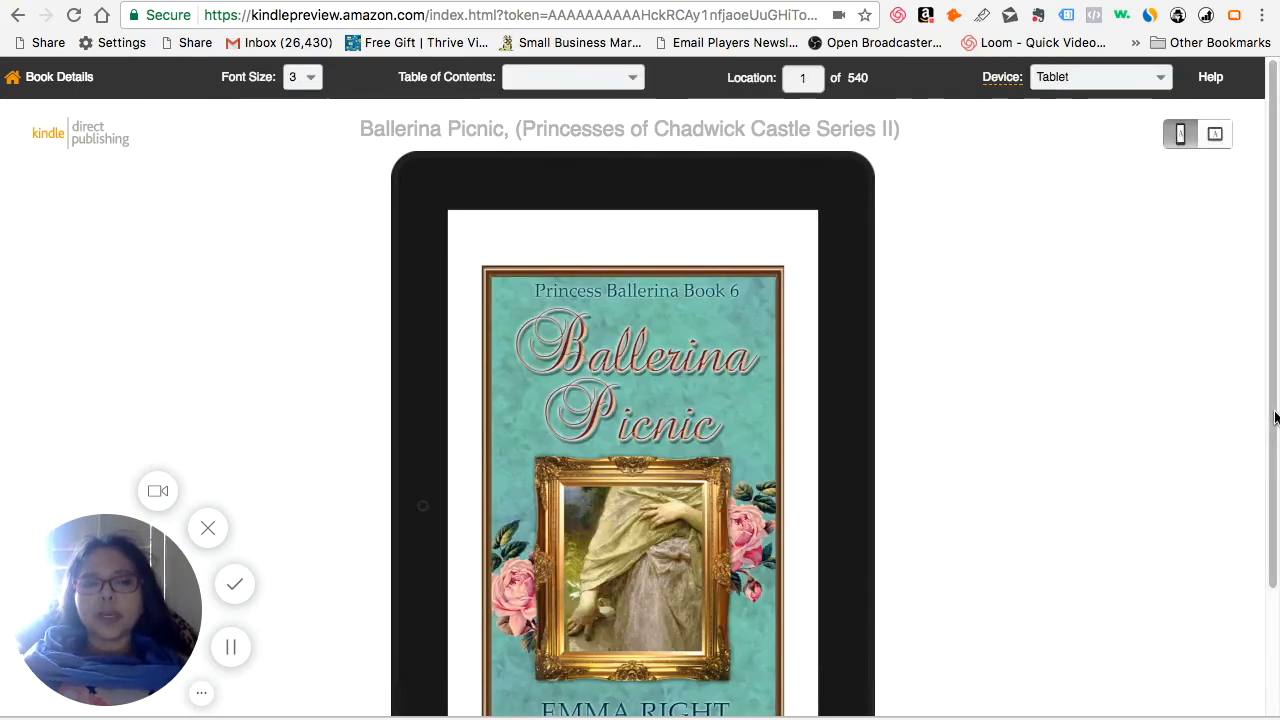
# Page forward through the tablet preview from the cover to the first illustrated story pages
pyautogui.moveTo(1274, 516)
pyautogui.mouseDown()
pyautogui.moveTo(1276, 640)
pyautogui.moveTo(1254, 426)
pyautogui.moveTo(1251, 506)
pyautogui.mouseUp()
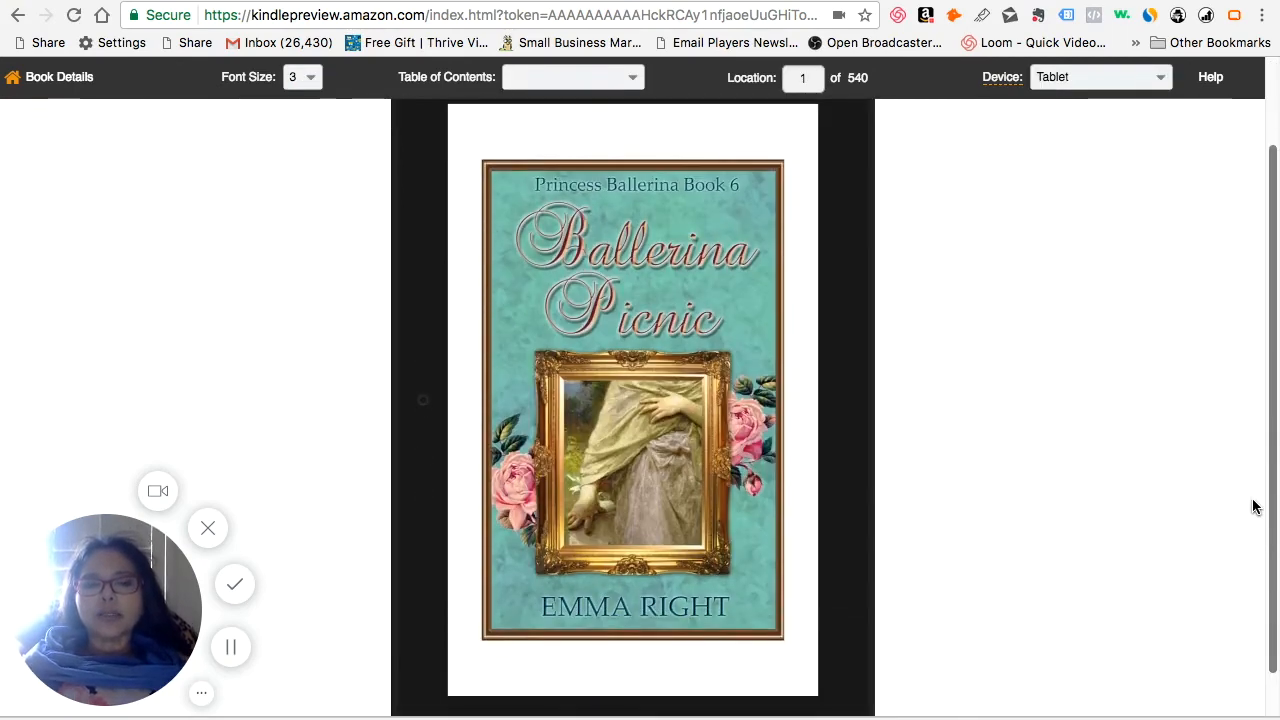
pyautogui.click(843, 425)
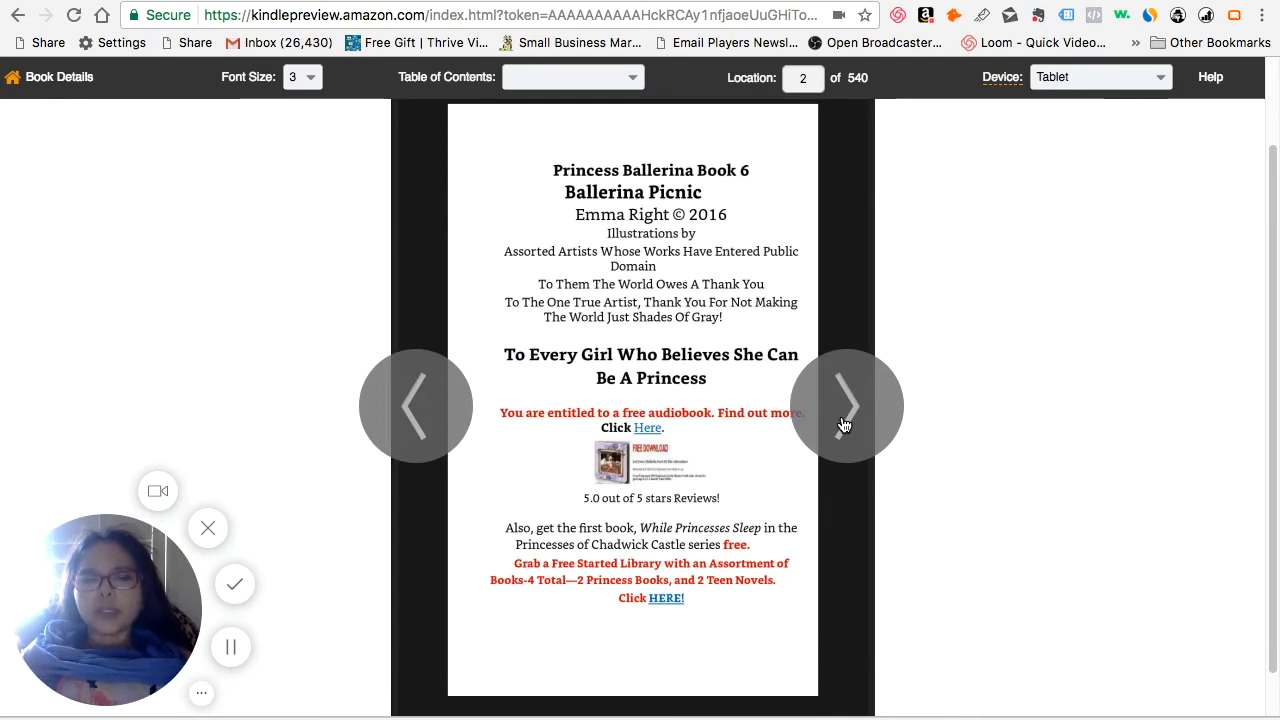
pyautogui.click(843, 425)
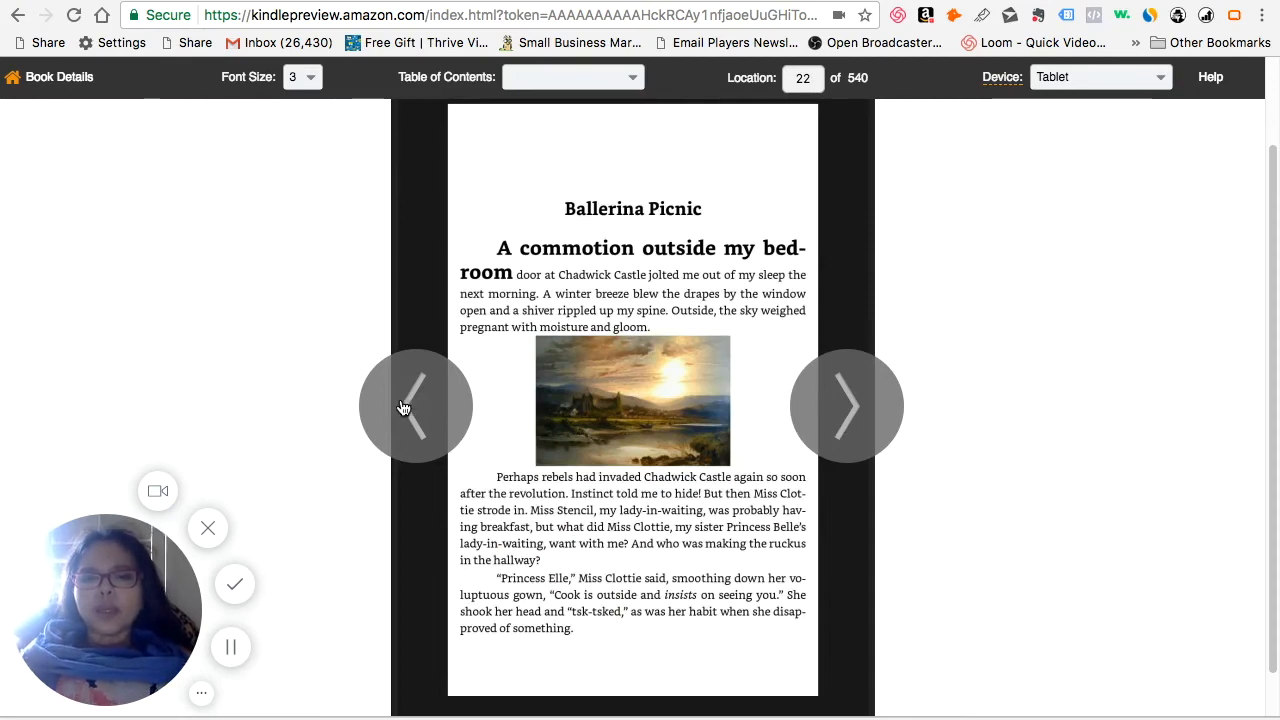
pyautogui.click(817, 430)
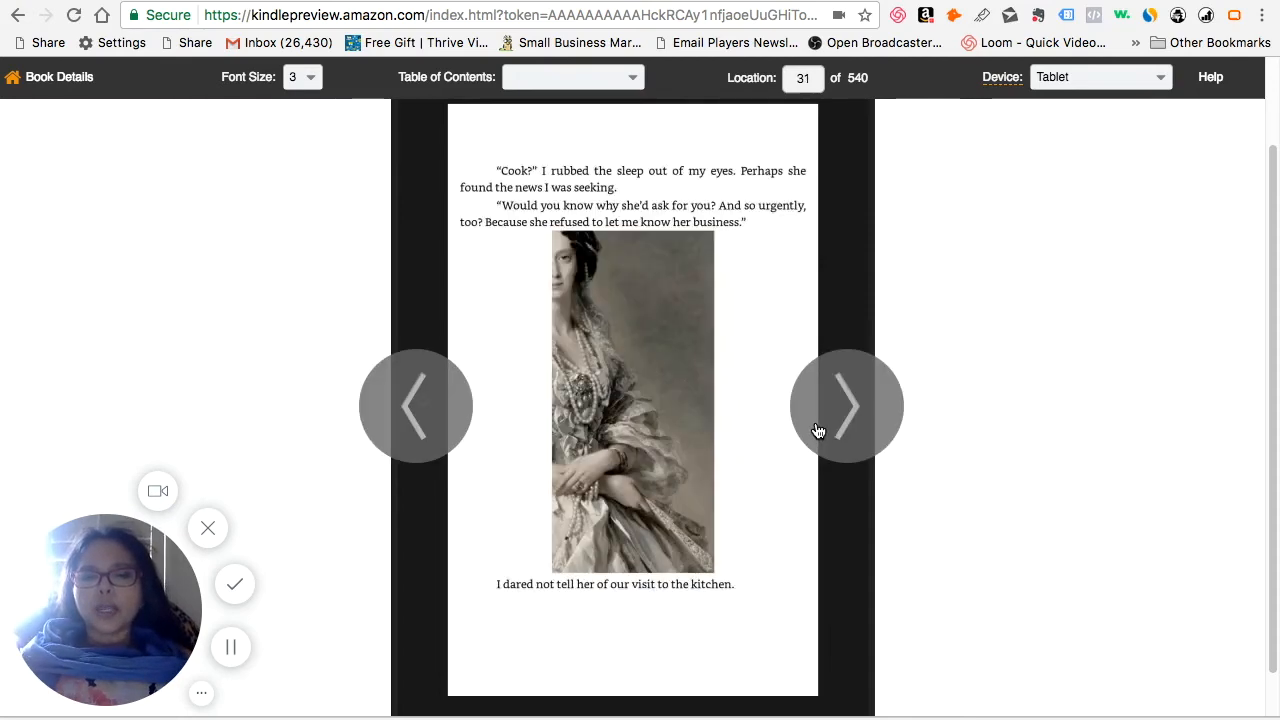
pyautogui.click(817, 430)
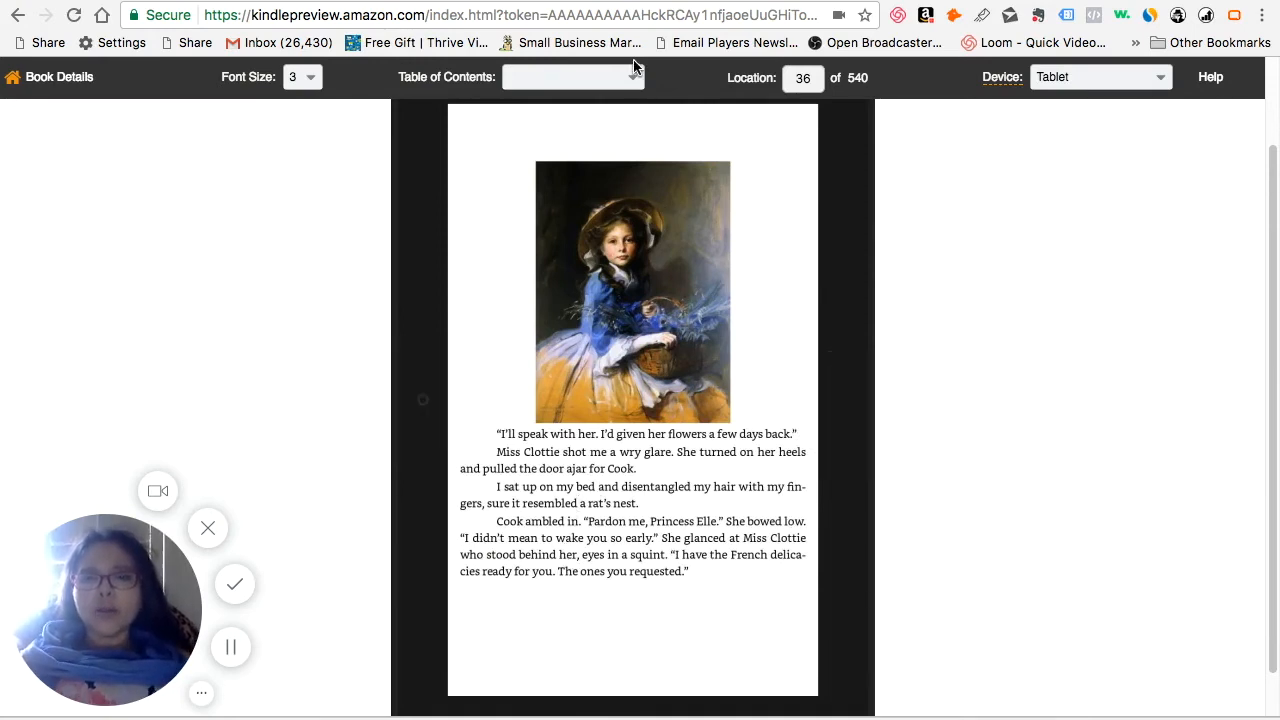
# Set the preview font size to 5 and page back and forth to check the text and image layout
pyautogui.click(313, 82)
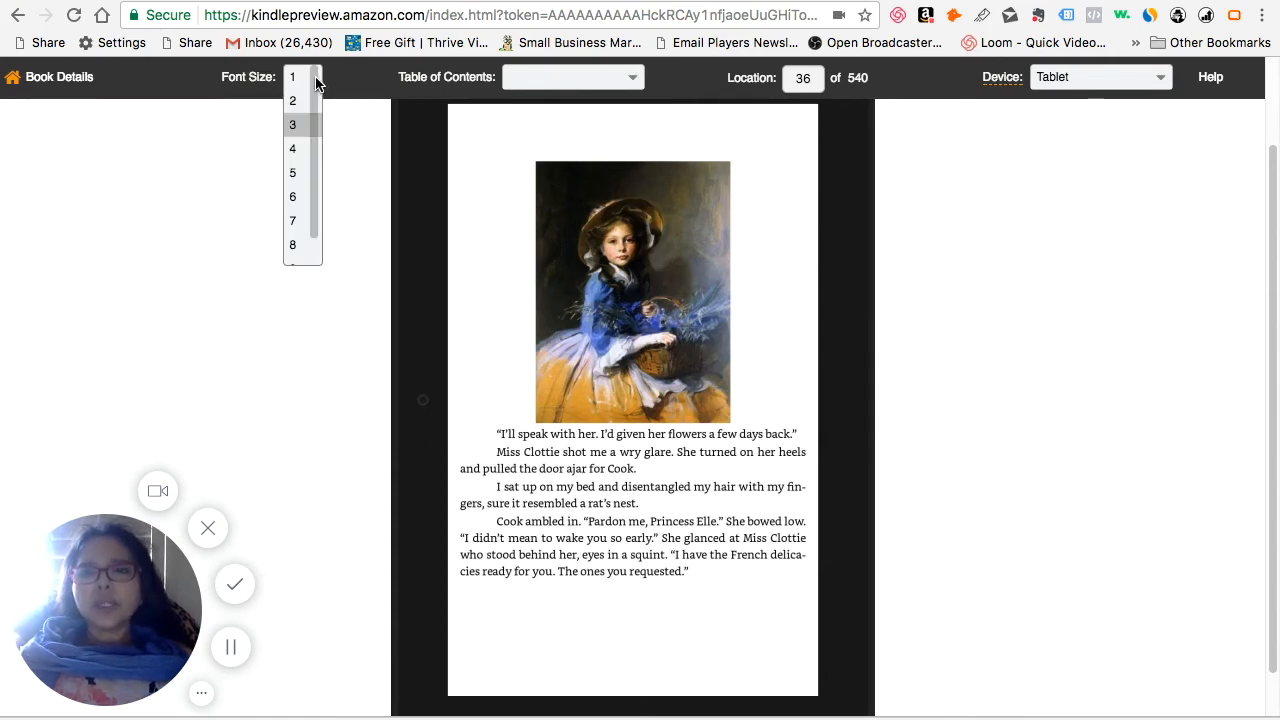
pyautogui.click(303, 175)
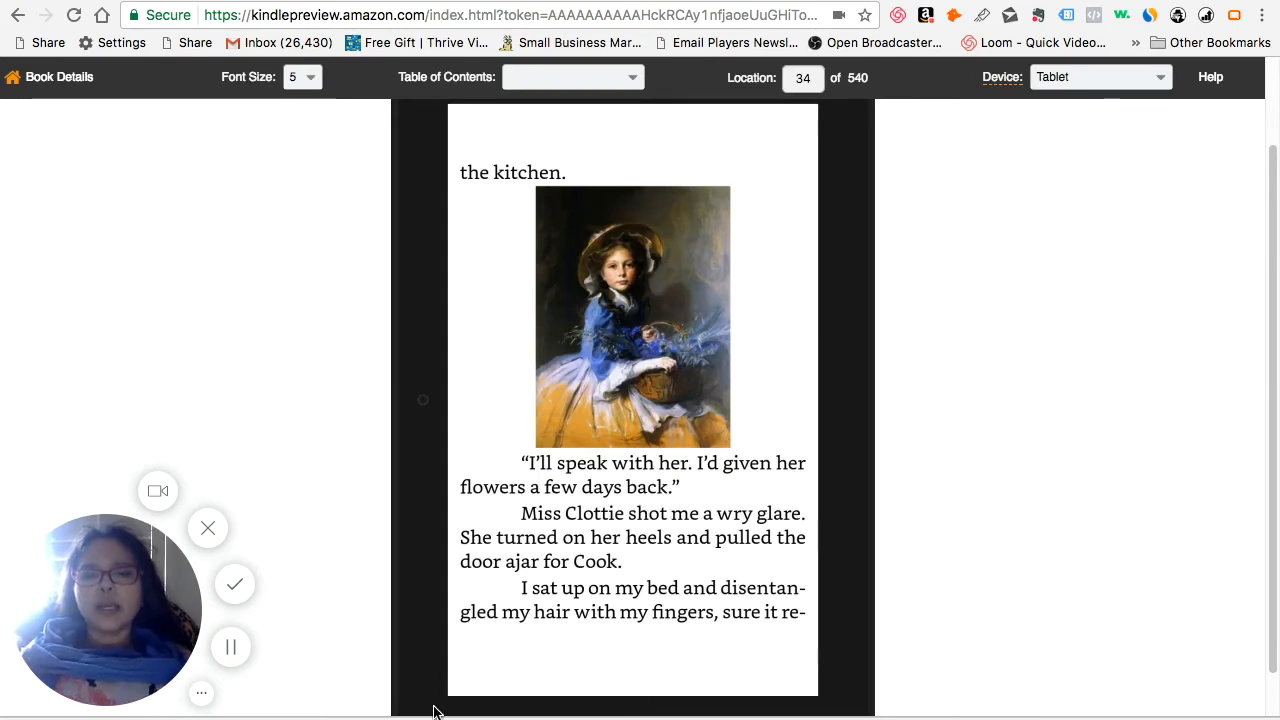
pyautogui.click(405, 400)
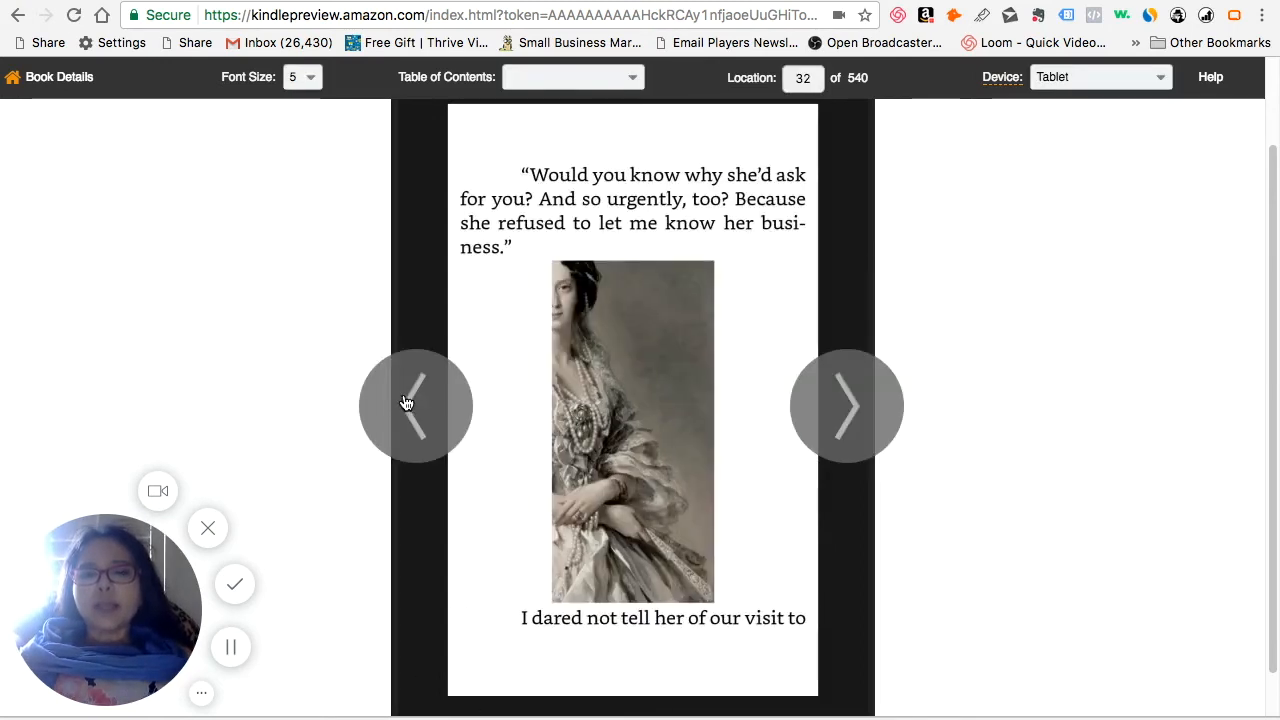
pyautogui.click(407, 403)
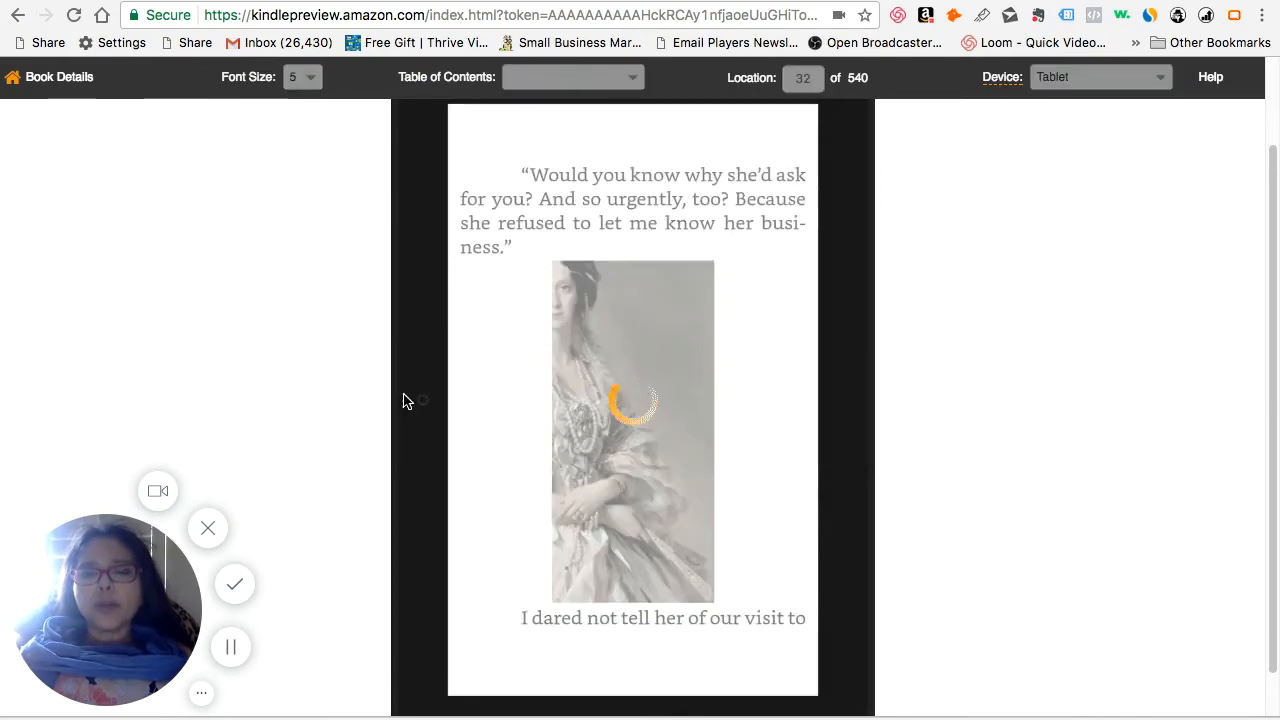
pyautogui.click(405, 400)
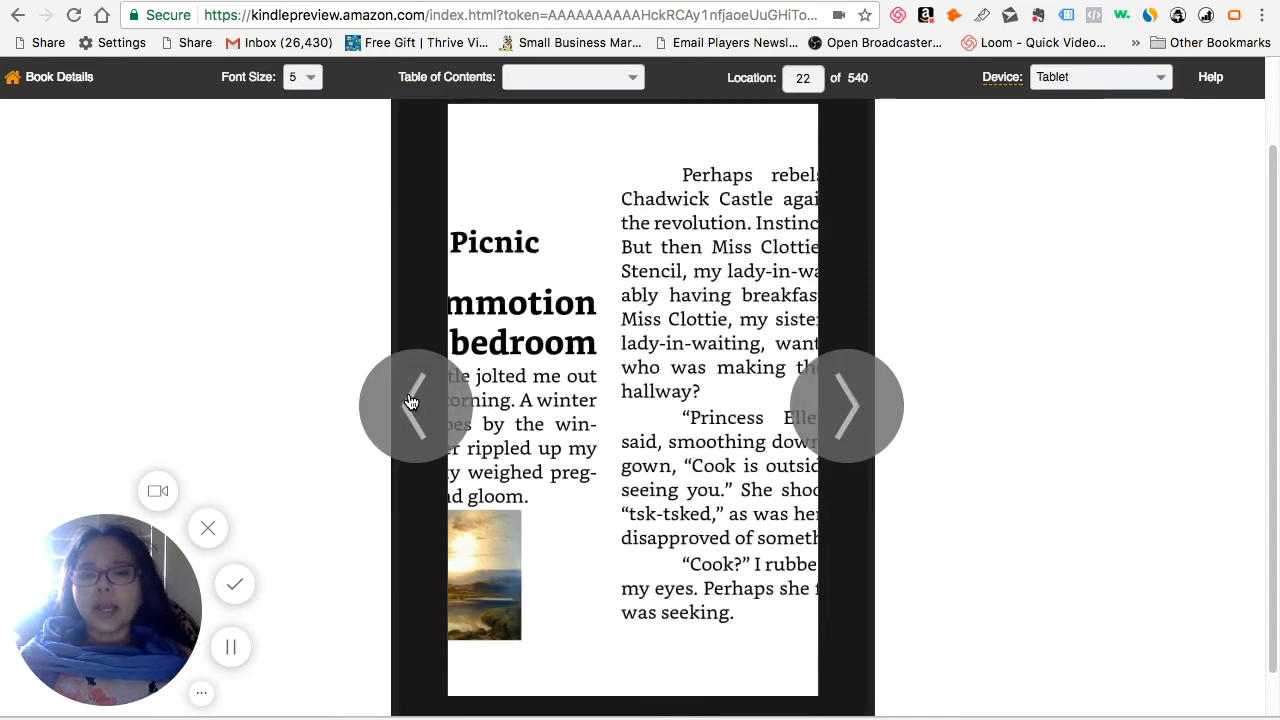
pyautogui.click(411, 401)
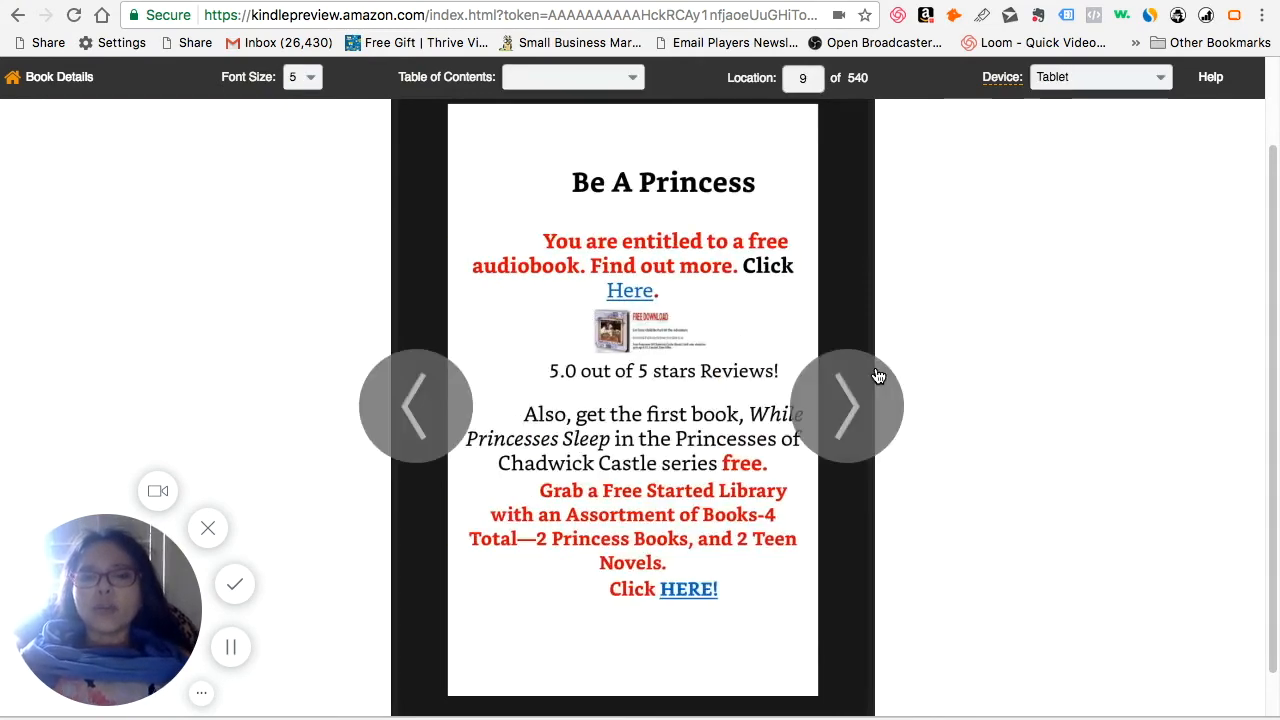
pyautogui.click(846, 424)
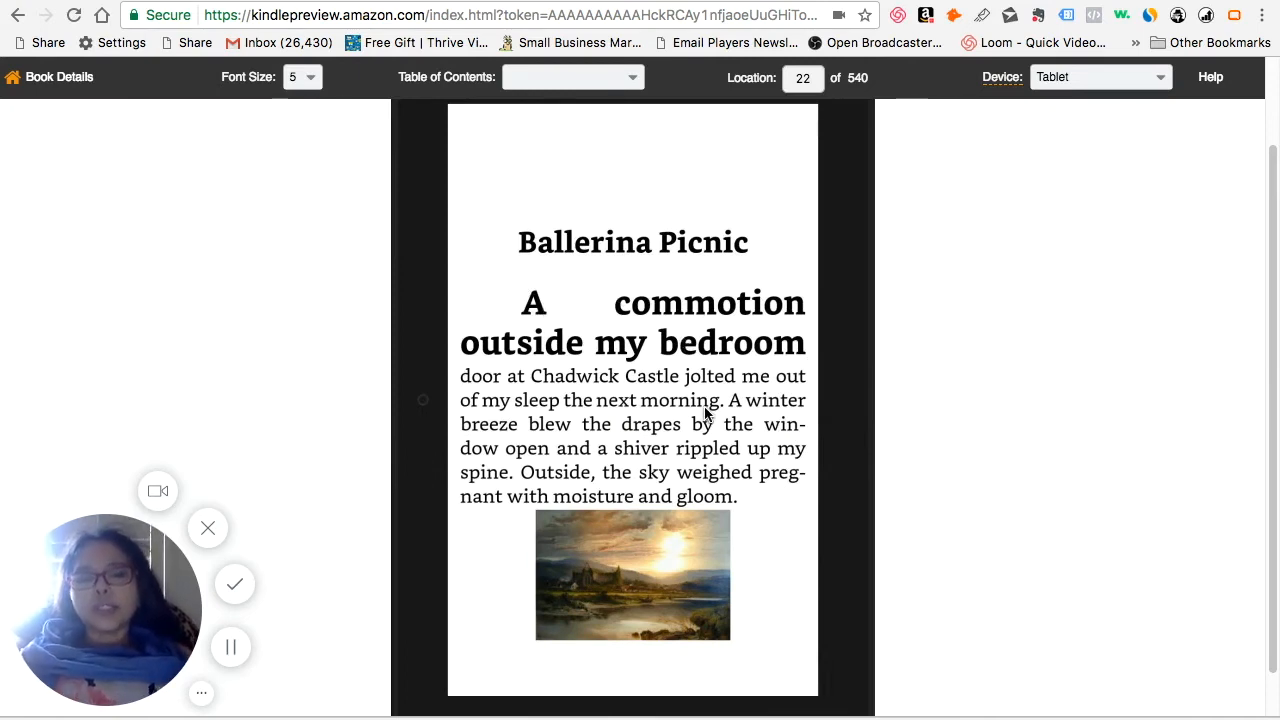
pyautogui.moveTo(850, 426)
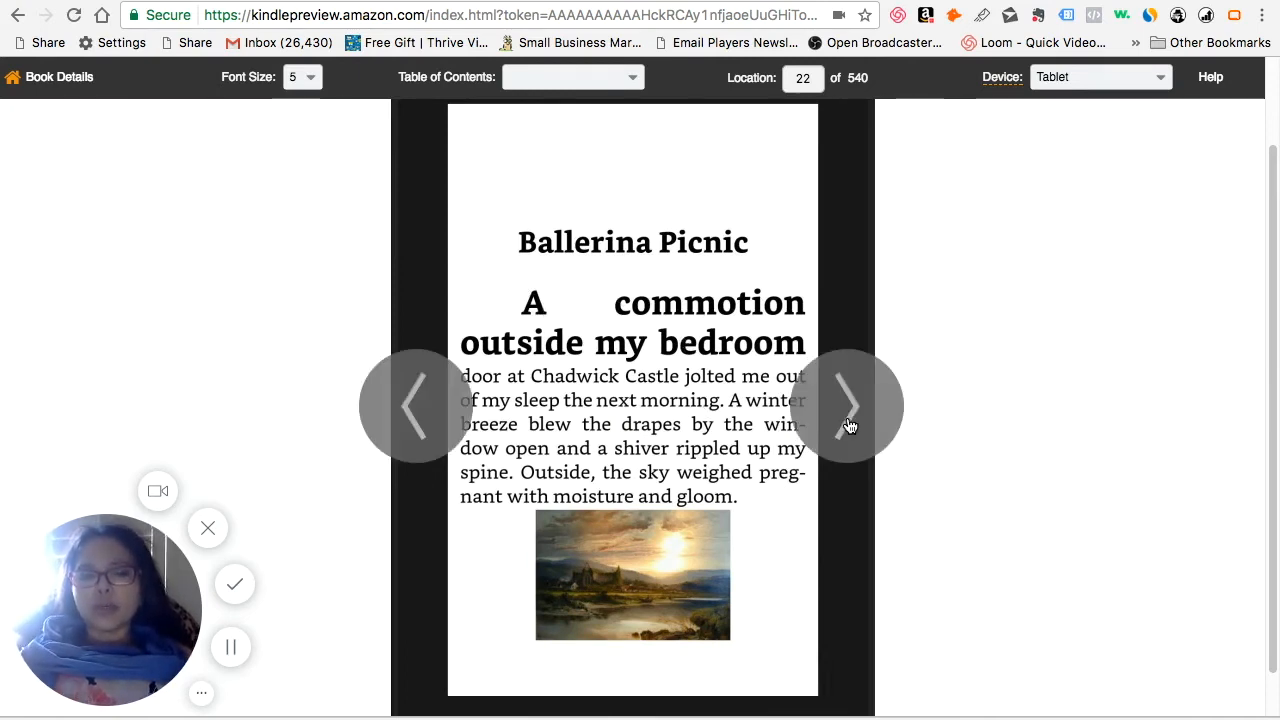
# Check the opening story page at preview font size 8 and return to the eBook content page
pyautogui.click(315, 80)
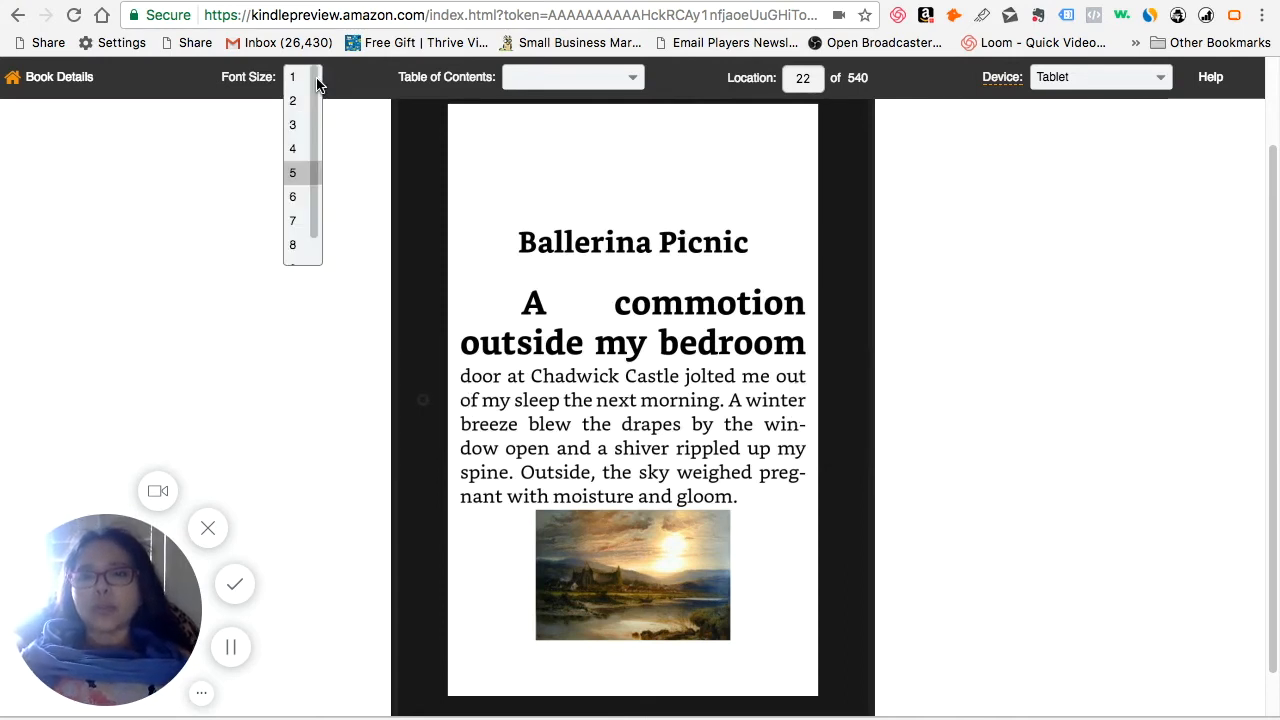
pyautogui.click(293, 246)
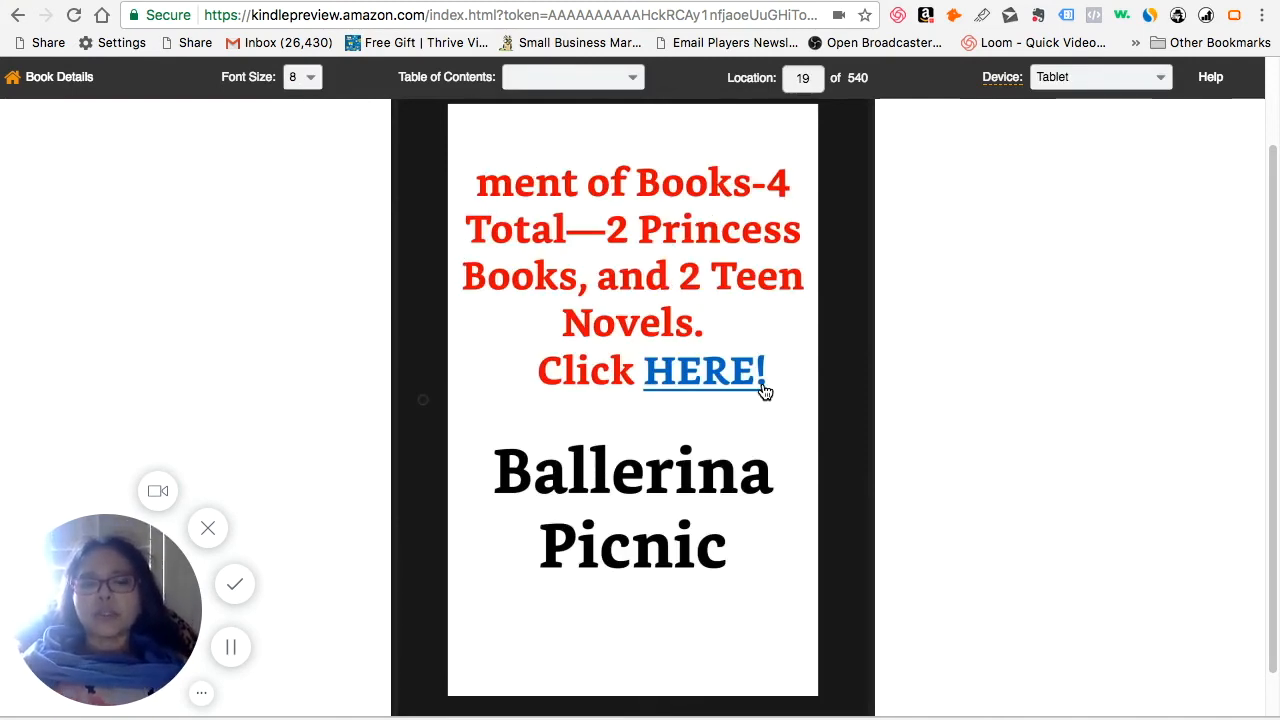
pyautogui.click(847, 437)
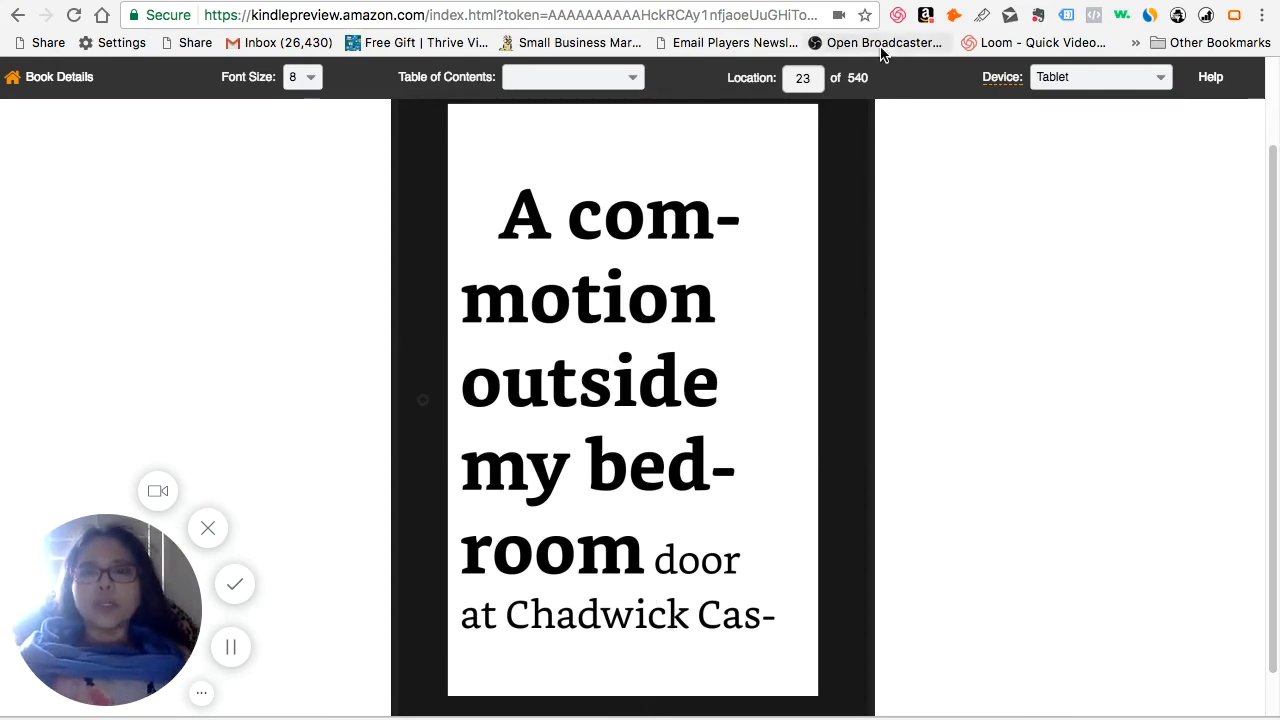
pyautogui.click(15, 16)
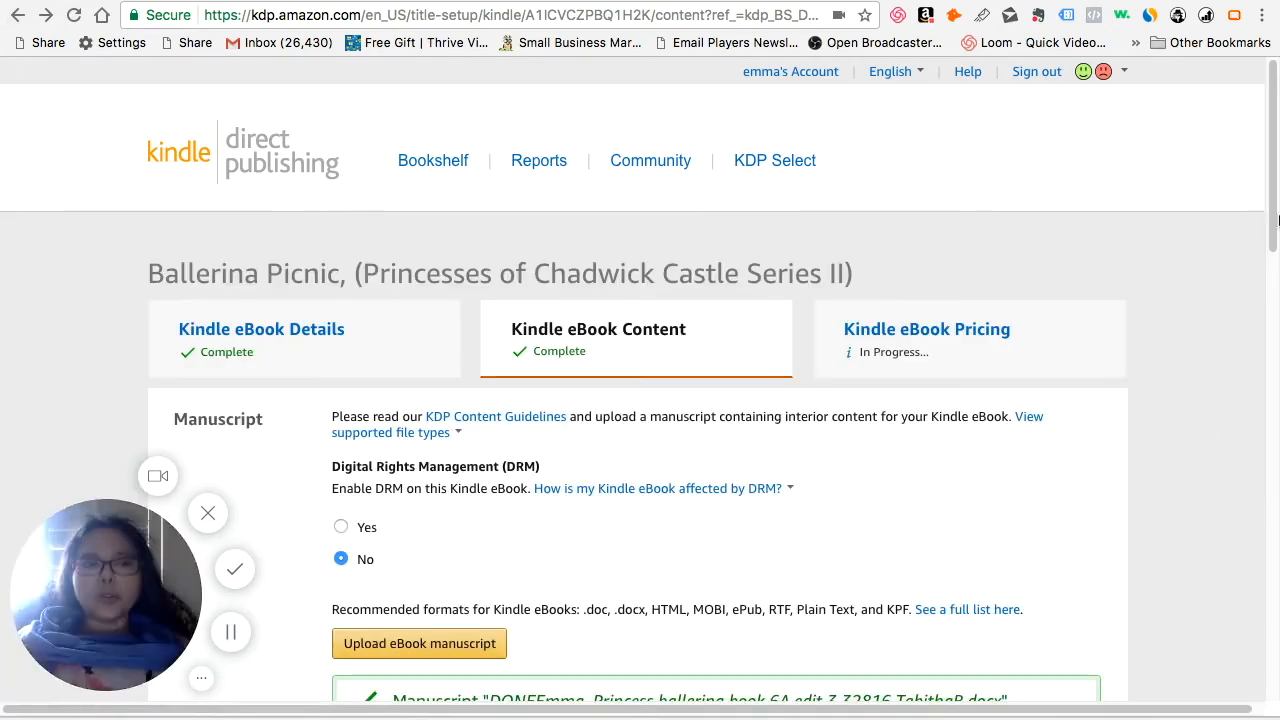
# Read the explanation of what an ISBN is in the Kindle eBook ISBN section and close it
pyautogui.moveTo(1274, 177); pyautogui.dragTo(1277, 532)
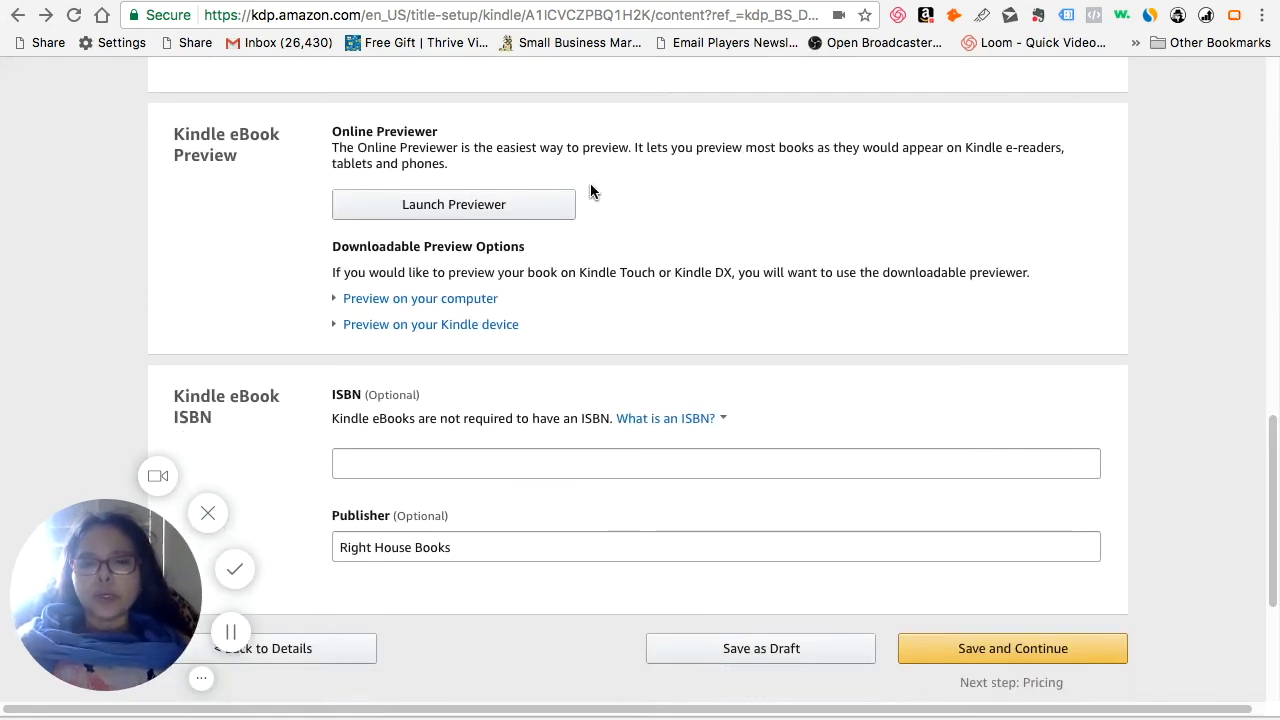
pyautogui.moveTo(1273, 479); pyautogui.dragTo(1274, 525)
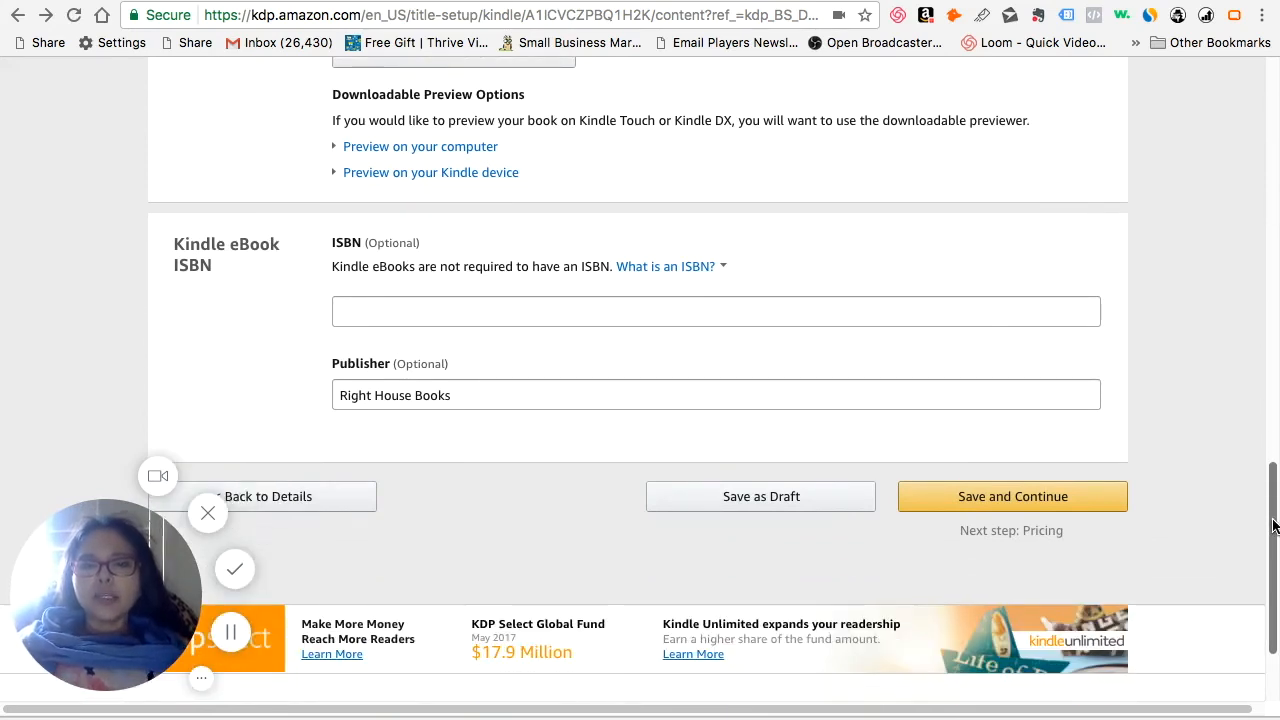
pyautogui.click(722, 269)
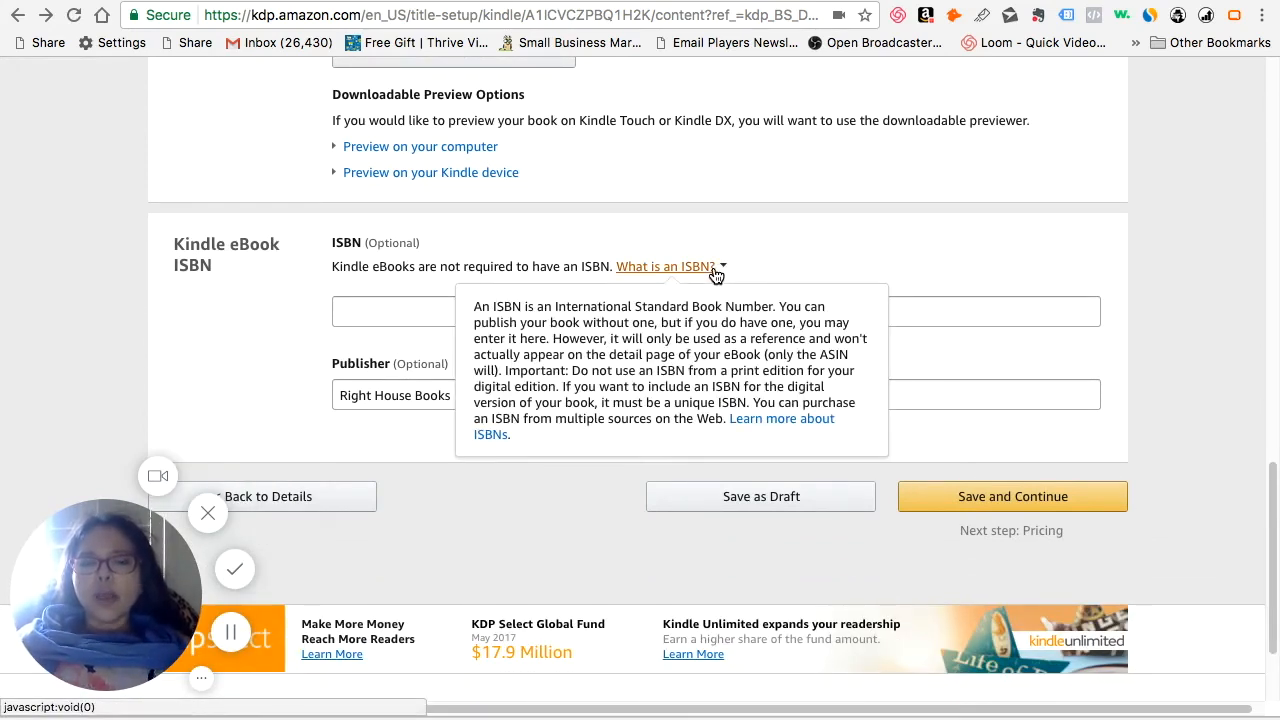
pyautogui.click(688, 267)
pyautogui.click(679, 270)
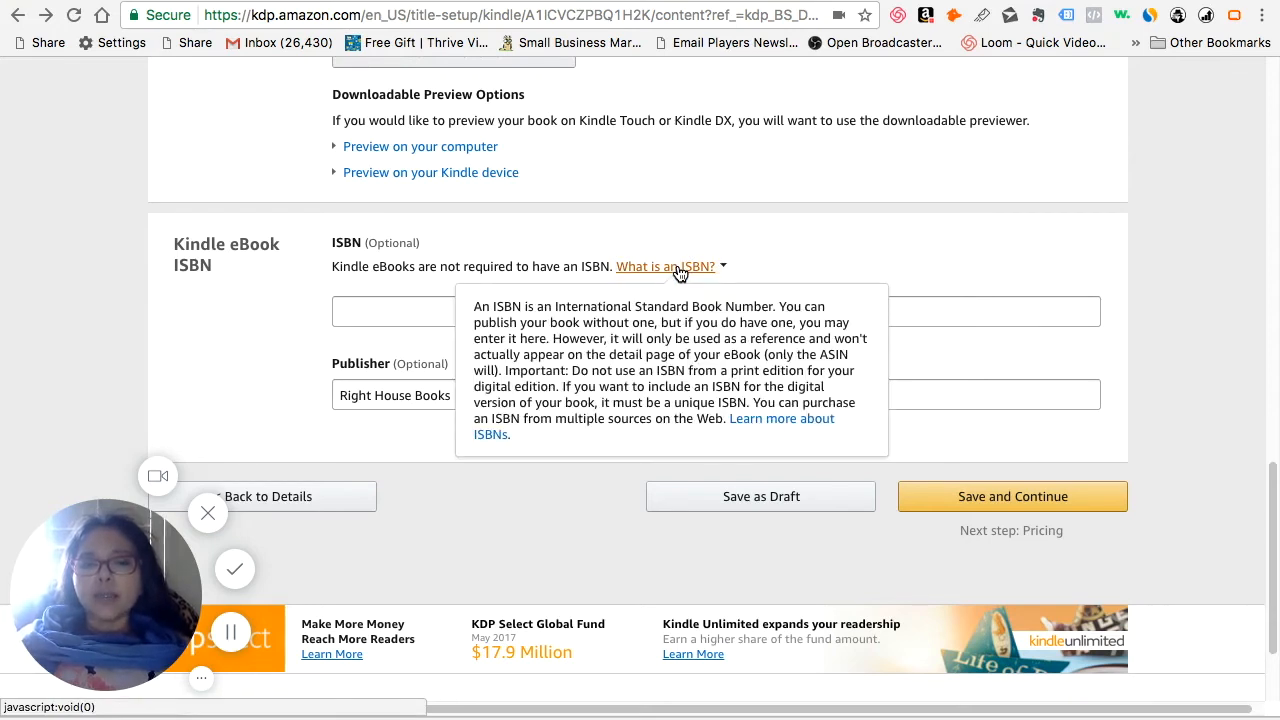
pyautogui.click(812, 261)
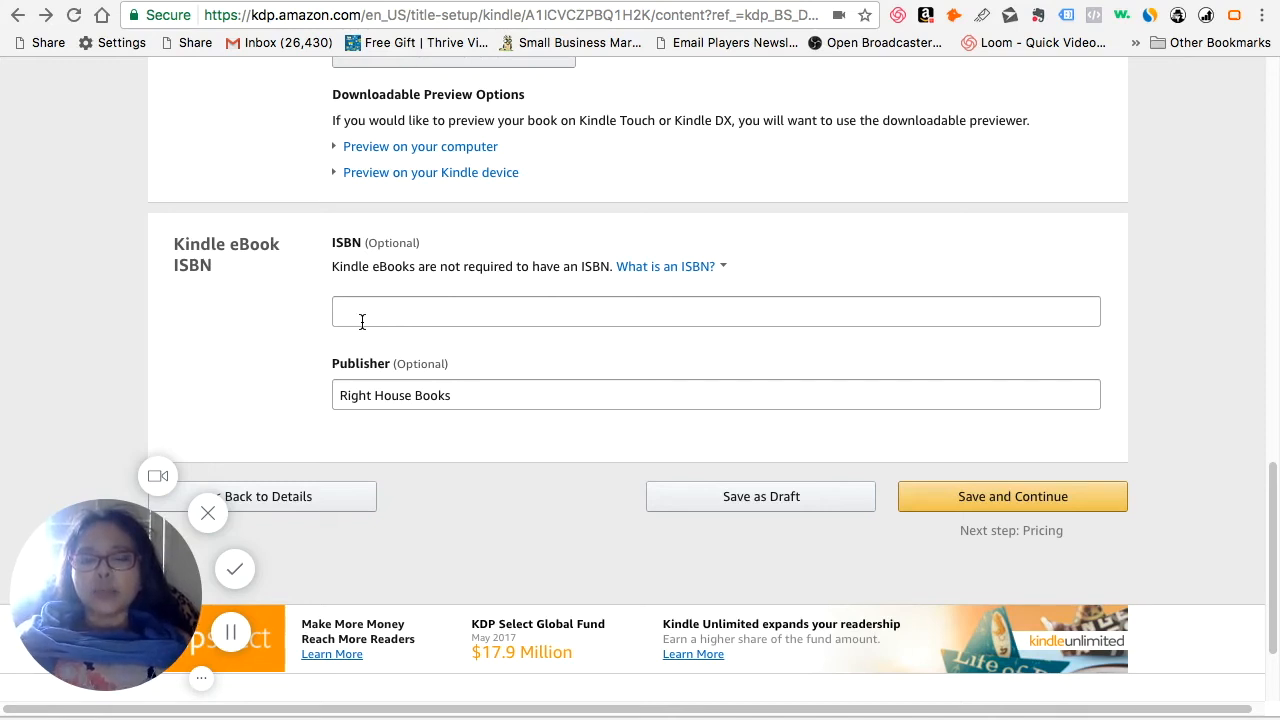
# Save the eBook content, continue to the pricing page, and review its KDP Select enrollment and territories sections
pyautogui.click(988, 505)
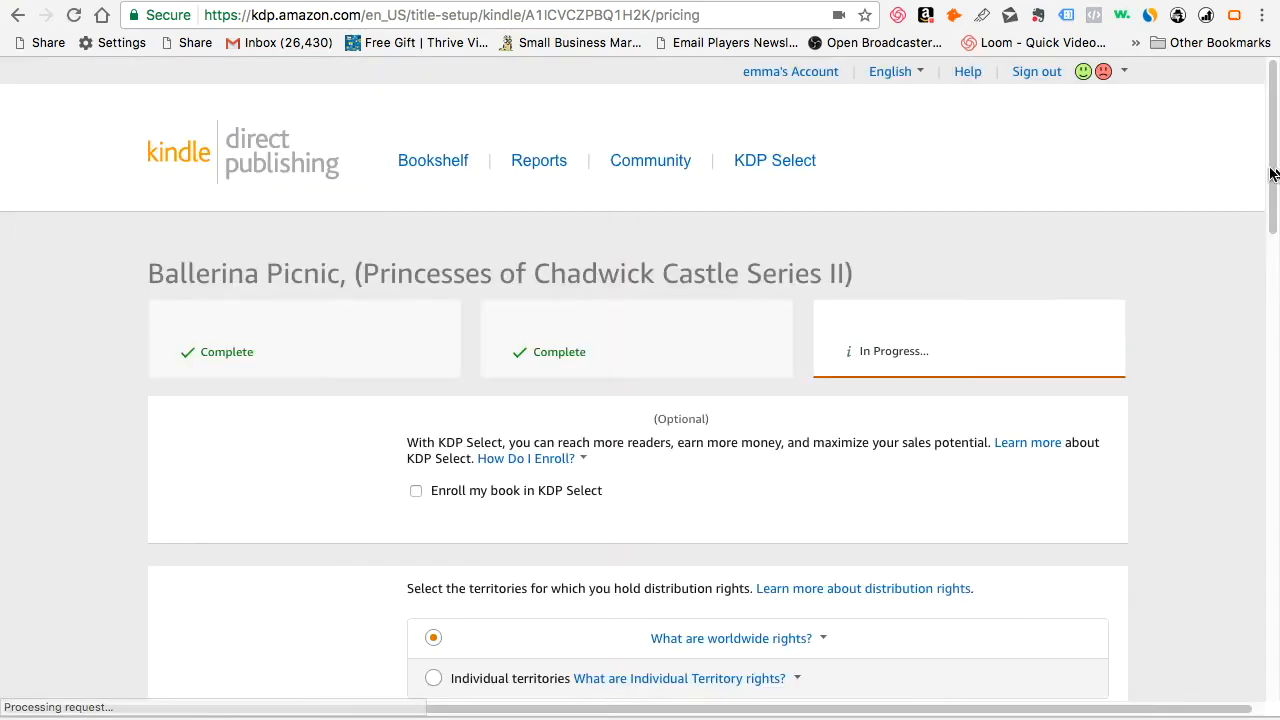
pyautogui.moveTo(1271, 173); pyautogui.dragTo(1269, 248)
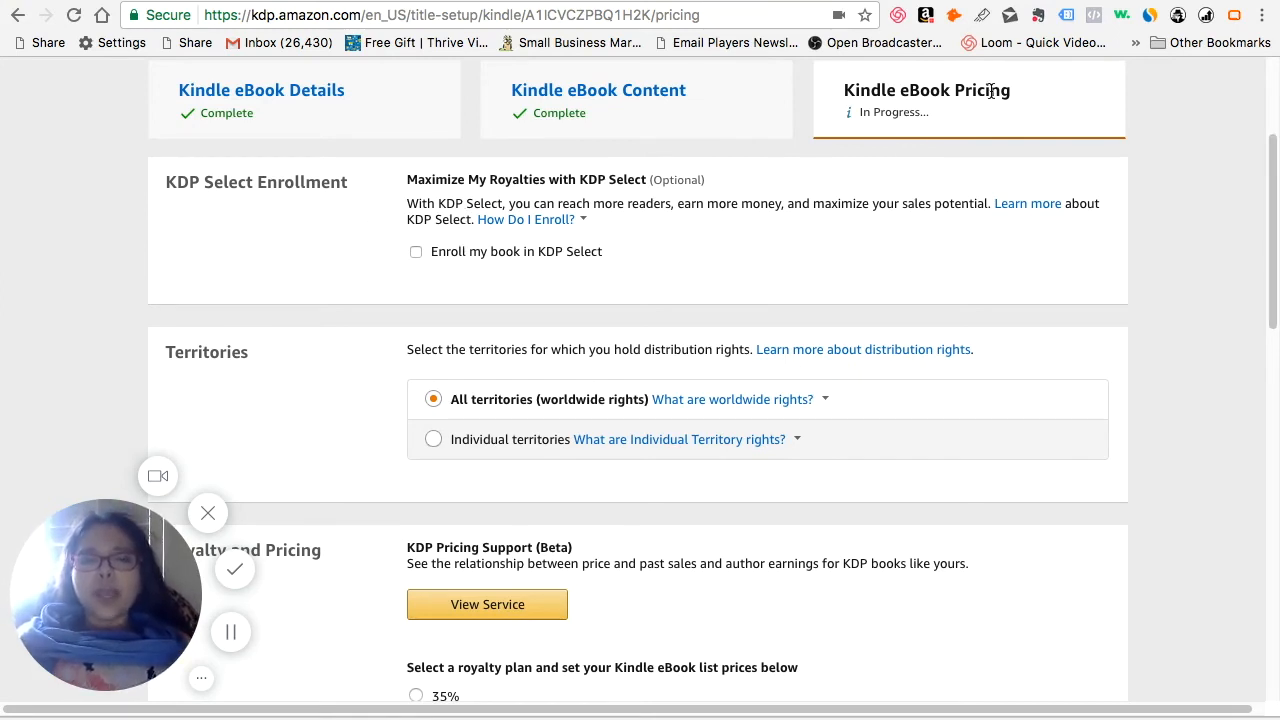
pyautogui.moveTo(1275, 184); pyautogui.dragTo(1275, 188)
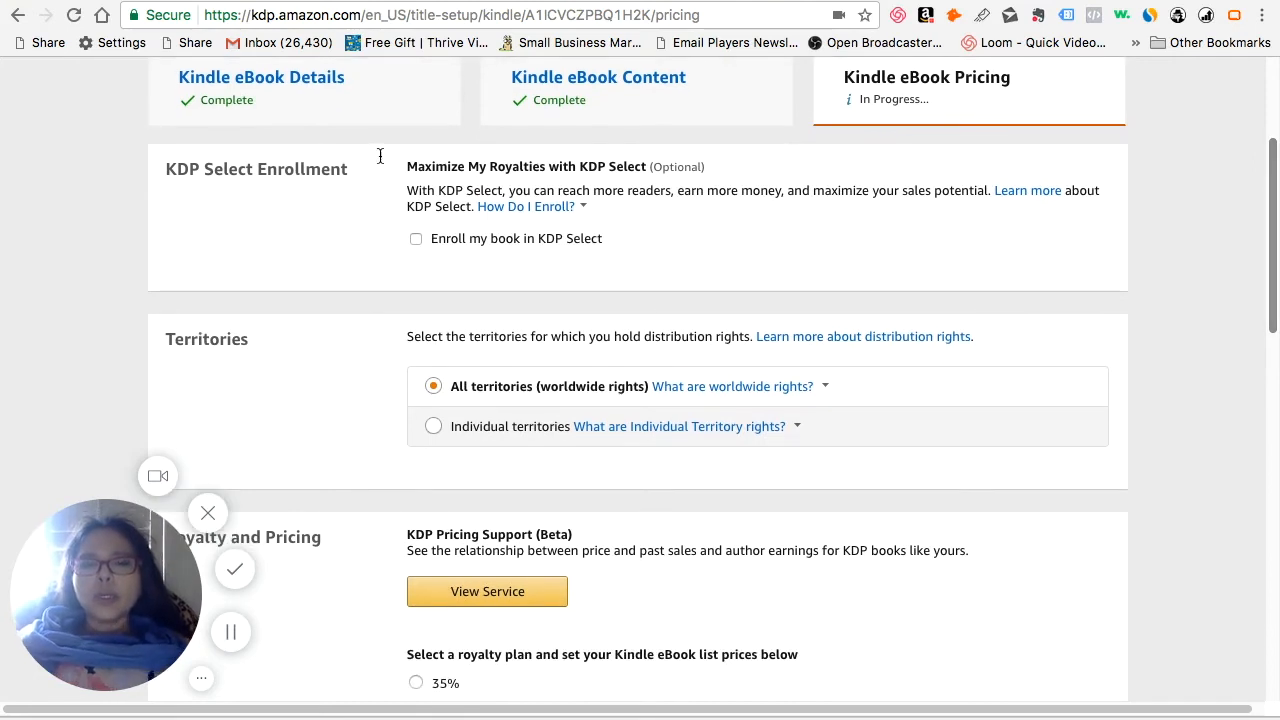
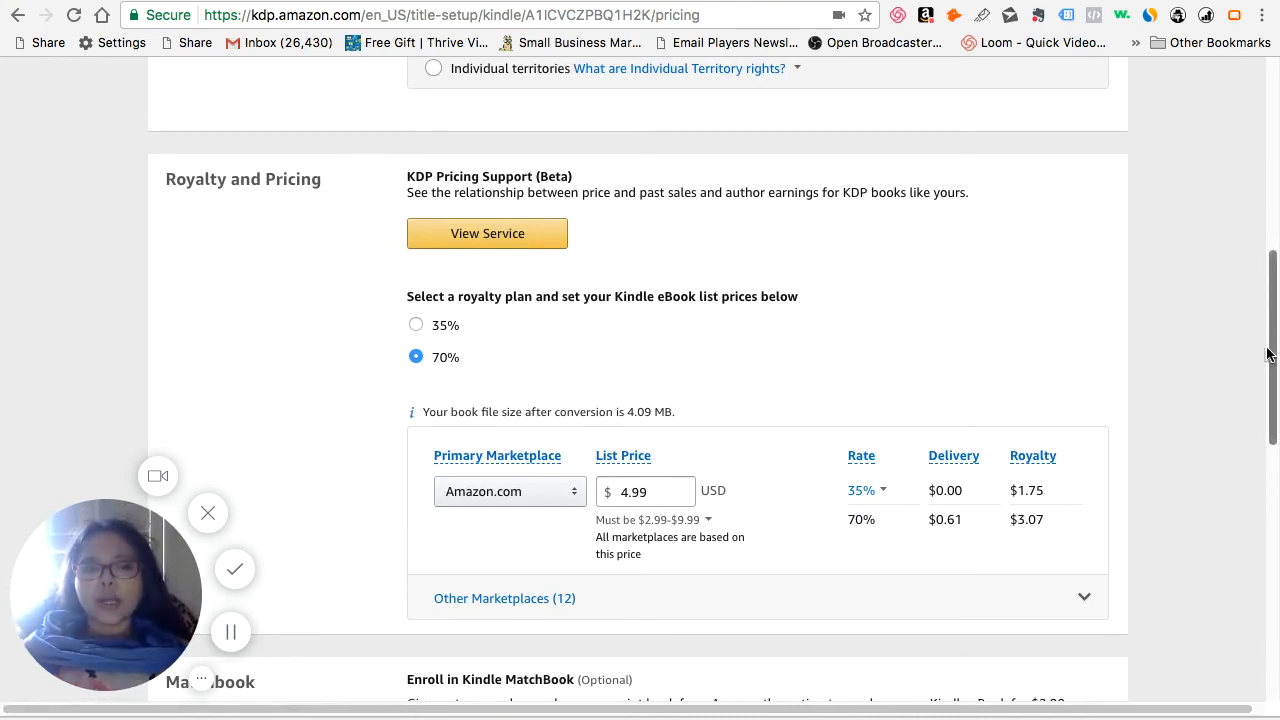
# Read the explanations of the allowed list price range, royalty rate and delivery fees under Royalty and Pricing
pyautogui.moveTo(1271, 356); pyautogui.dragTo(1271, 372)
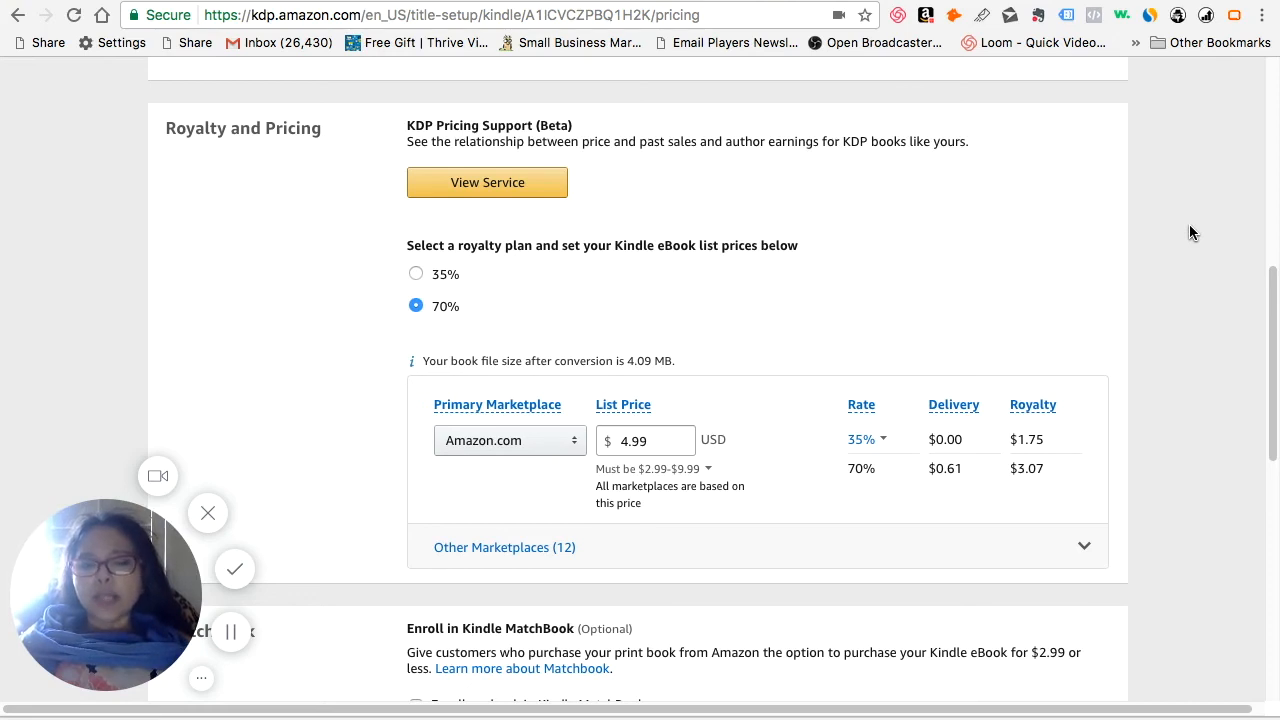
pyautogui.click(641, 472)
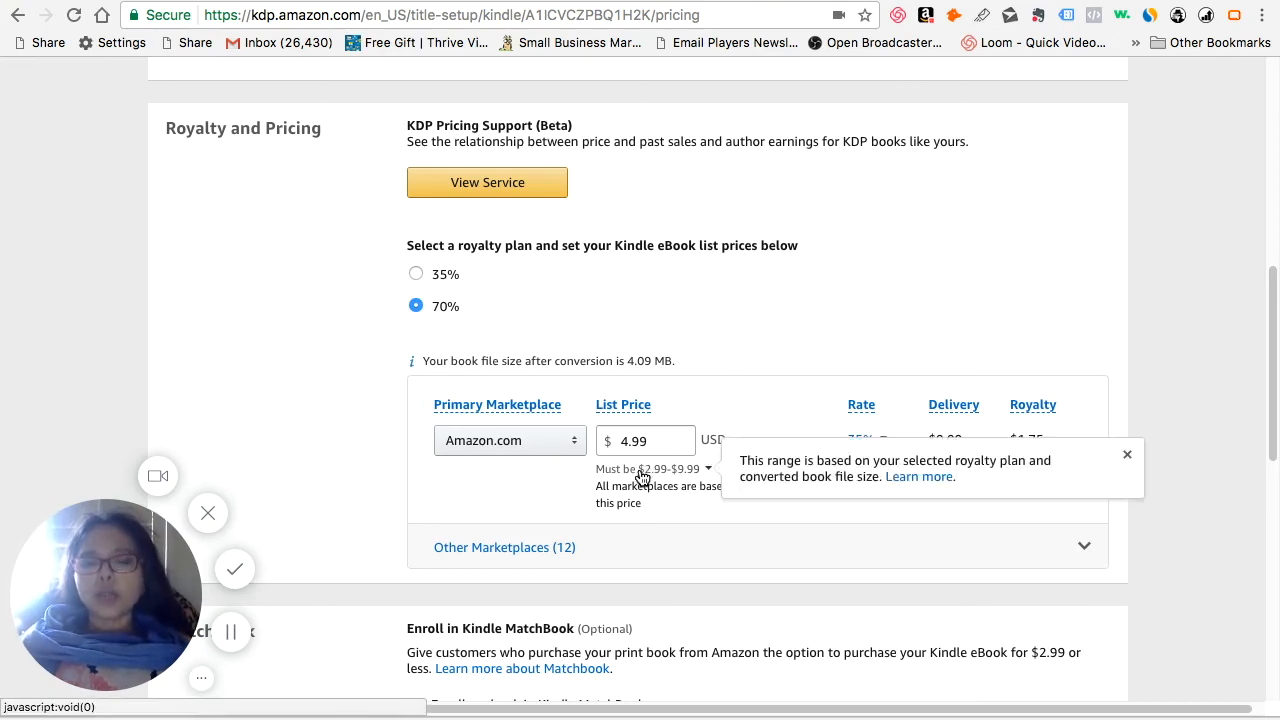
pyautogui.click(753, 292)
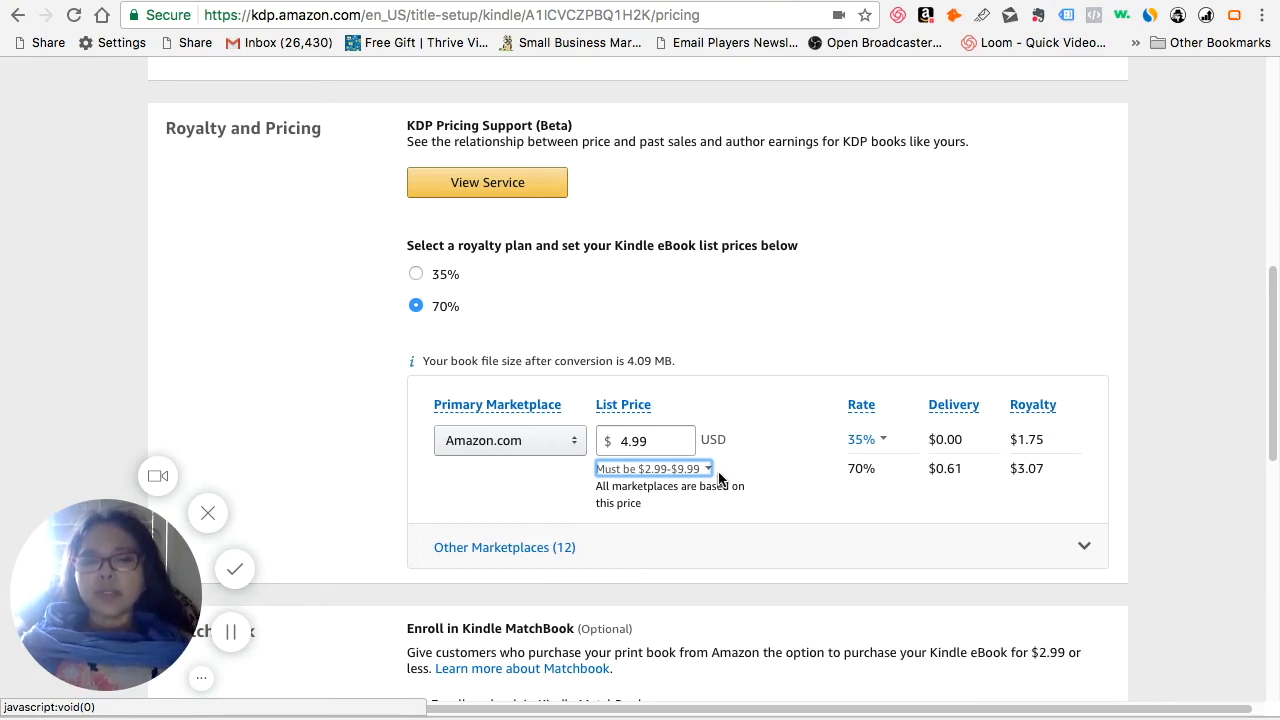
pyautogui.click(872, 440)
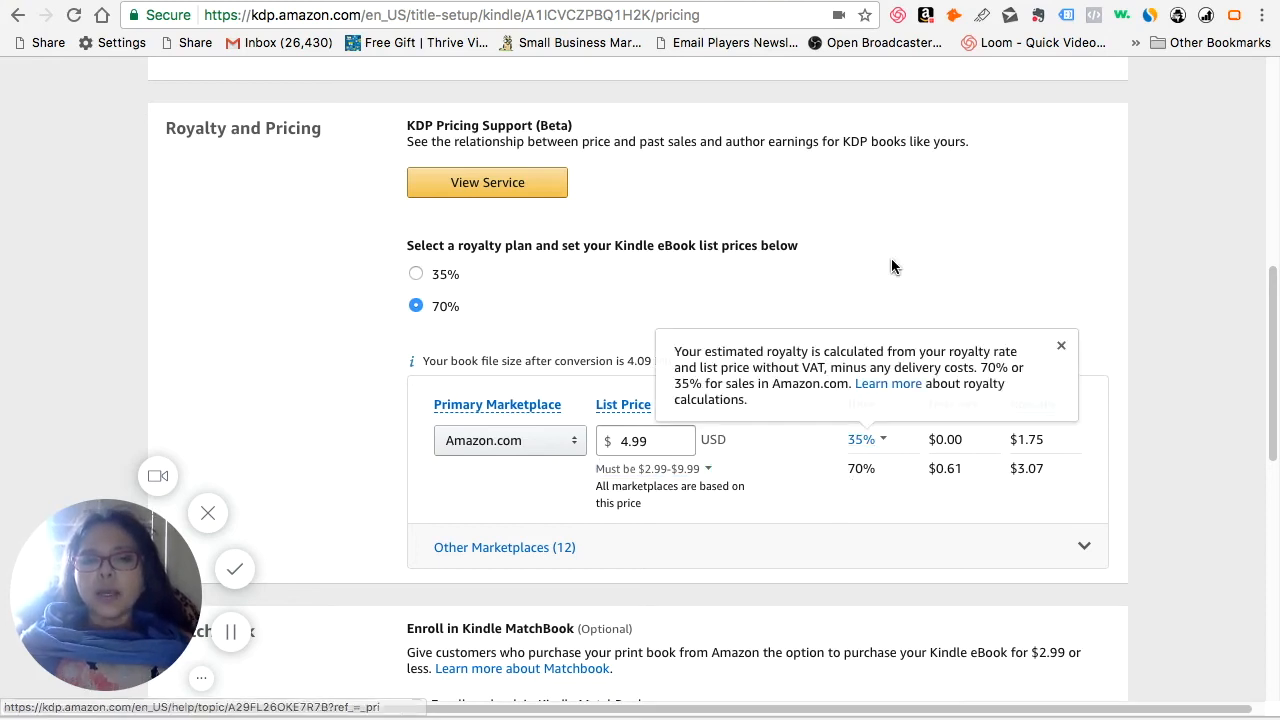
pyautogui.moveTo(853, 443)
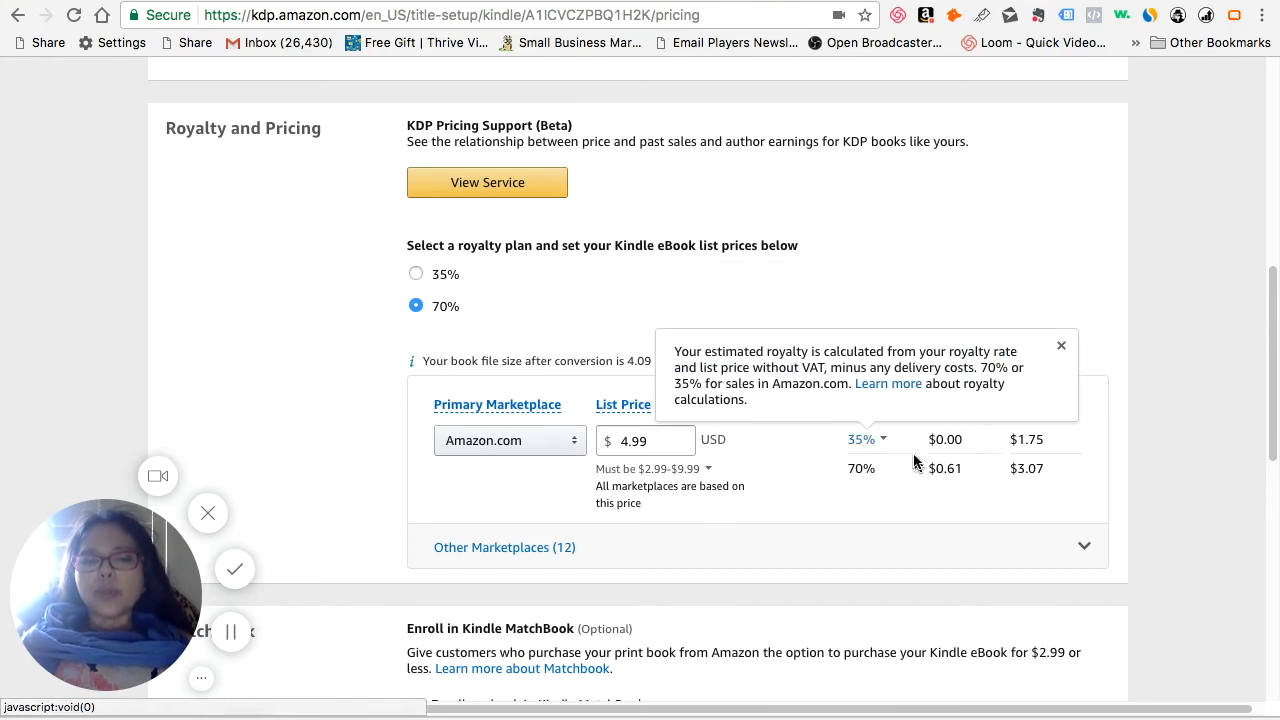
pyautogui.click(881, 443)
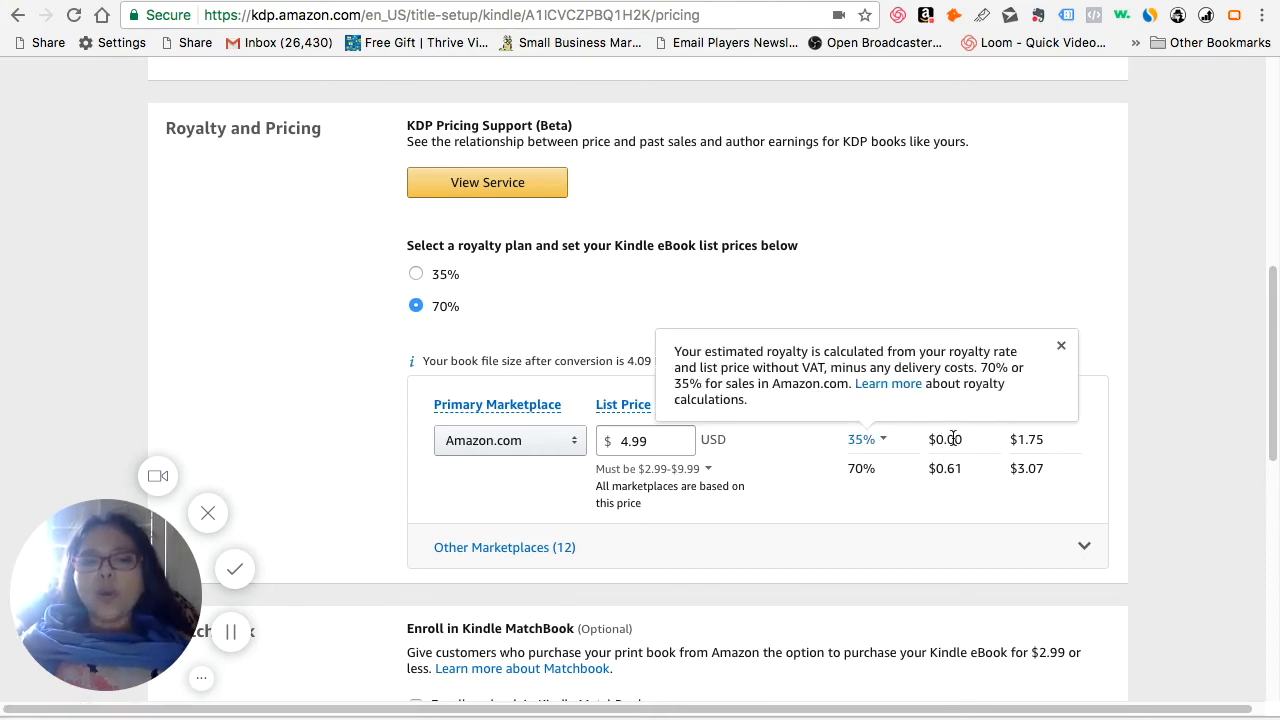
pyautogui.moveTo(971, 414)
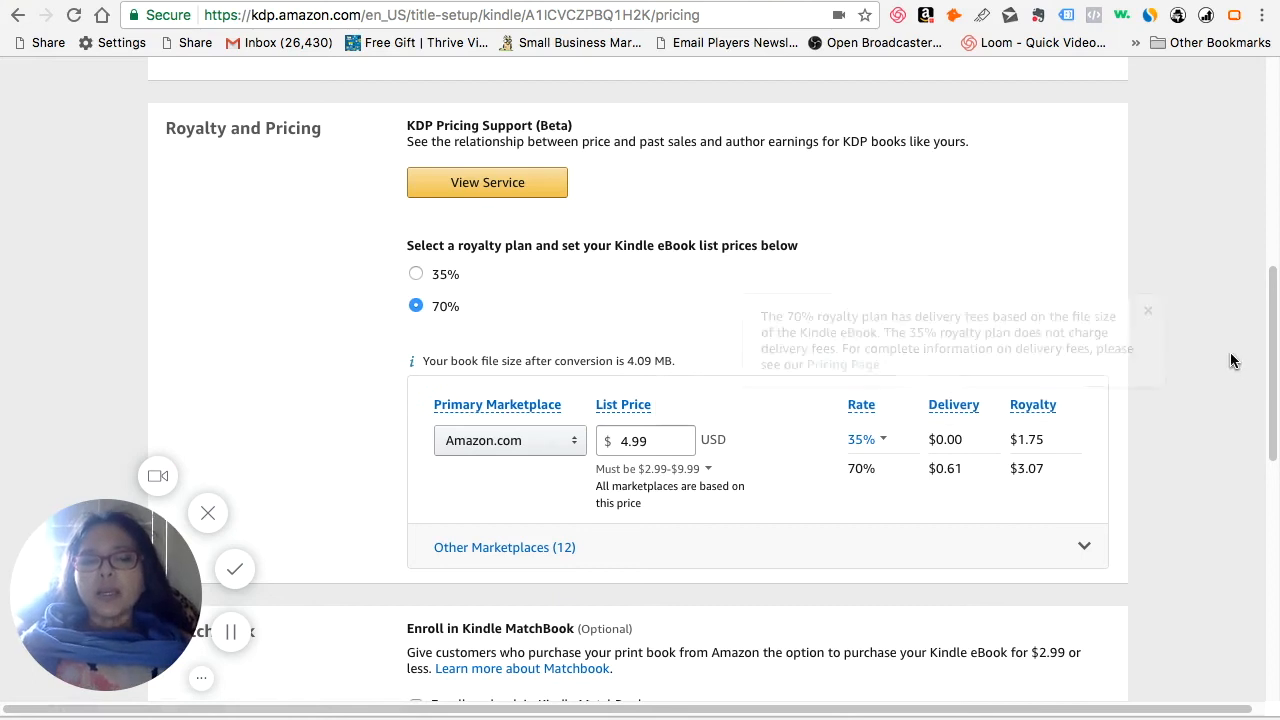
# Expand the other marketplaces under Royalty and Pricing and review their list prices, rates and royalties
pyautogui.moveTo(1273, 380); pyautogui.dragTo(1276, 435)
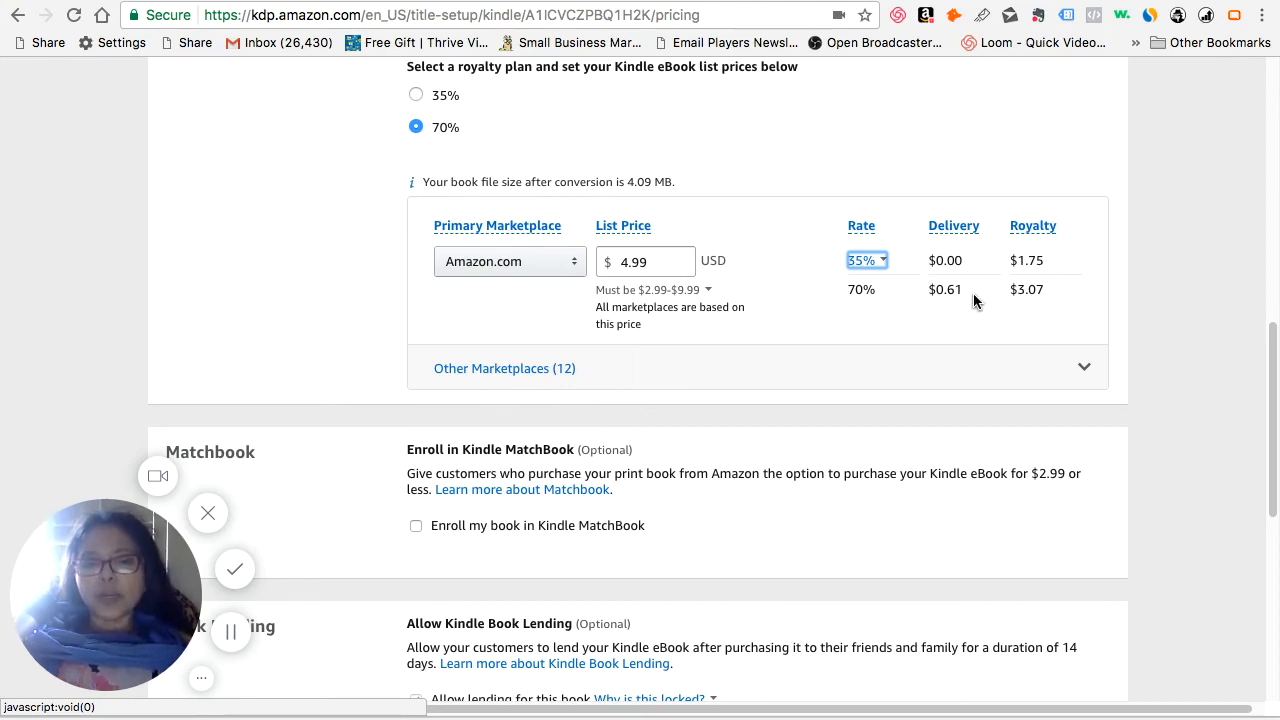
pyautogui.moveTo(1271, 346); pyautogui.dragTo(1273, 400)
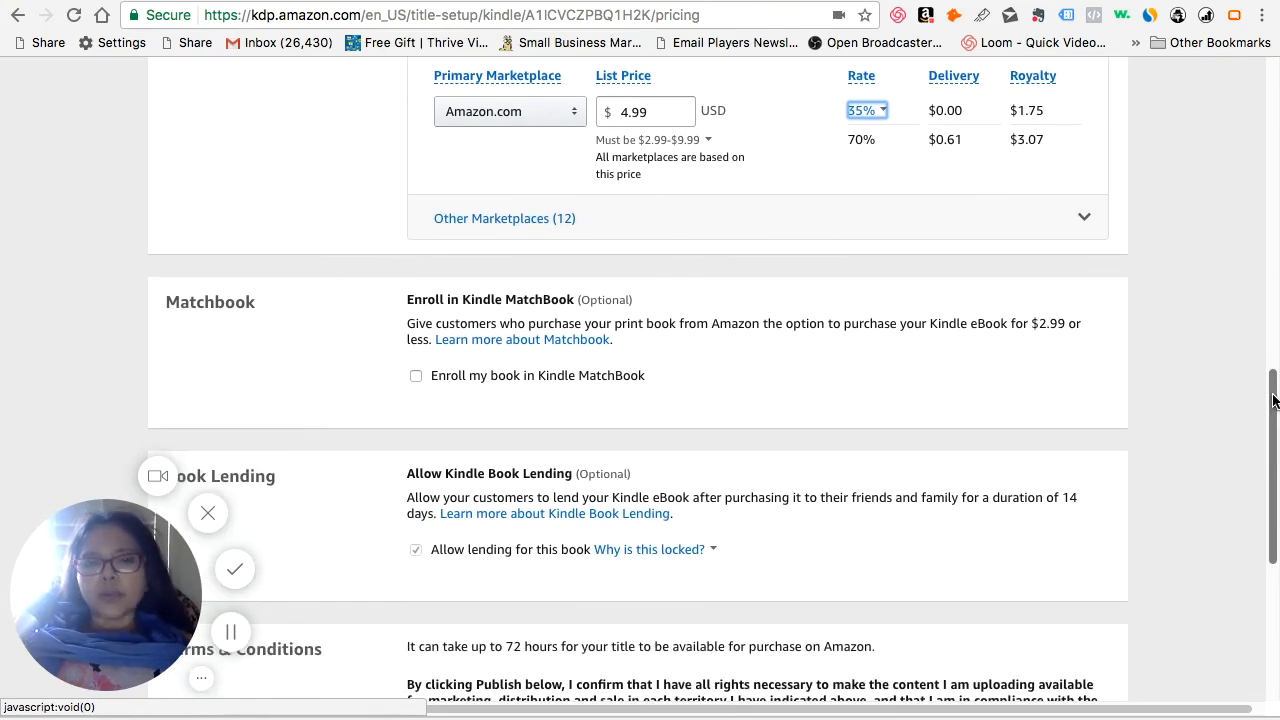
pyautogui.click(1085, 220)
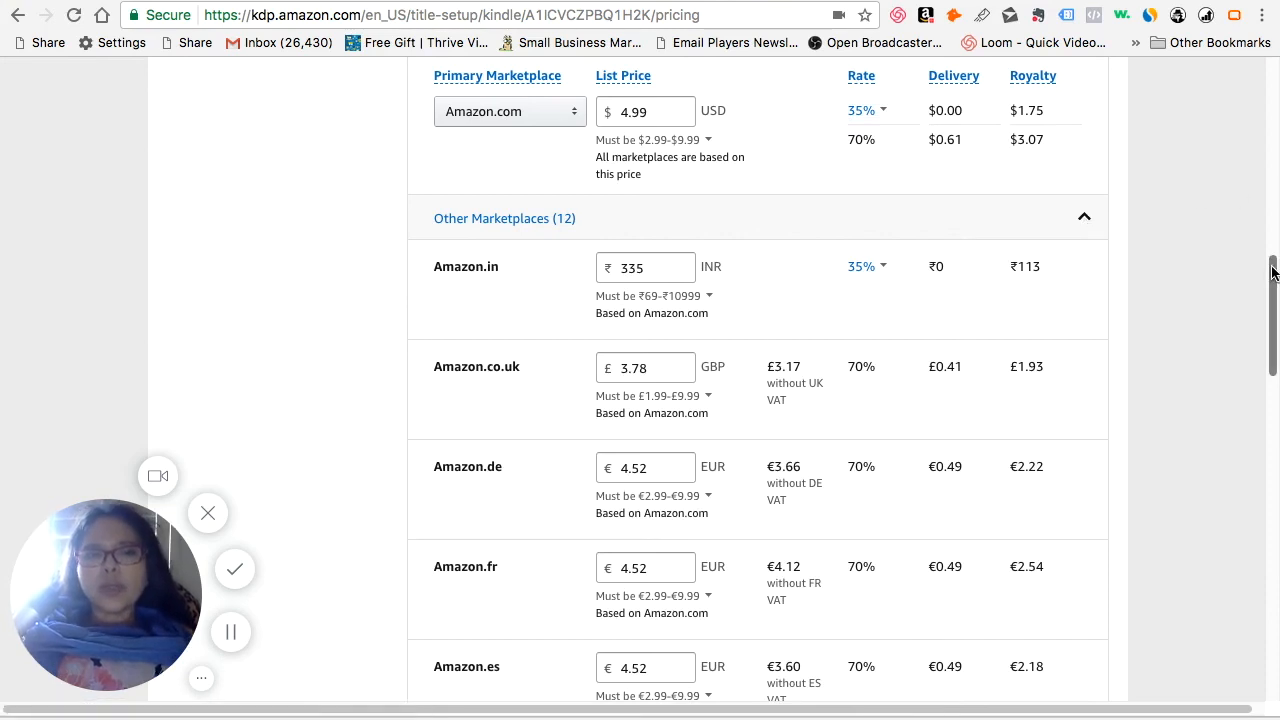
pyautogui.scroll(-1, 1272, 272)
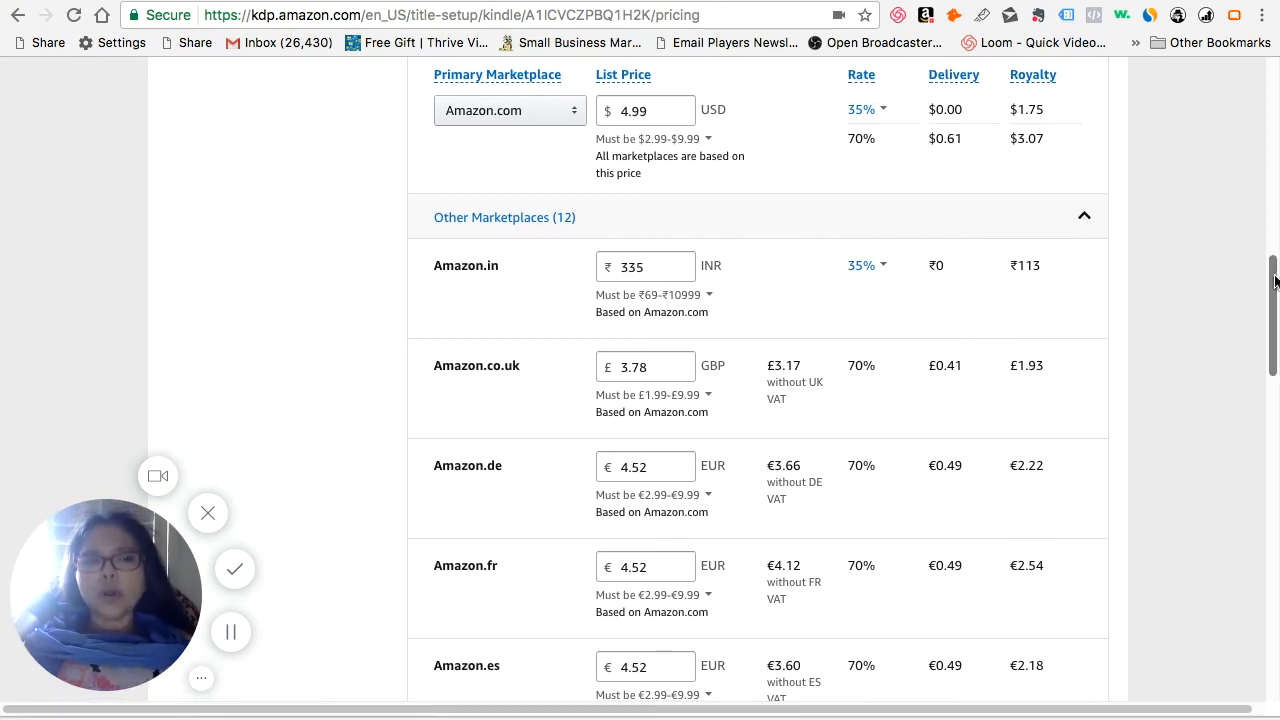
pyautogui.moveTo(1276, 278); pyautogui.dragTo(1208, 274)
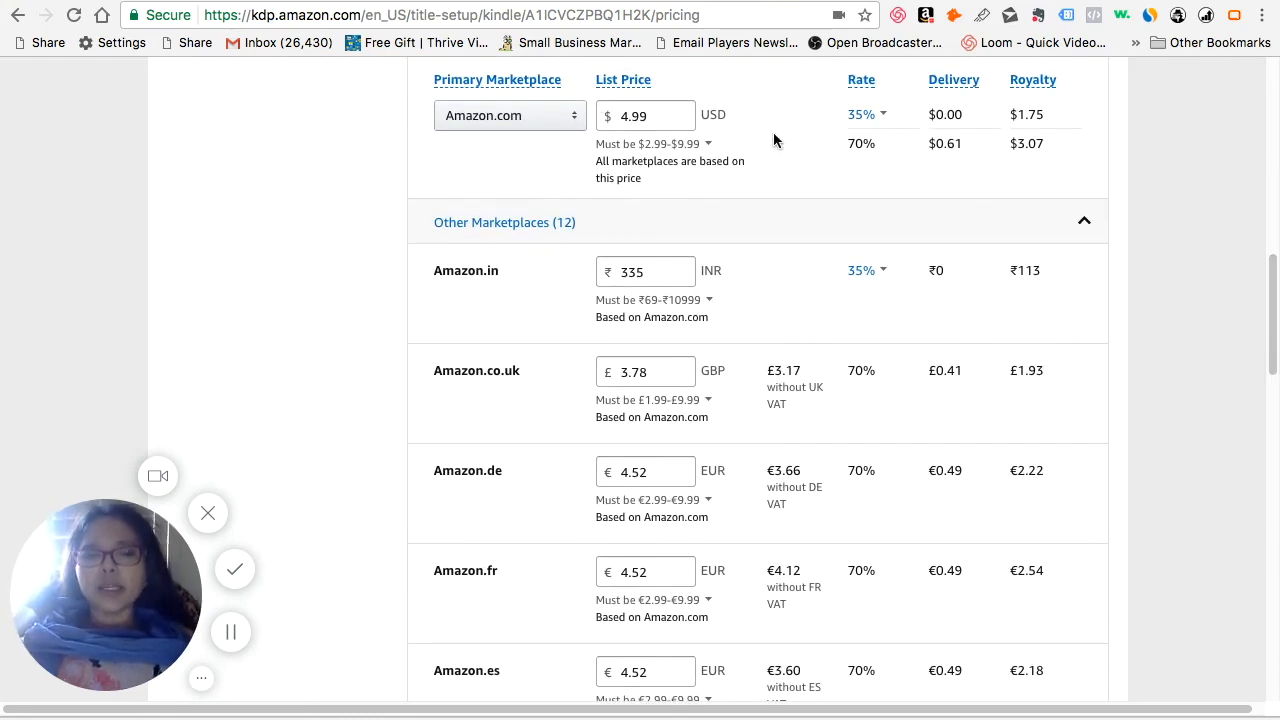
# Enroll the book in Kindle MatchBook with a price of $1.99
pyautogui.moveTo(1273, 298); pyautogui.dragTo(1277, 577)
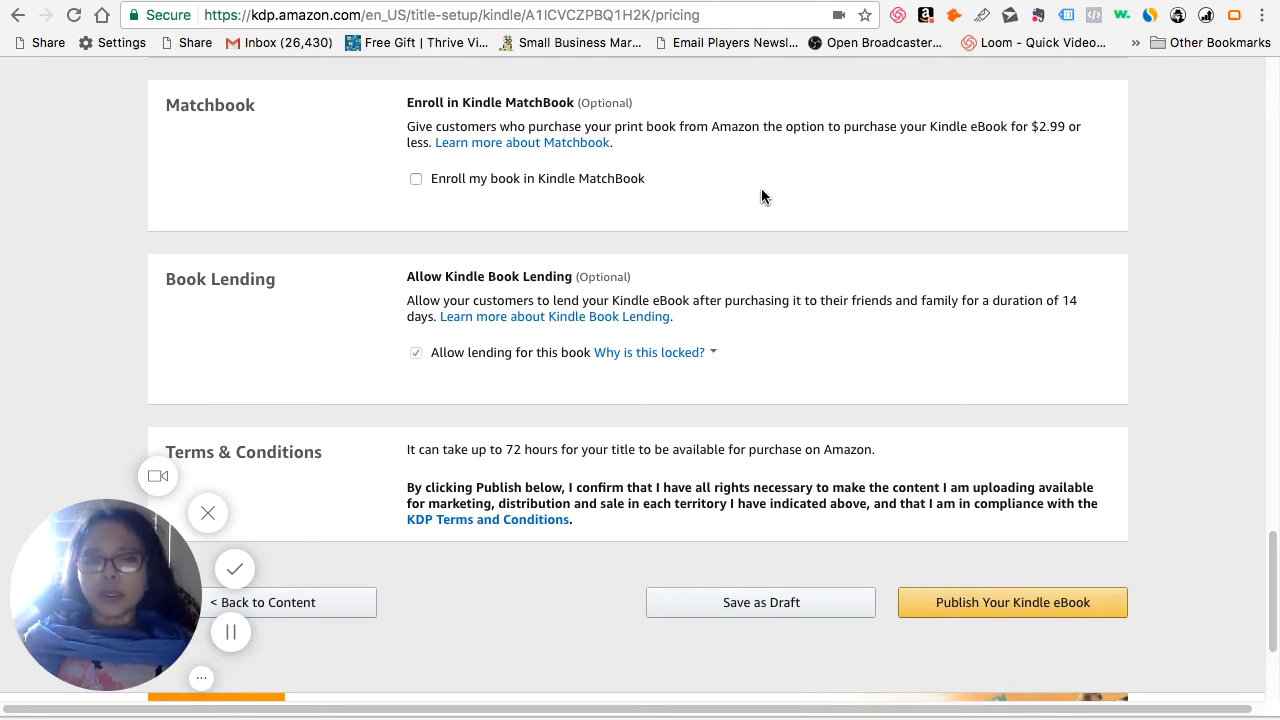
pyautogui.click(416, 180)
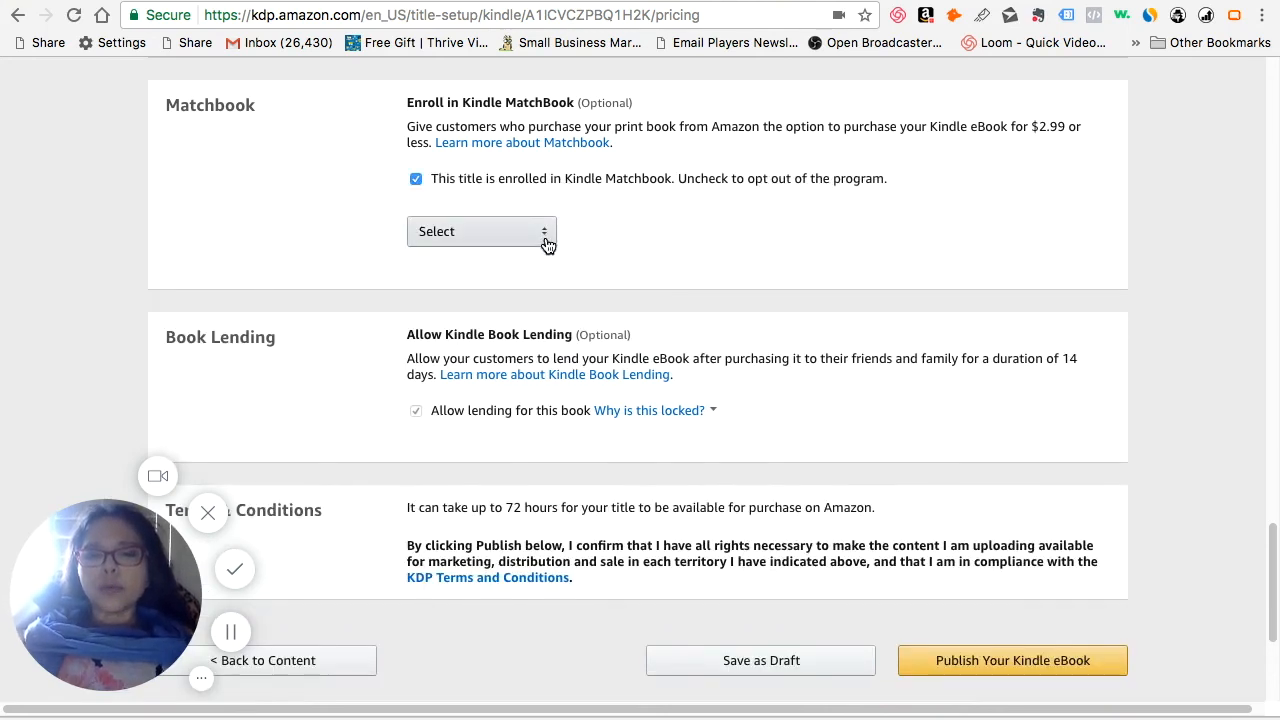
pyautogui.click(546, 243)
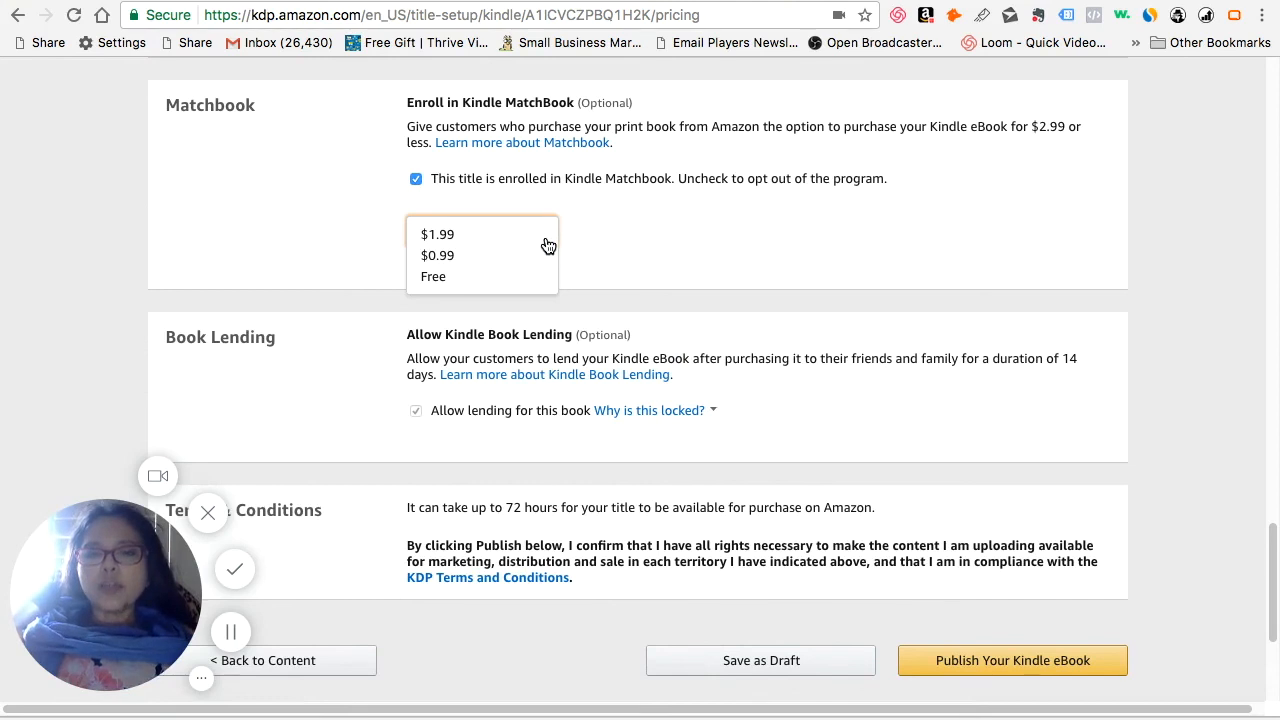
pyautogui.click(490, 240)
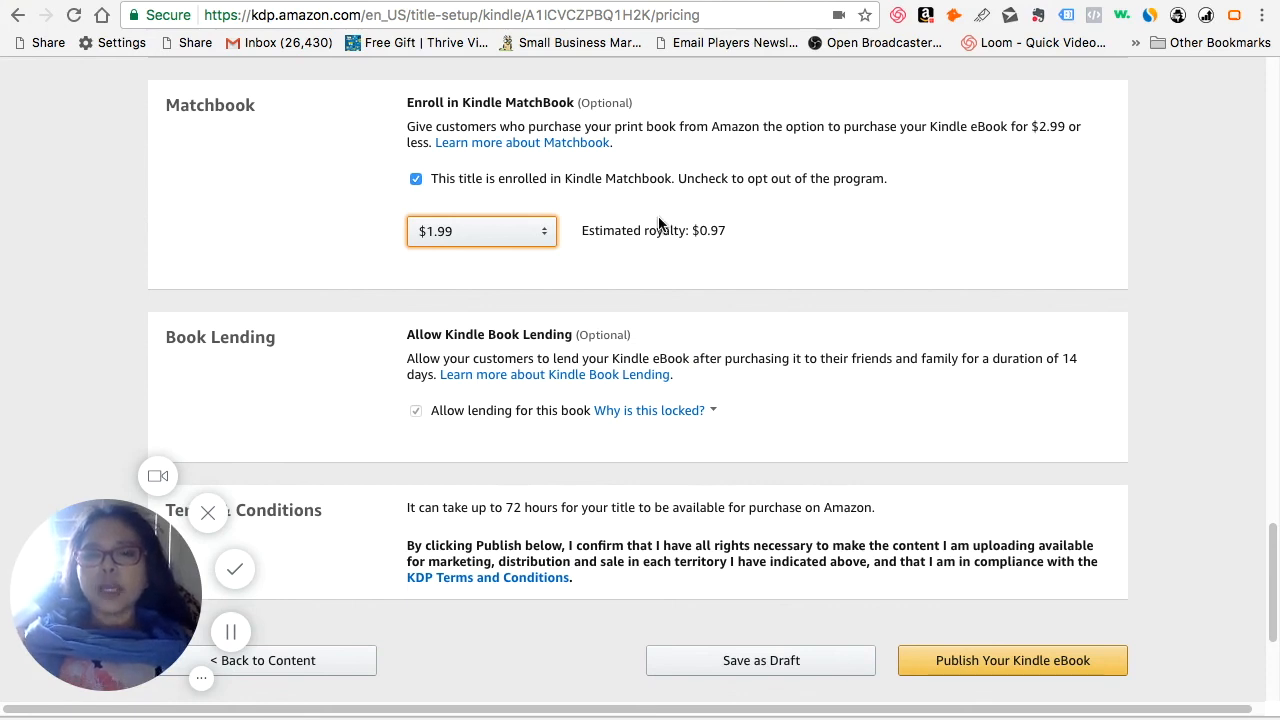
# Try the $0.99 MatchBook price and settle on Free for the book
pyautogui.click(540, 237)
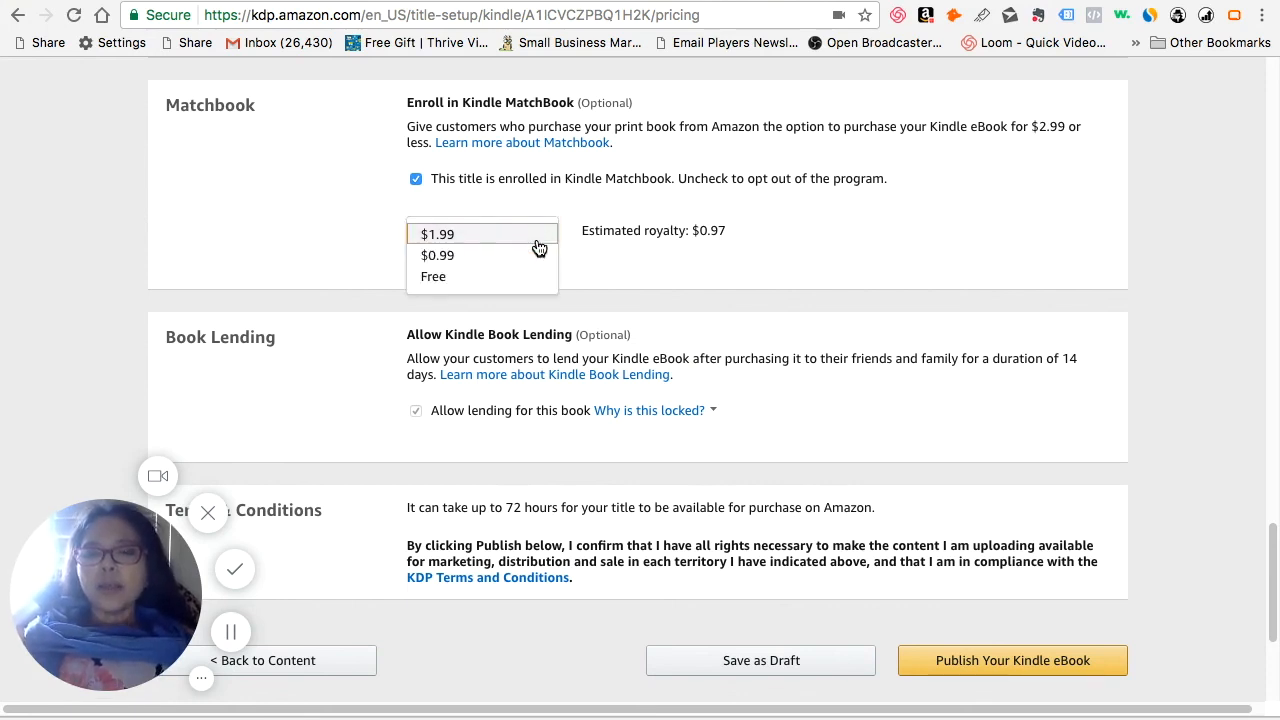
pyautogui.click(535, 253)
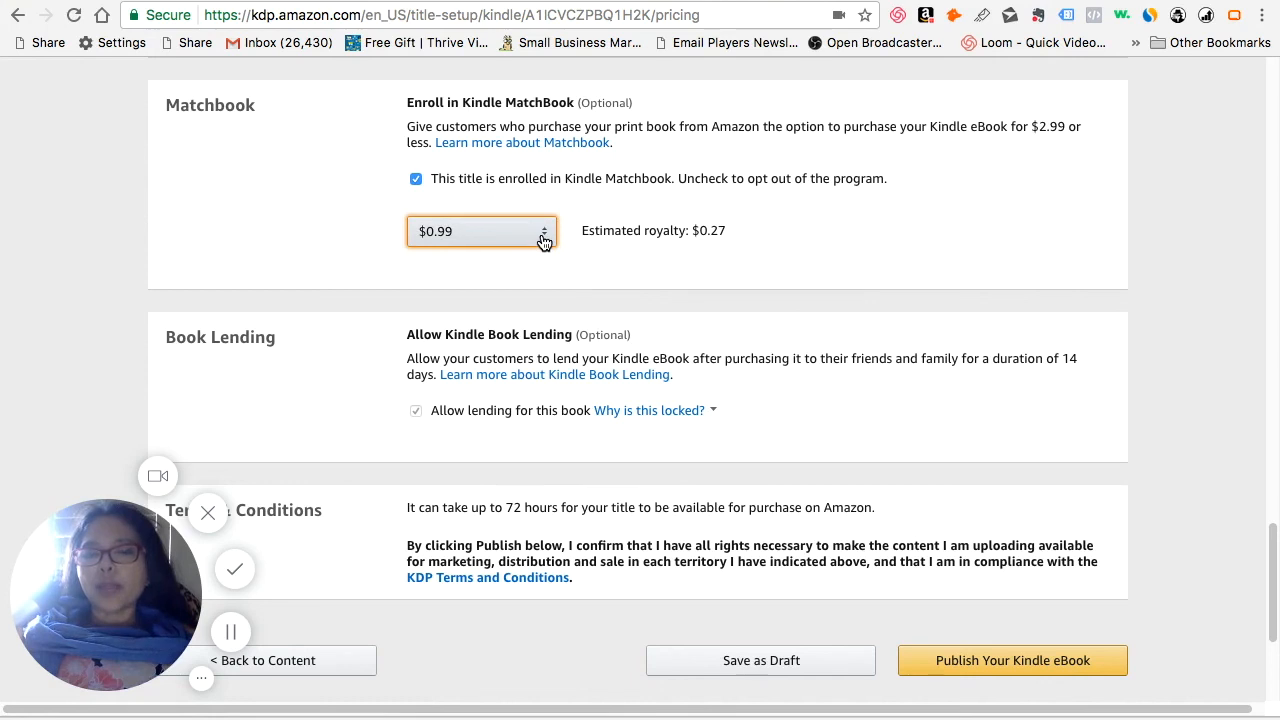
pyautogui.click(540, 237)
pyautogui.click(535, 277)
pyautogui.scroll(-1, 876, 512)
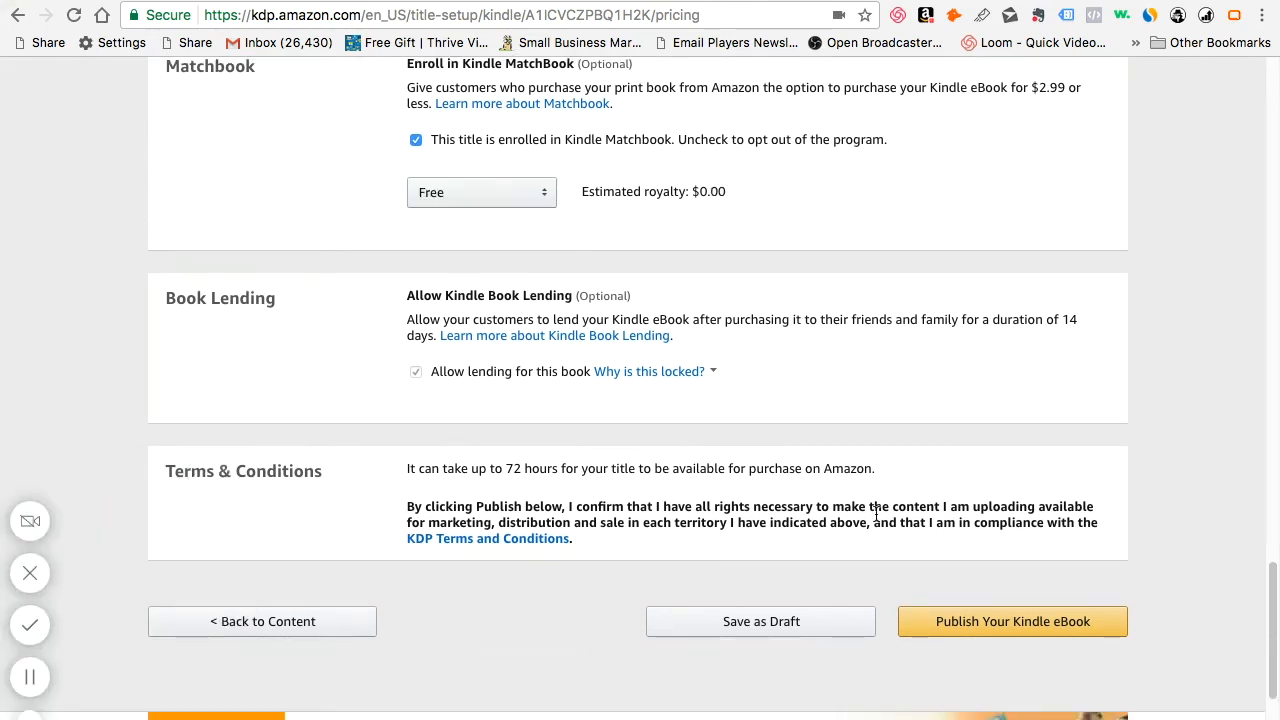